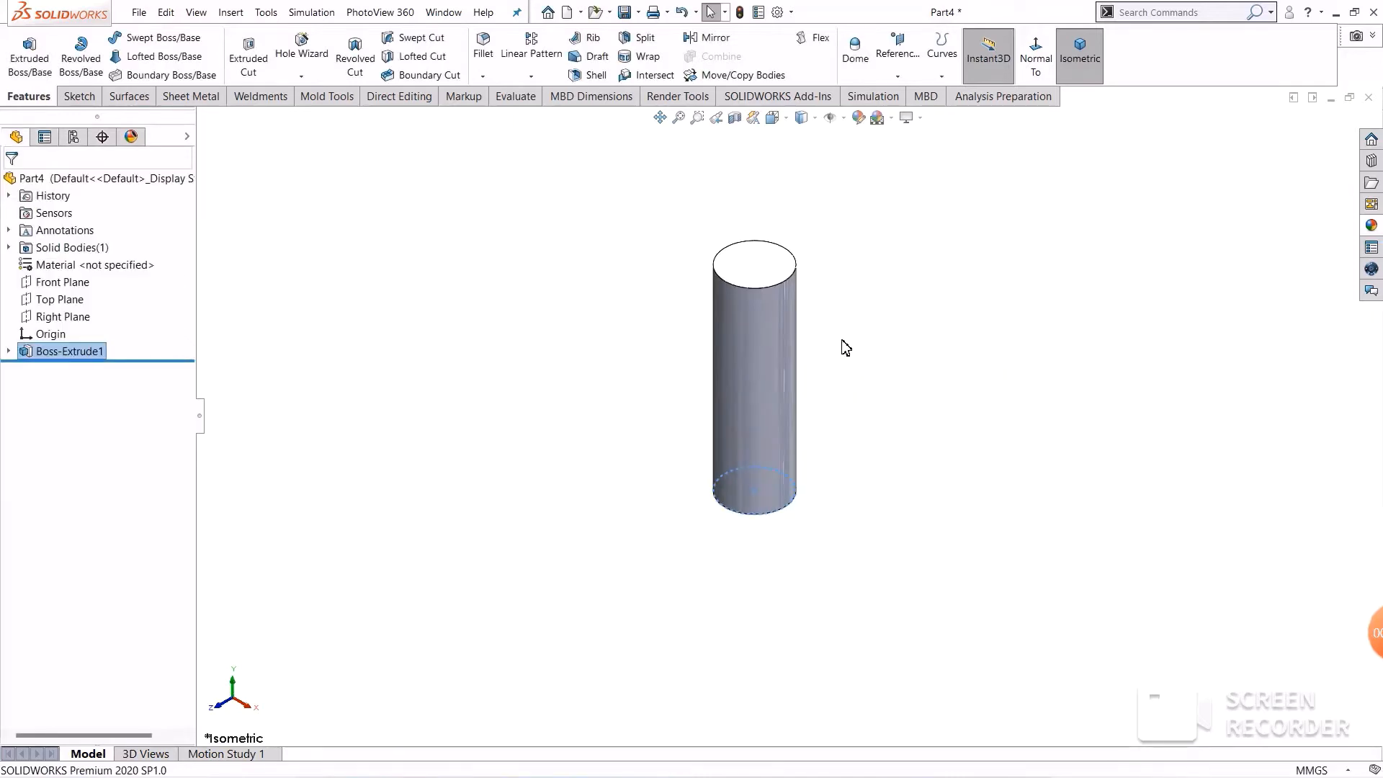
Step: Apply the polished copper appearance from the metal library to the cylinder
middle_drag(843, 346, 793, 243)
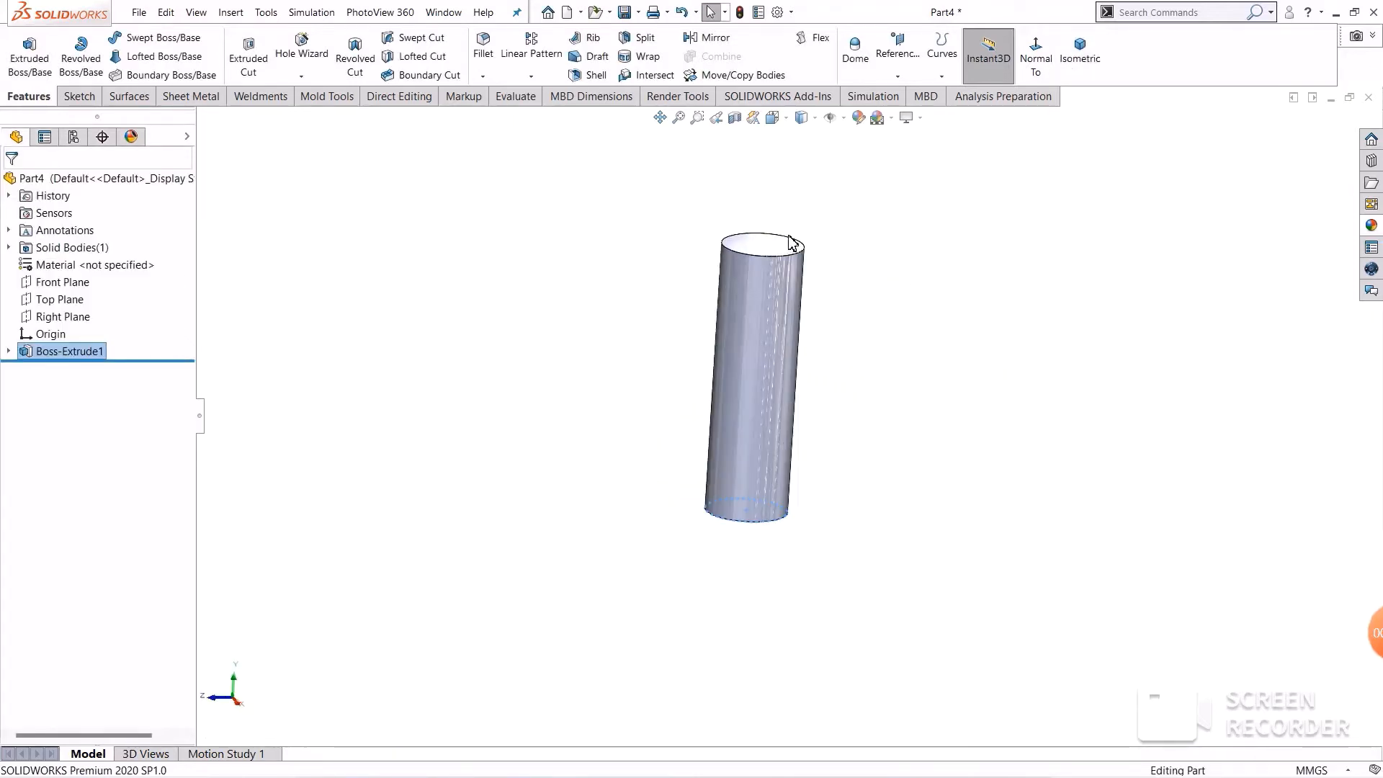
click(1369, 227)
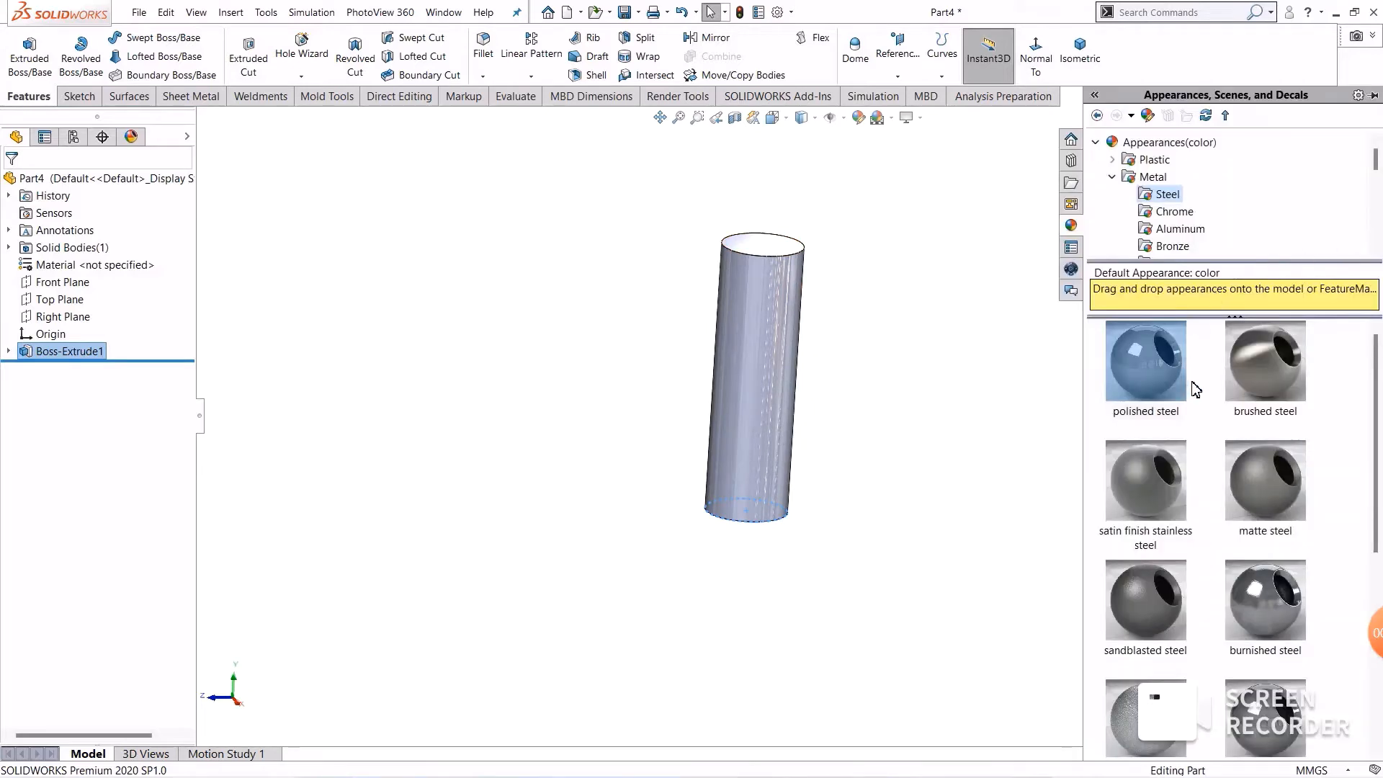
click(1171, 213)
scroll(1171, 217, down, 2)
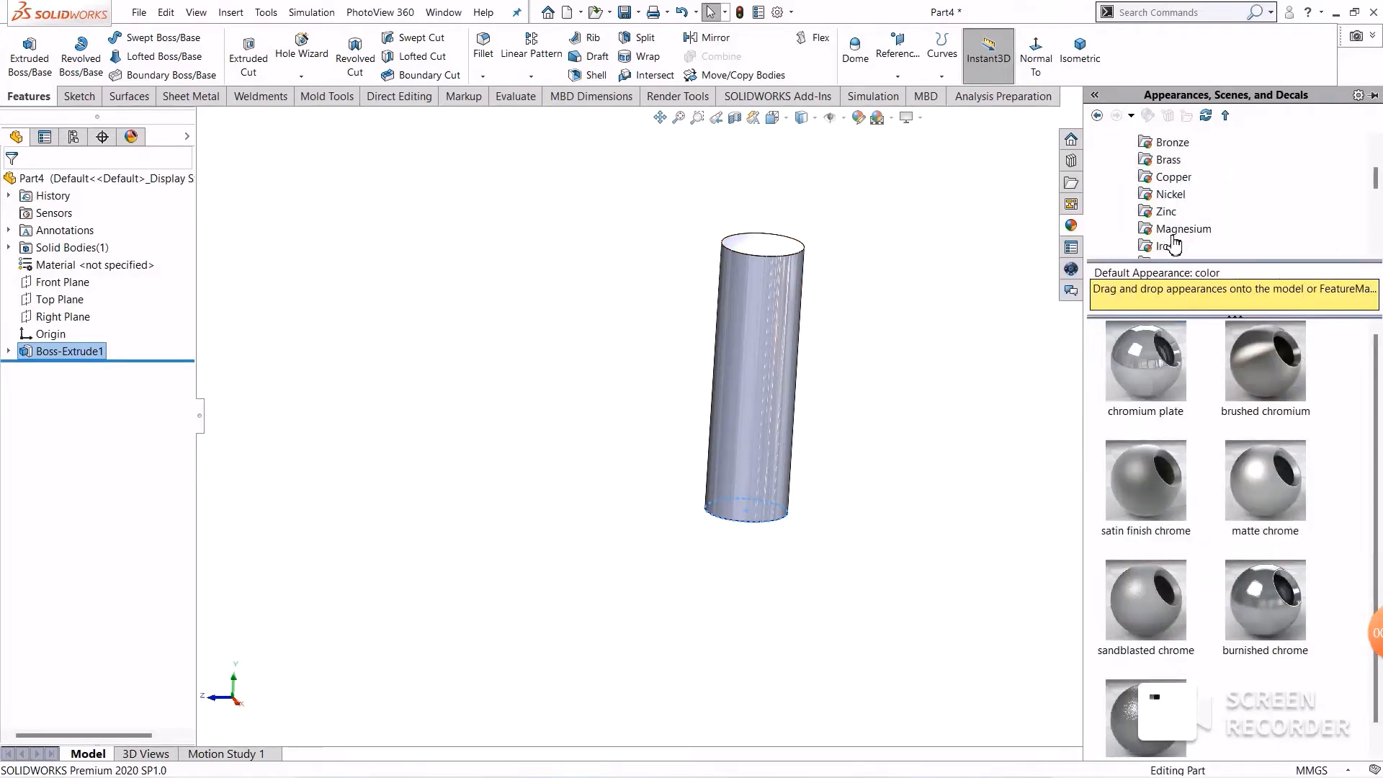
click(1173, 181)
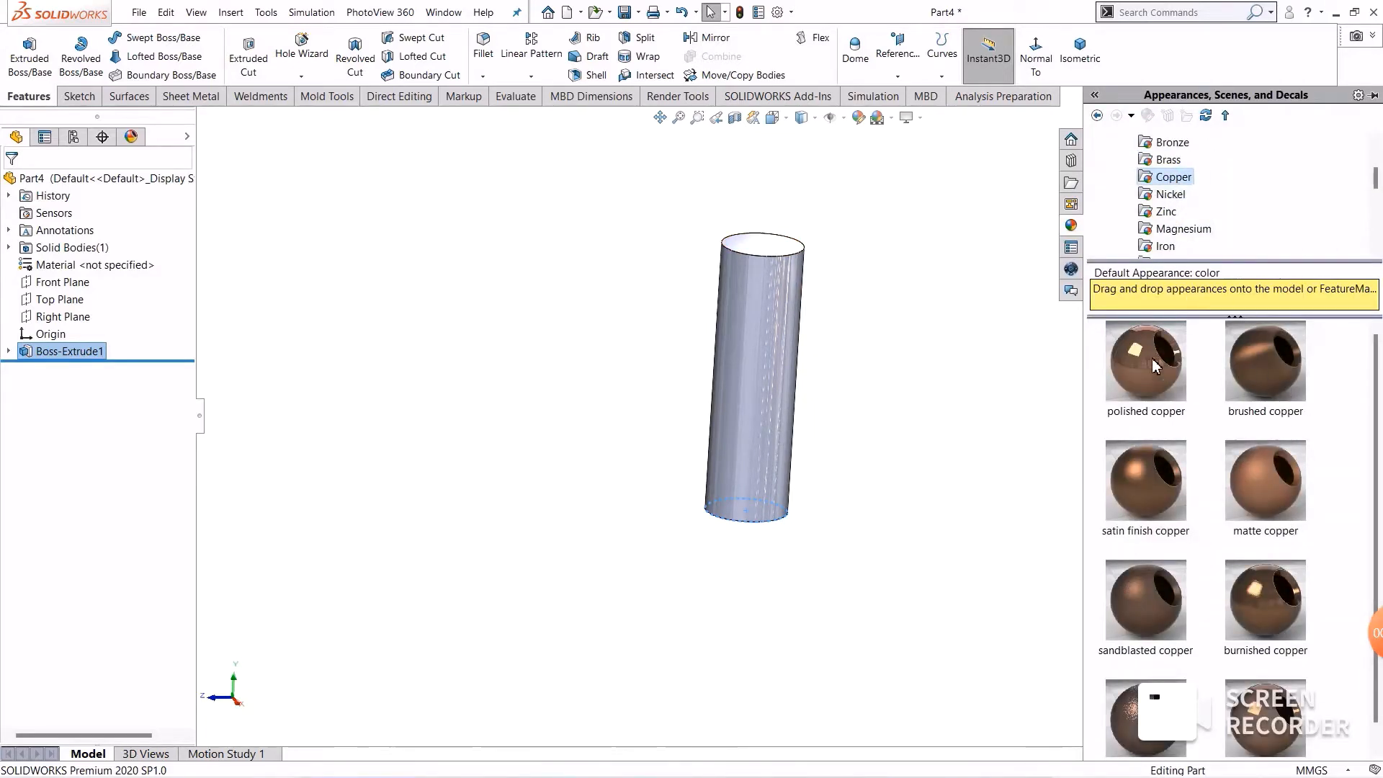
drag(1156, 358, 783, 394)
click(793, 382)
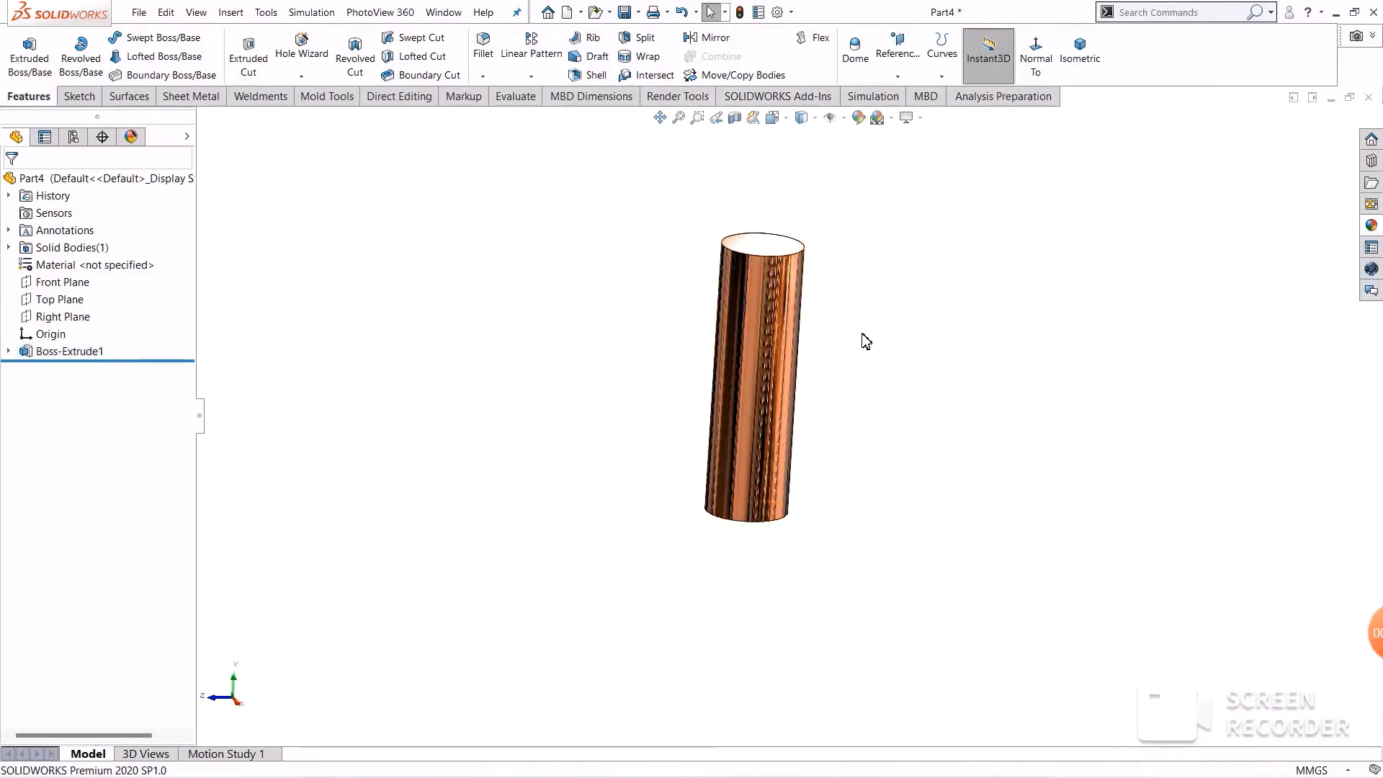
middle_drag(865, 339, 768, 399)
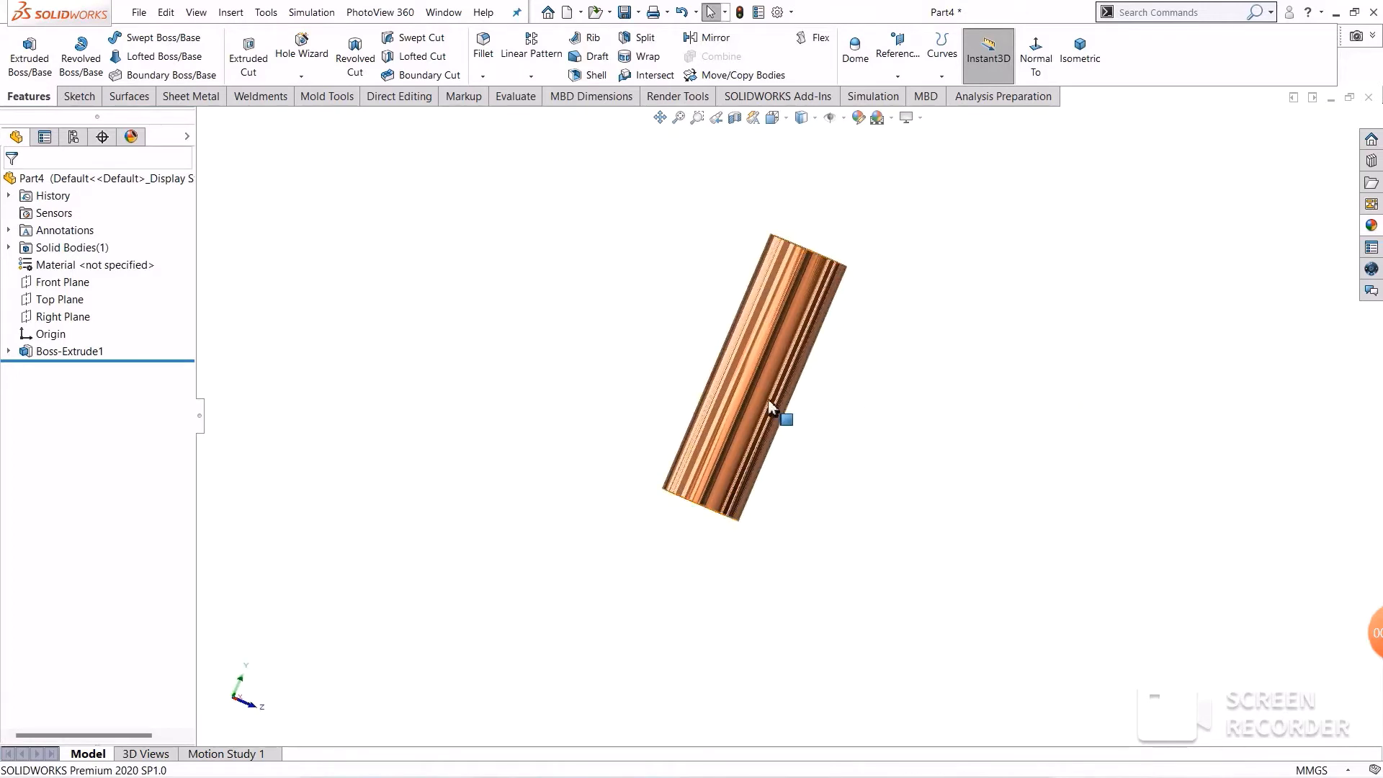
click(41, 287)
click(41, 264)
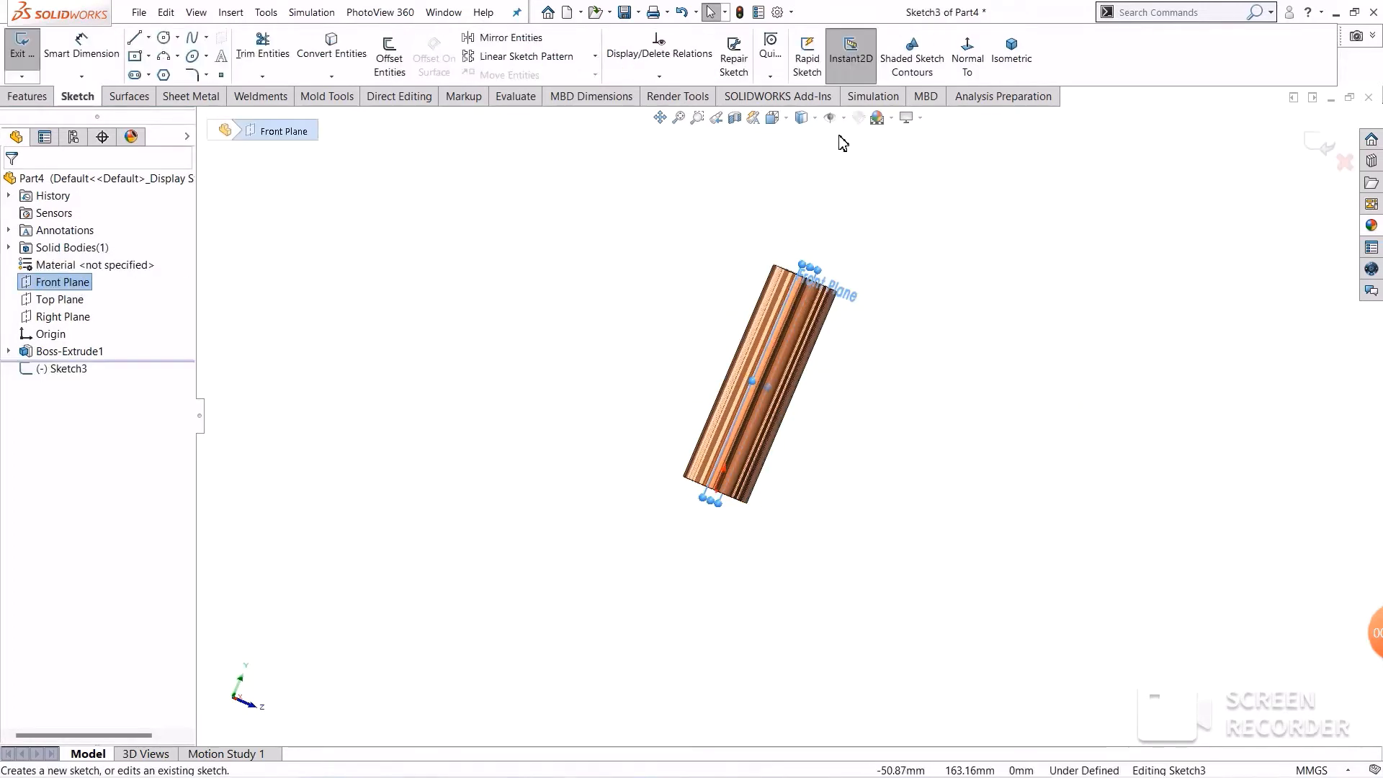
click(966, 58)
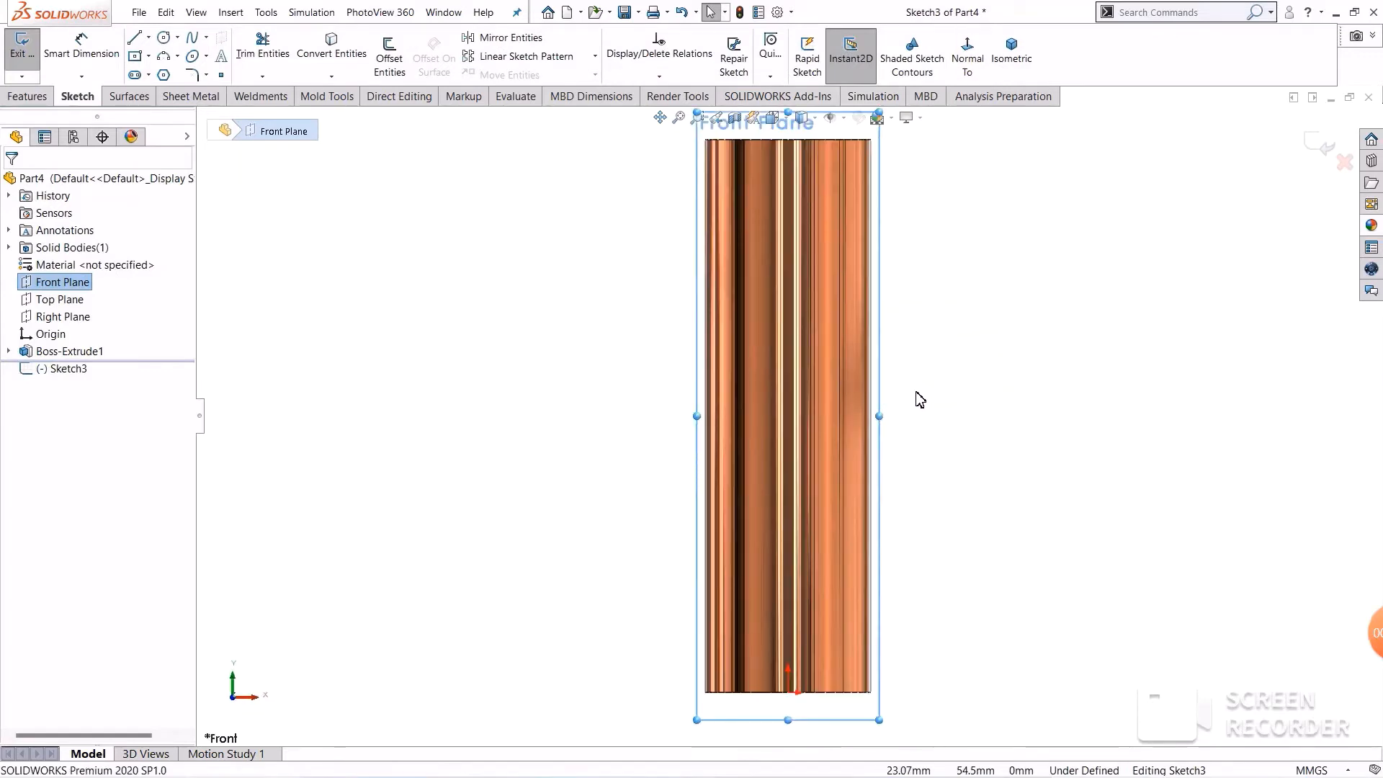
scroll(792, 713, down, 3)
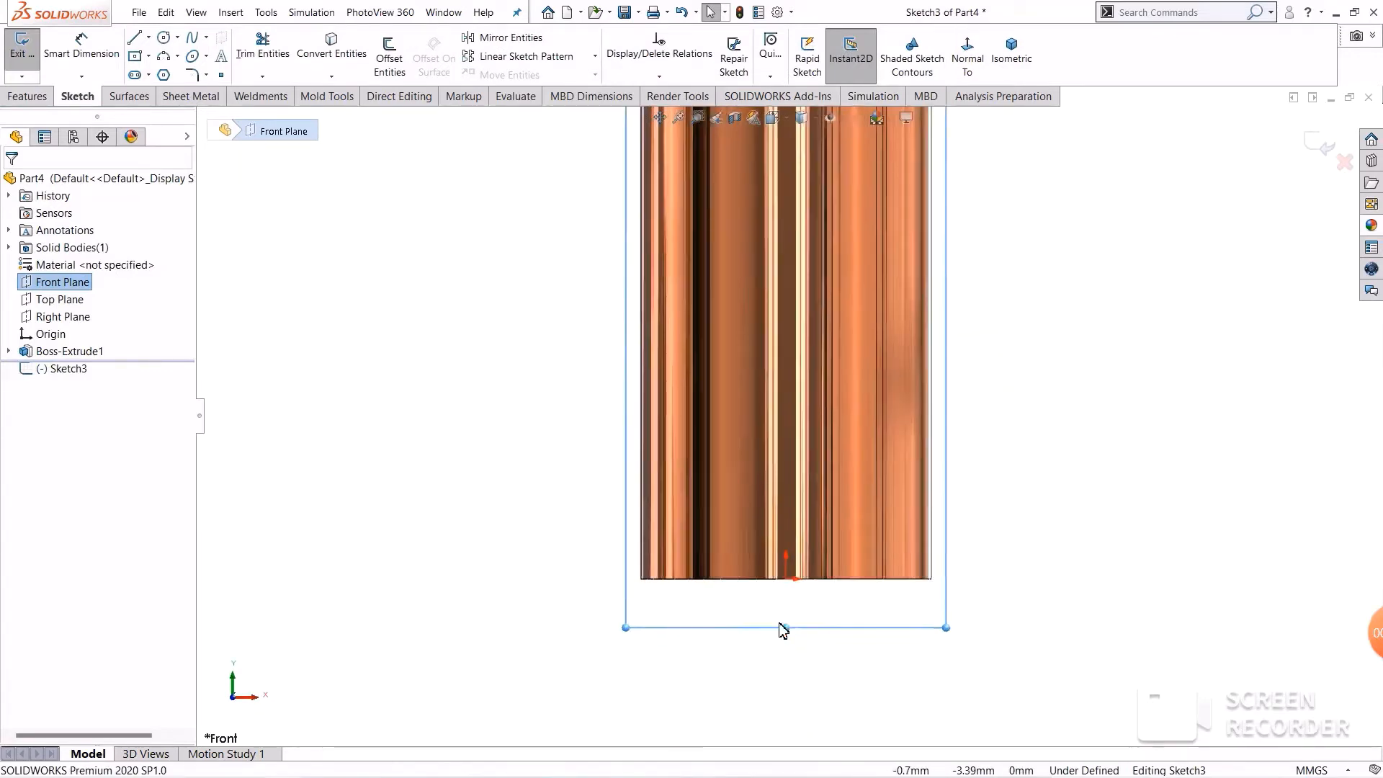
scroll(783, 631, down, 1)
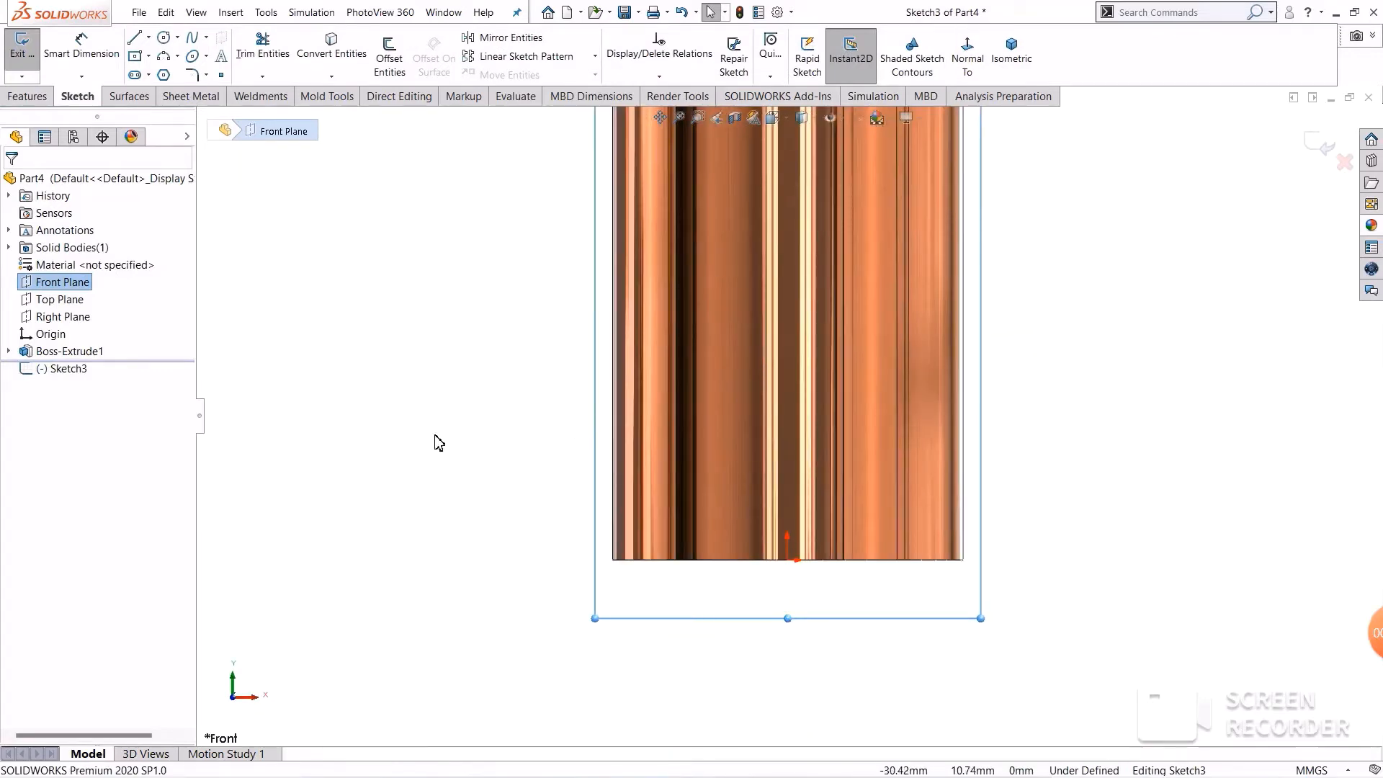
scroll(439, 443, up, 5)
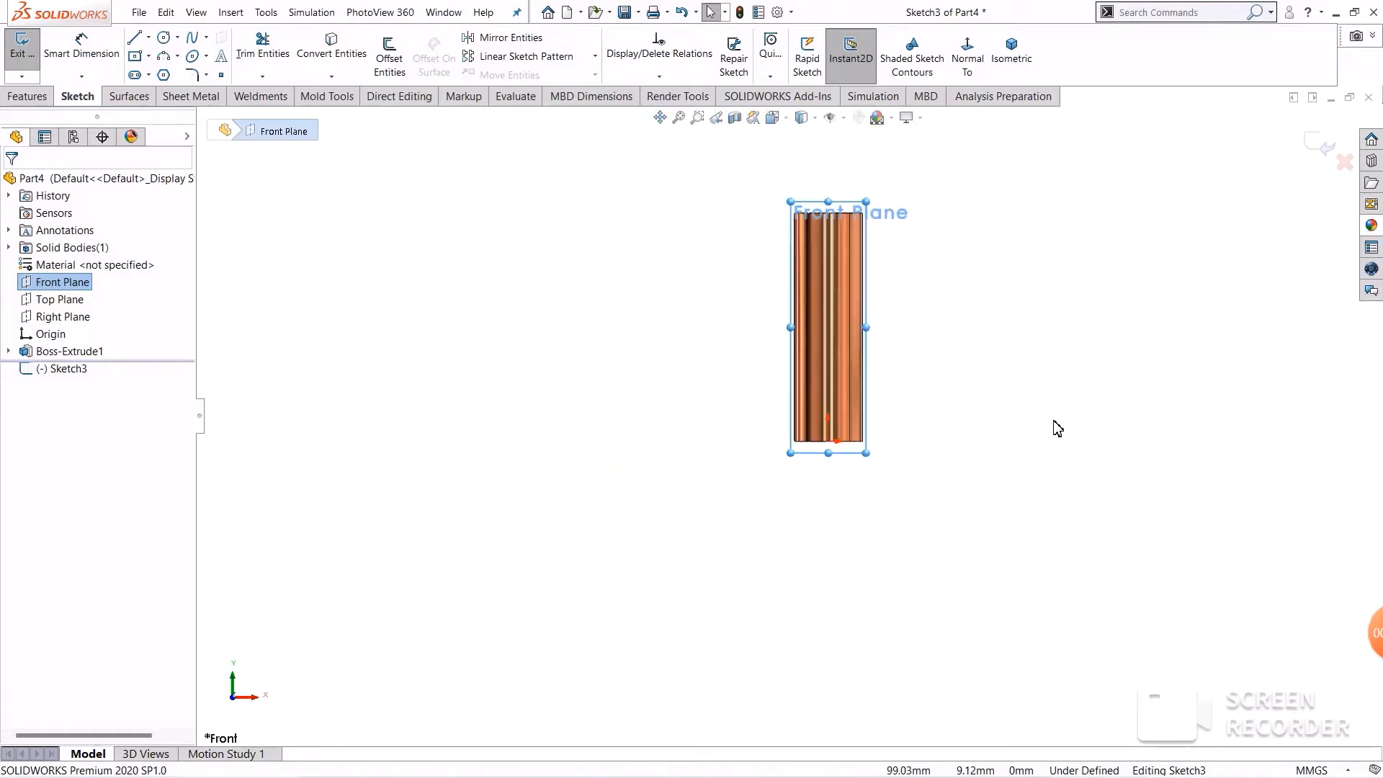
mouse_move(1058, 428)
middle_down()
mouse_move(1100, 240)
mouse_move(1001, 335)
middle_up()
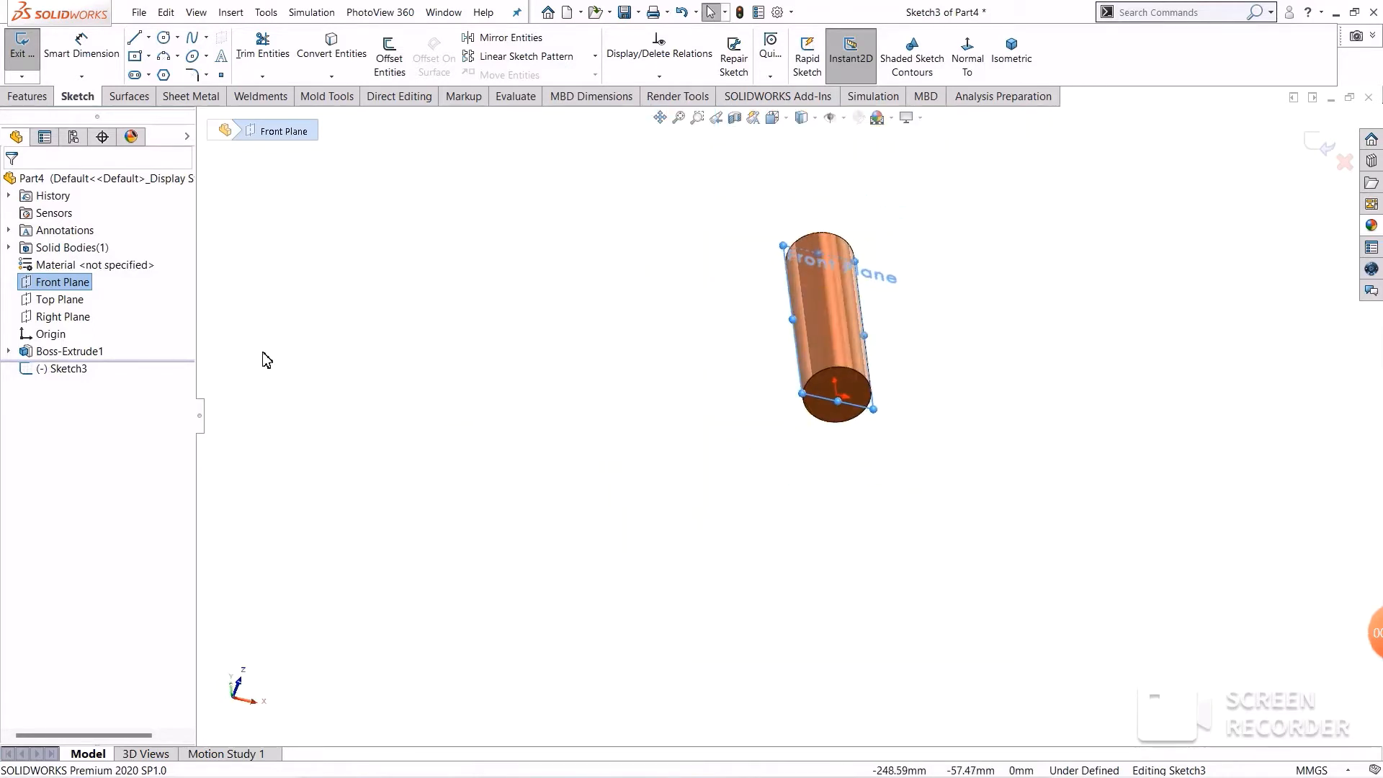
click(36, 302)
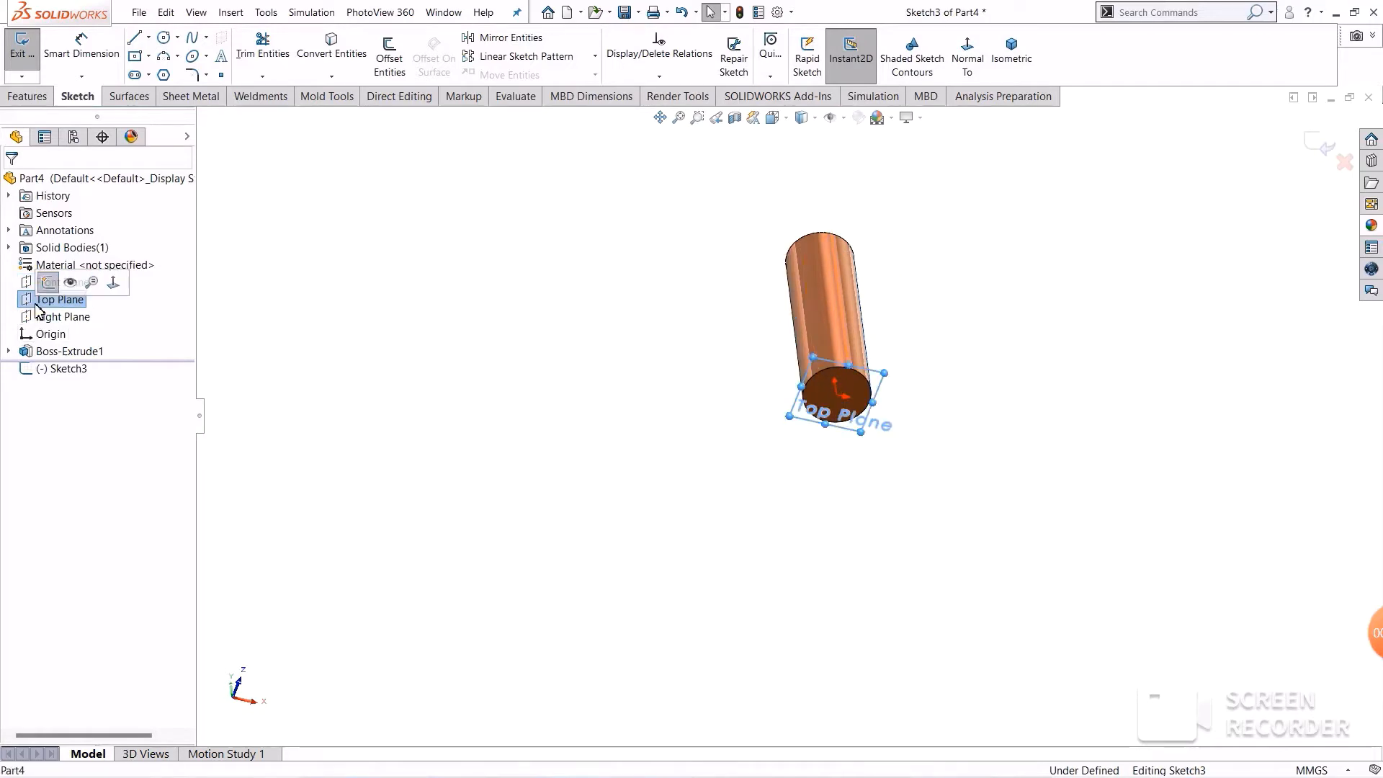
click(48, 282)
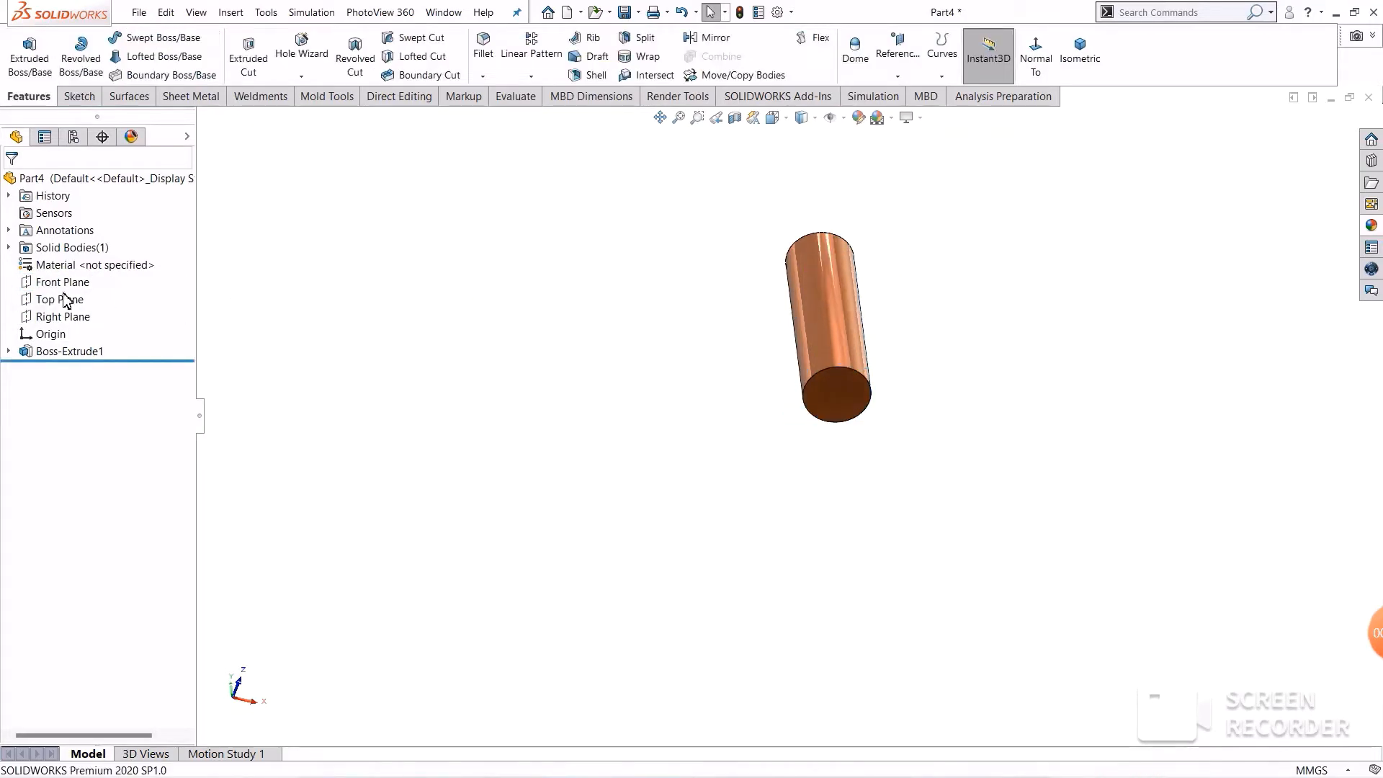
Step: Start a sketch on the Top Plane and convert the cylinder's circular base edge into a sketch circle, viewed from below
click(36, 301)
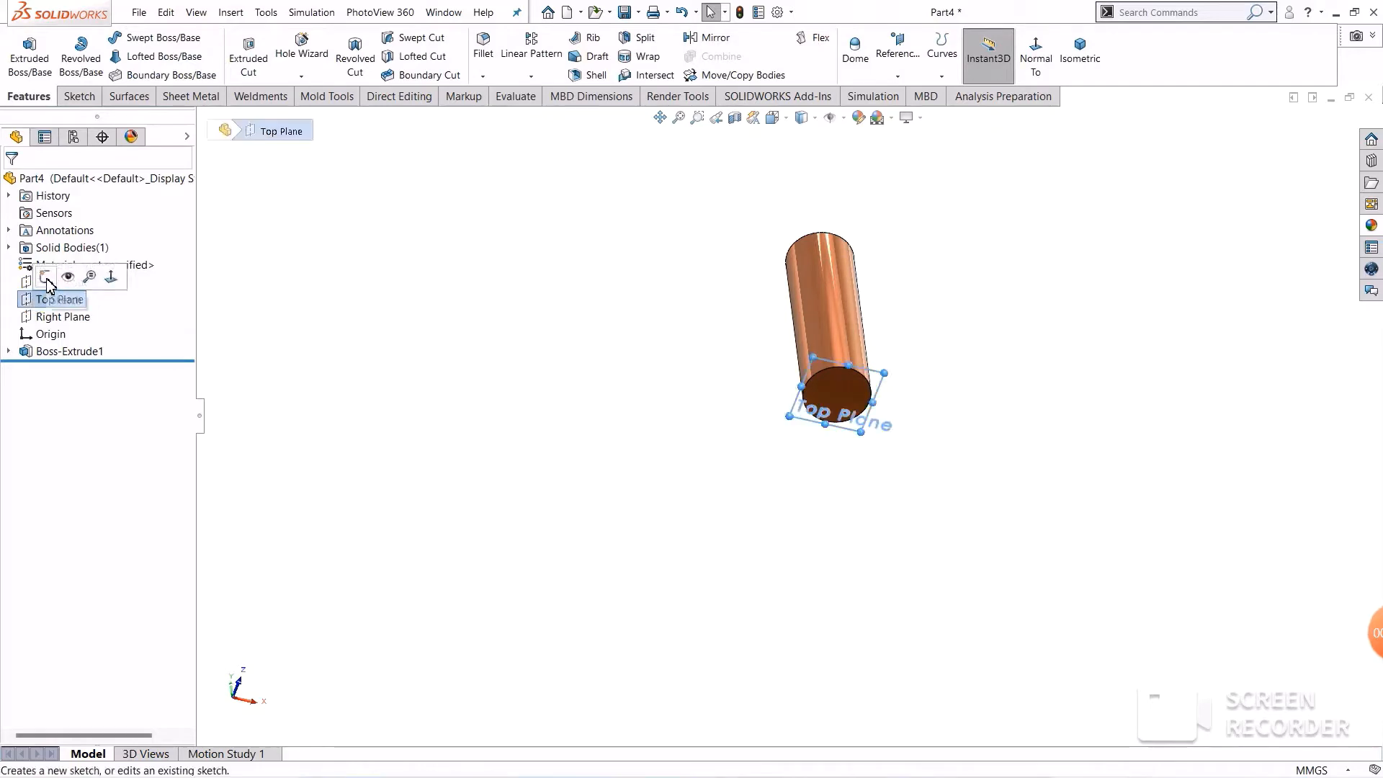
click(46, 277)
click(976, 77)
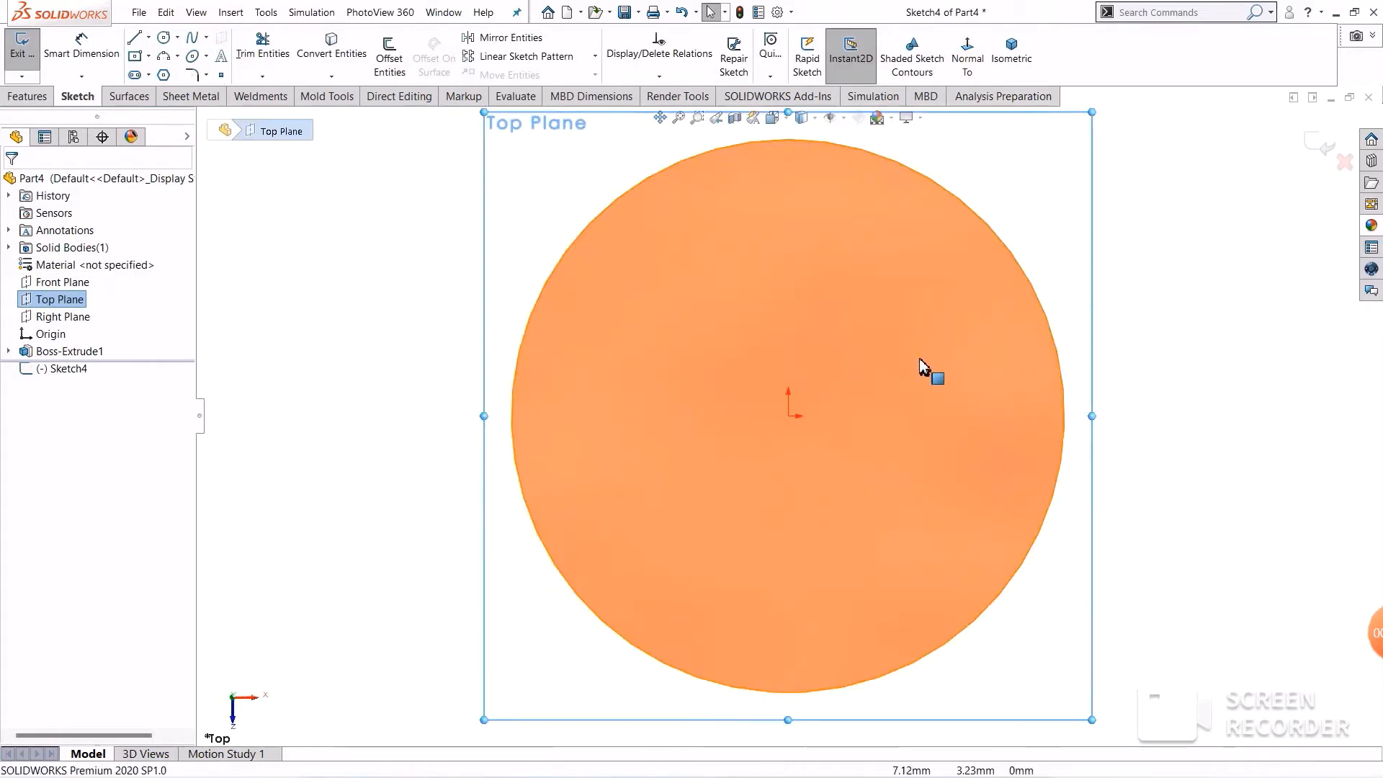
middle_drag(1028, 349, 1341, 432)
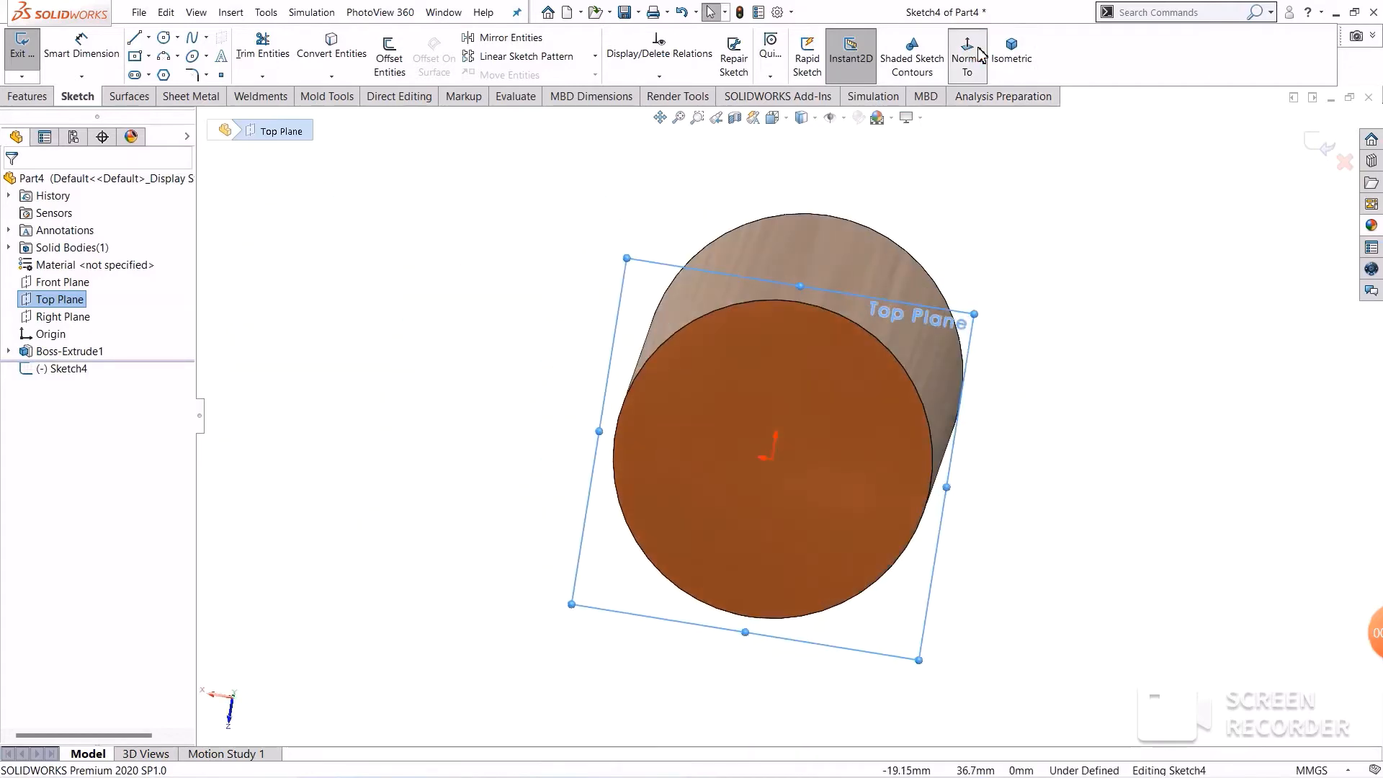
click(967, 57)
click(978, 57)
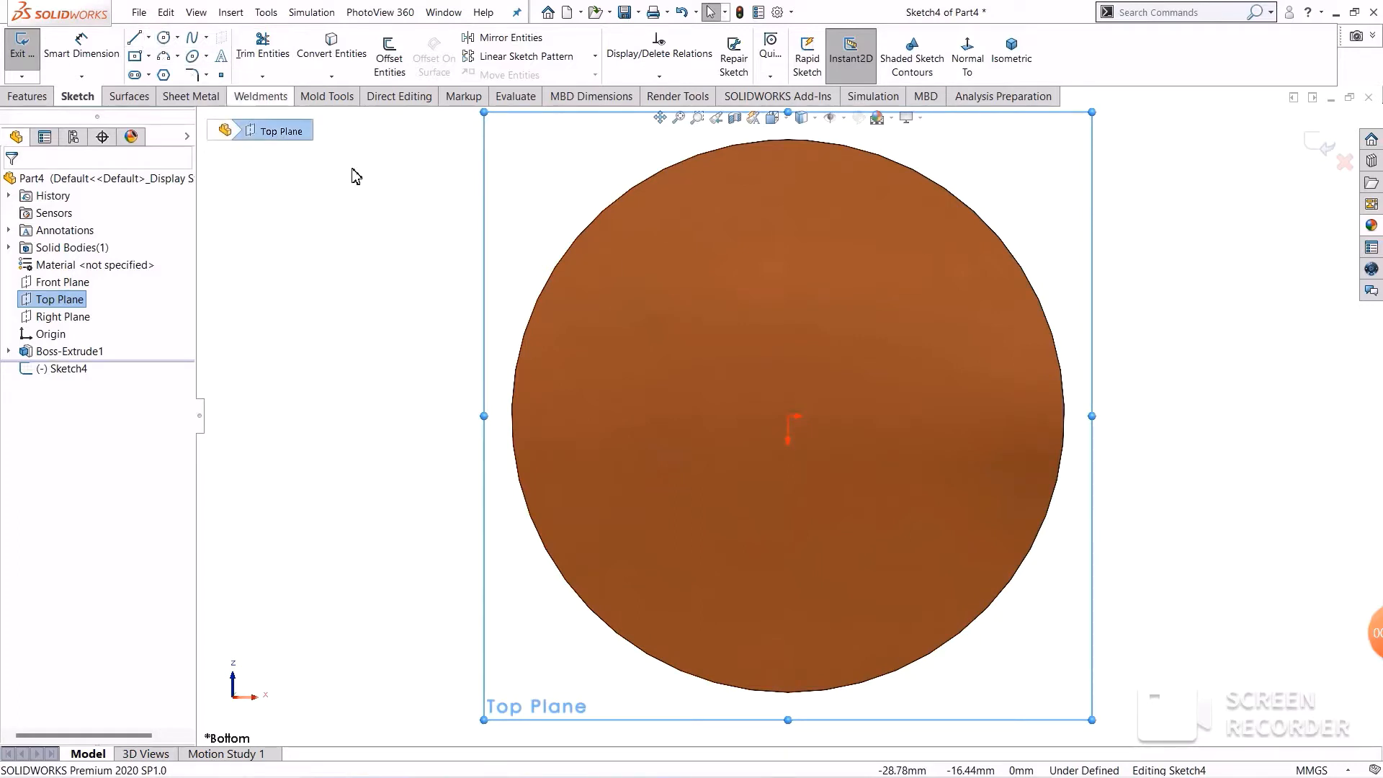
click(658, 172)
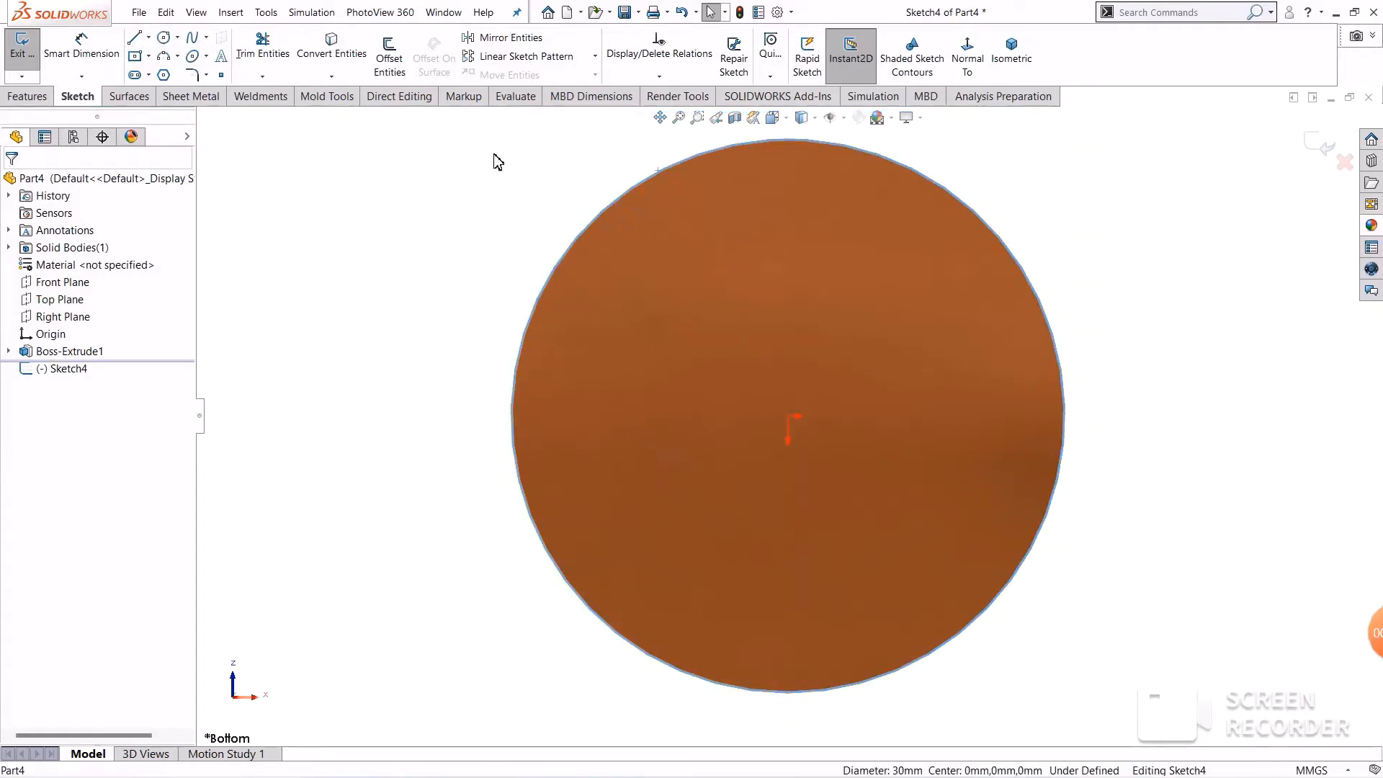
click(330, 47)
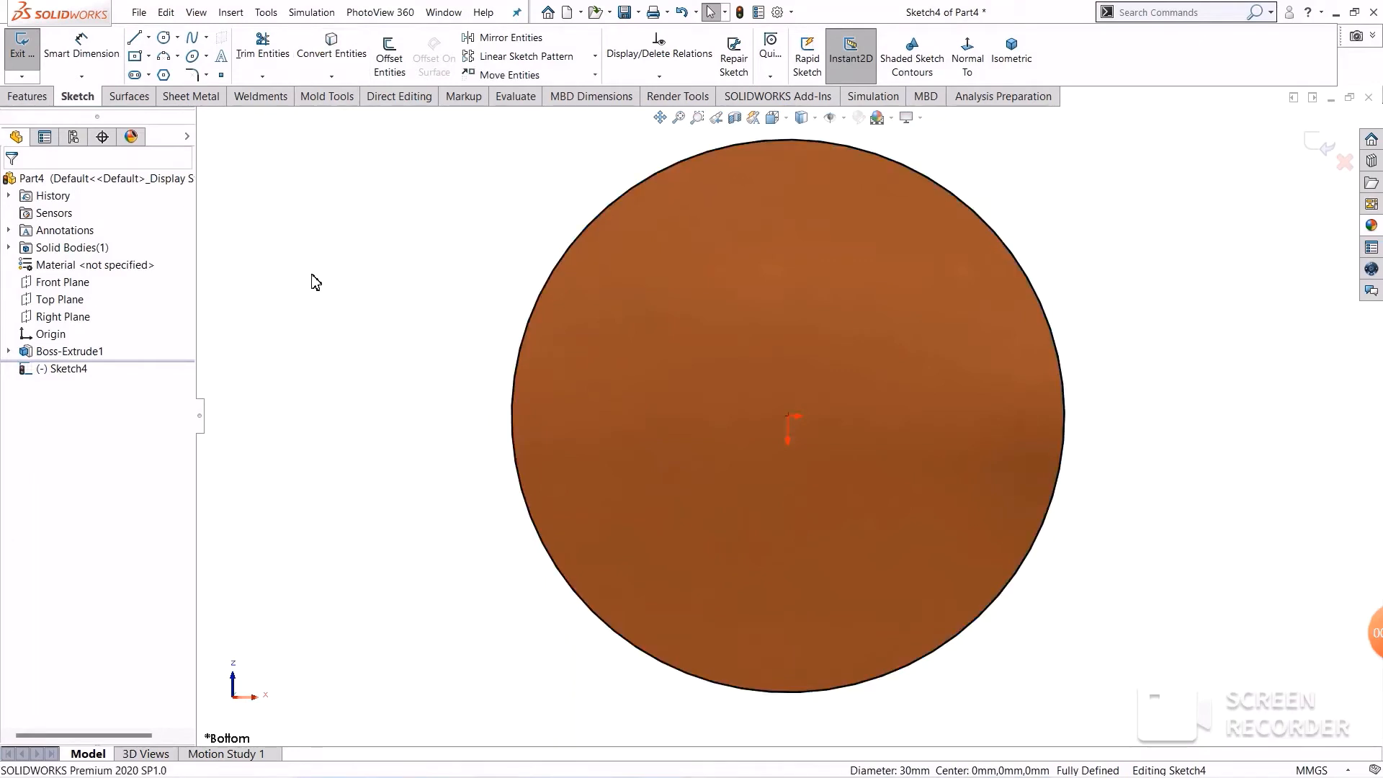
Step: Sketch a slightly slanted line about 28.8 mm long across the circle, just right of the origin
click(135, 40)
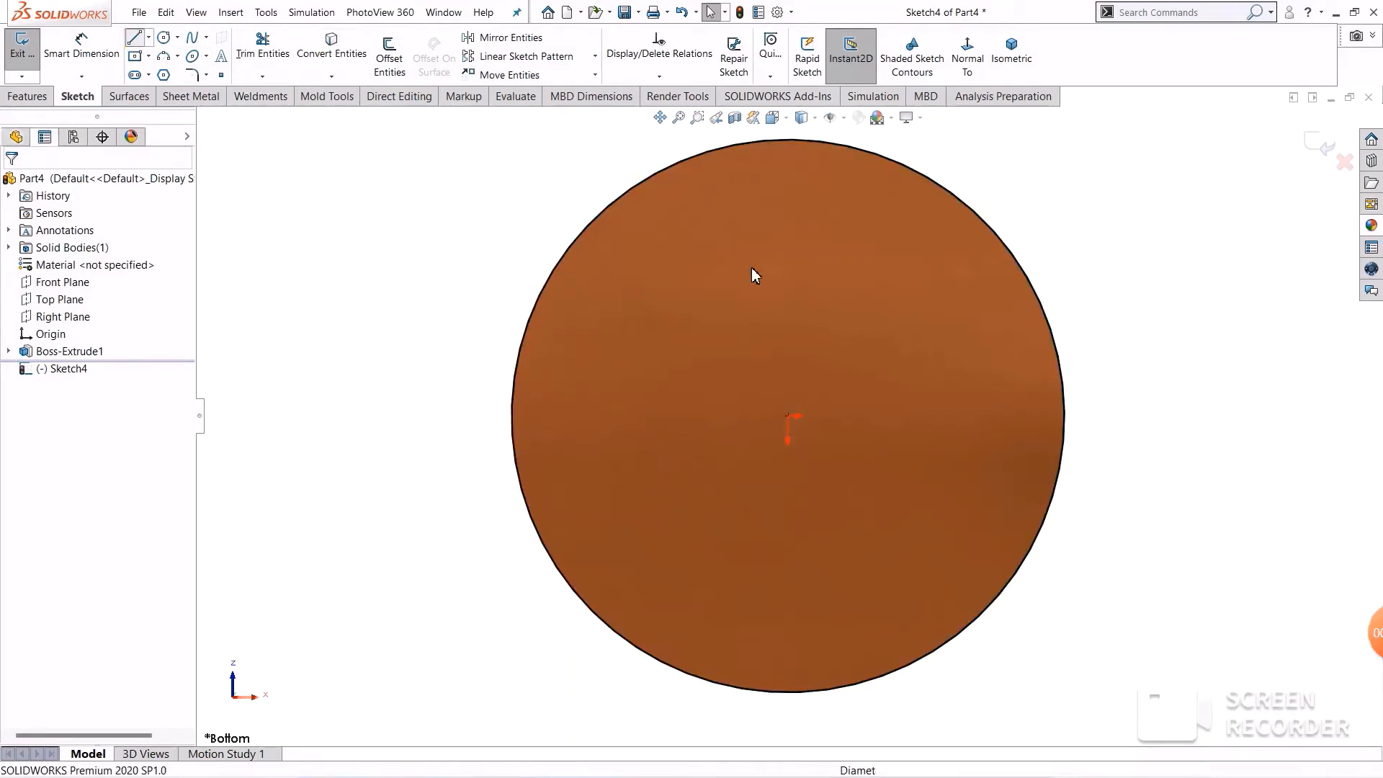
click(845, 148)
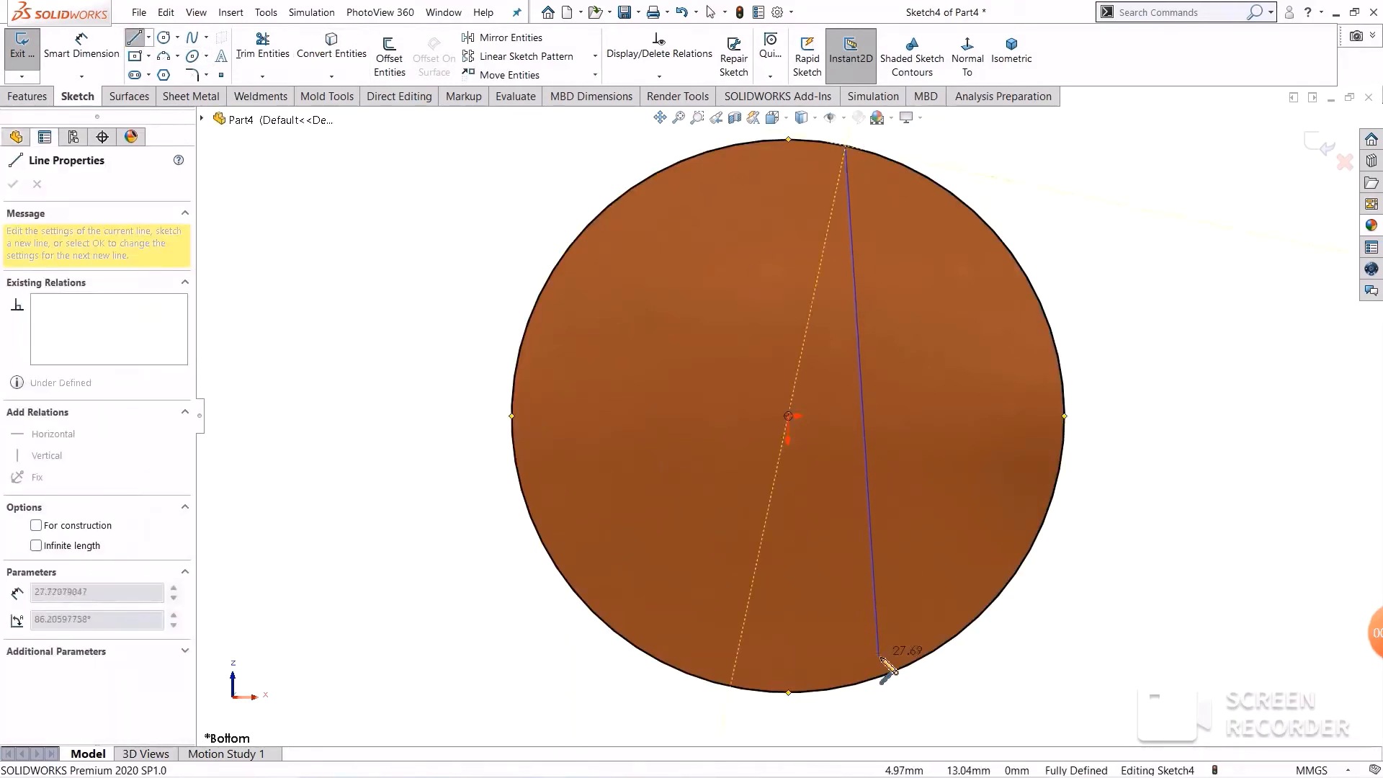
click(886, 675)
right_click(923, 501)
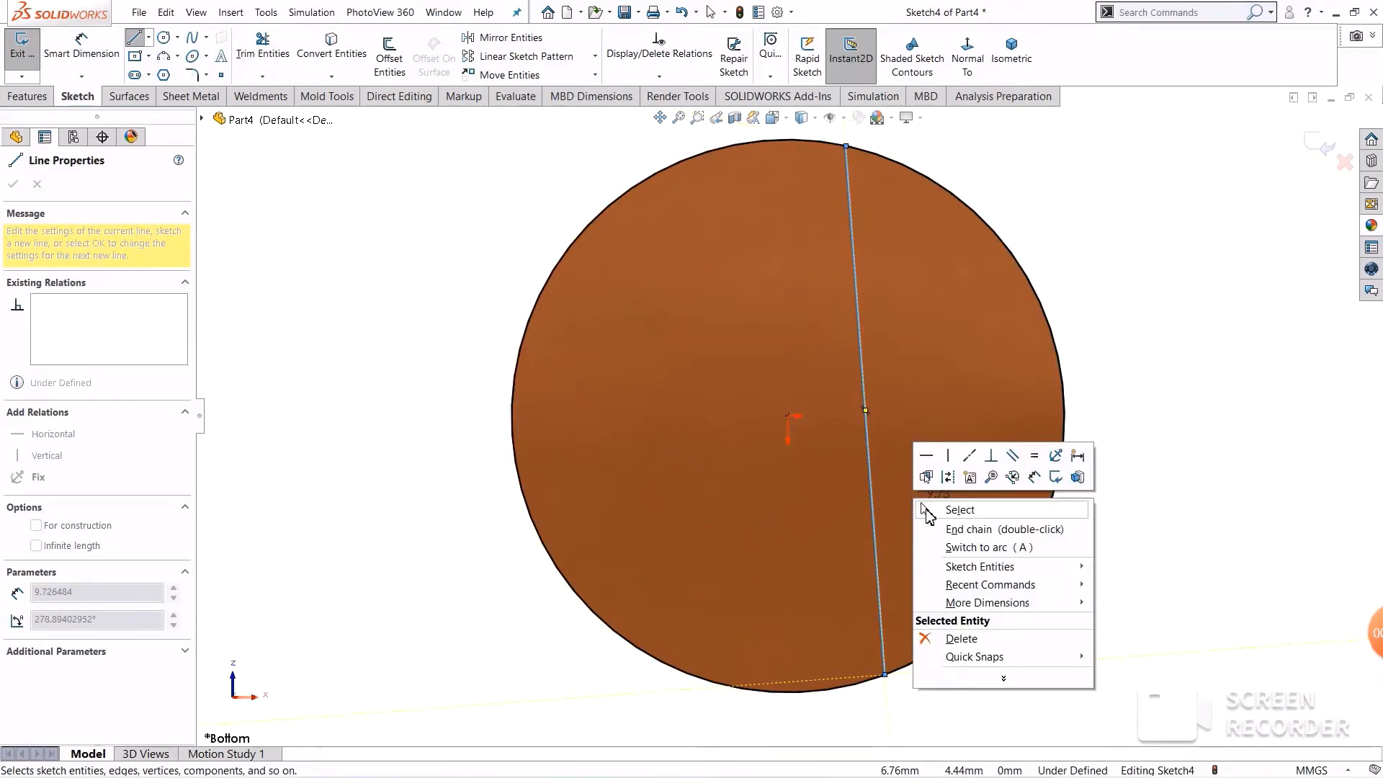
key(Escape)
right_click(957, 431)
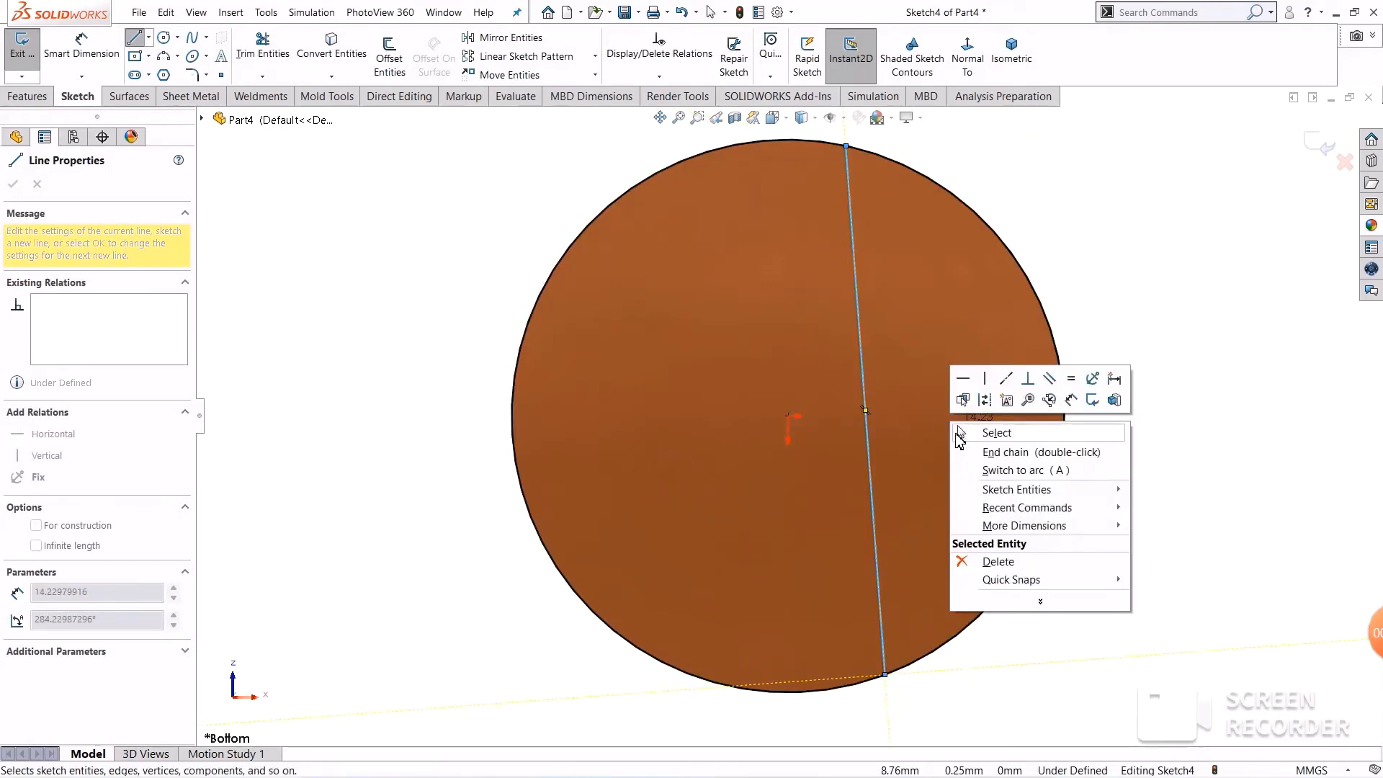
click(970, 437)
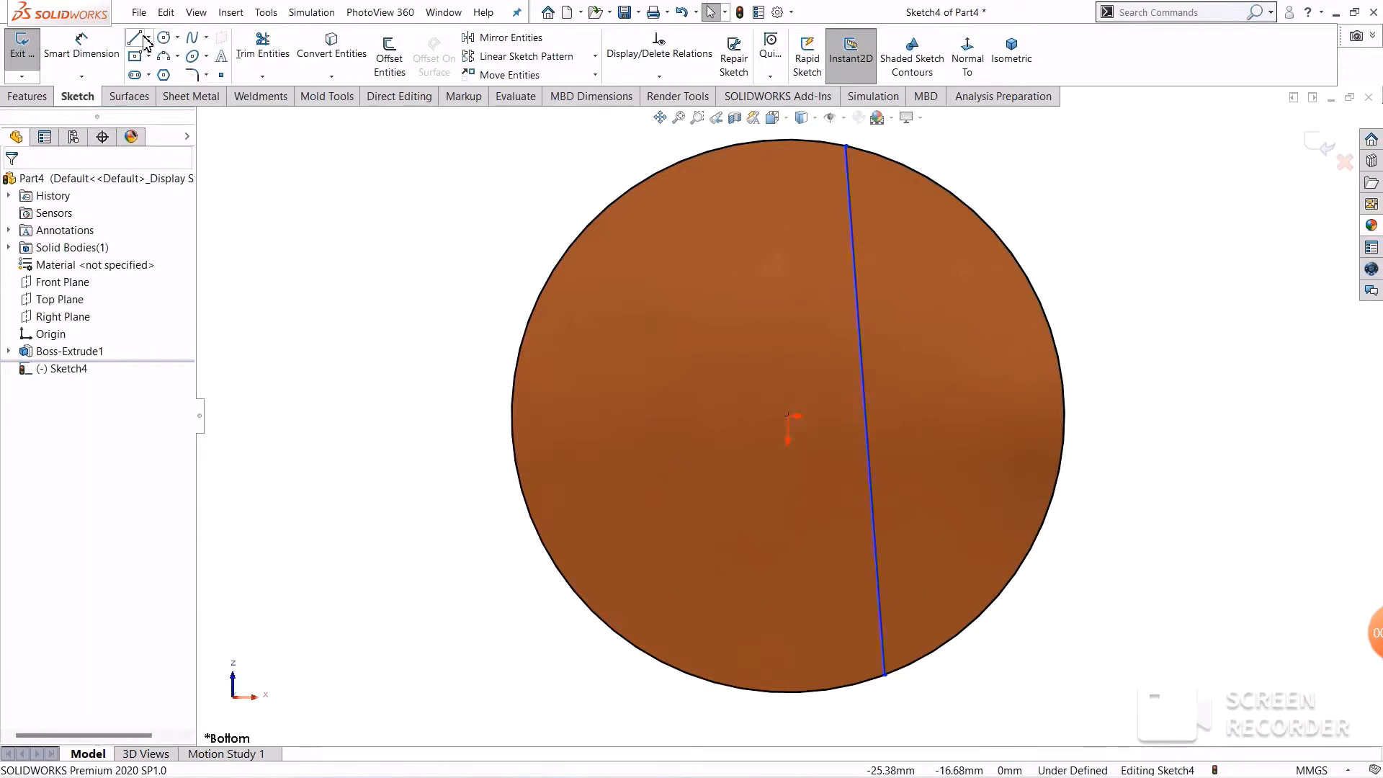
Step: Sketch a second near-vertical line about 29.4 mm long across the circle, just left of the origin
key(l)
click(724, 149)
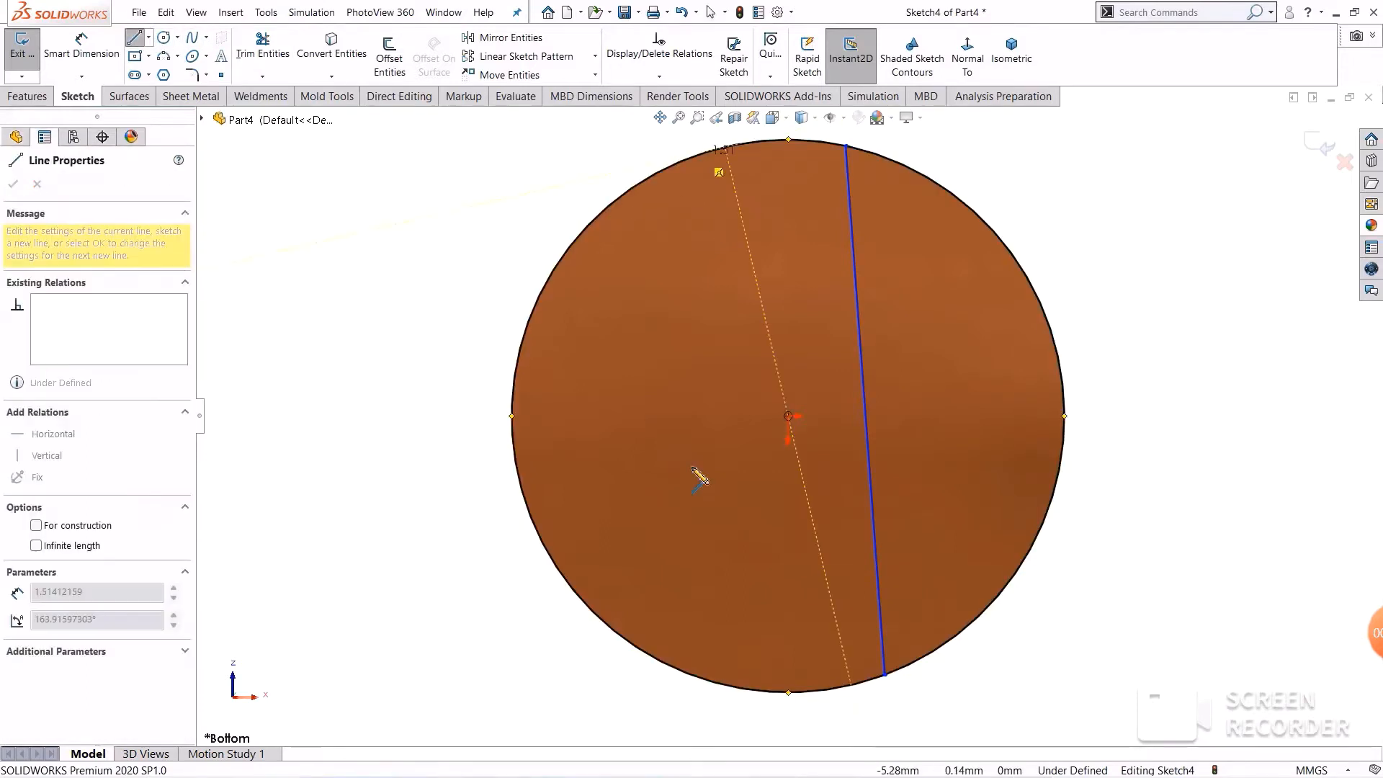
click(735, 686)
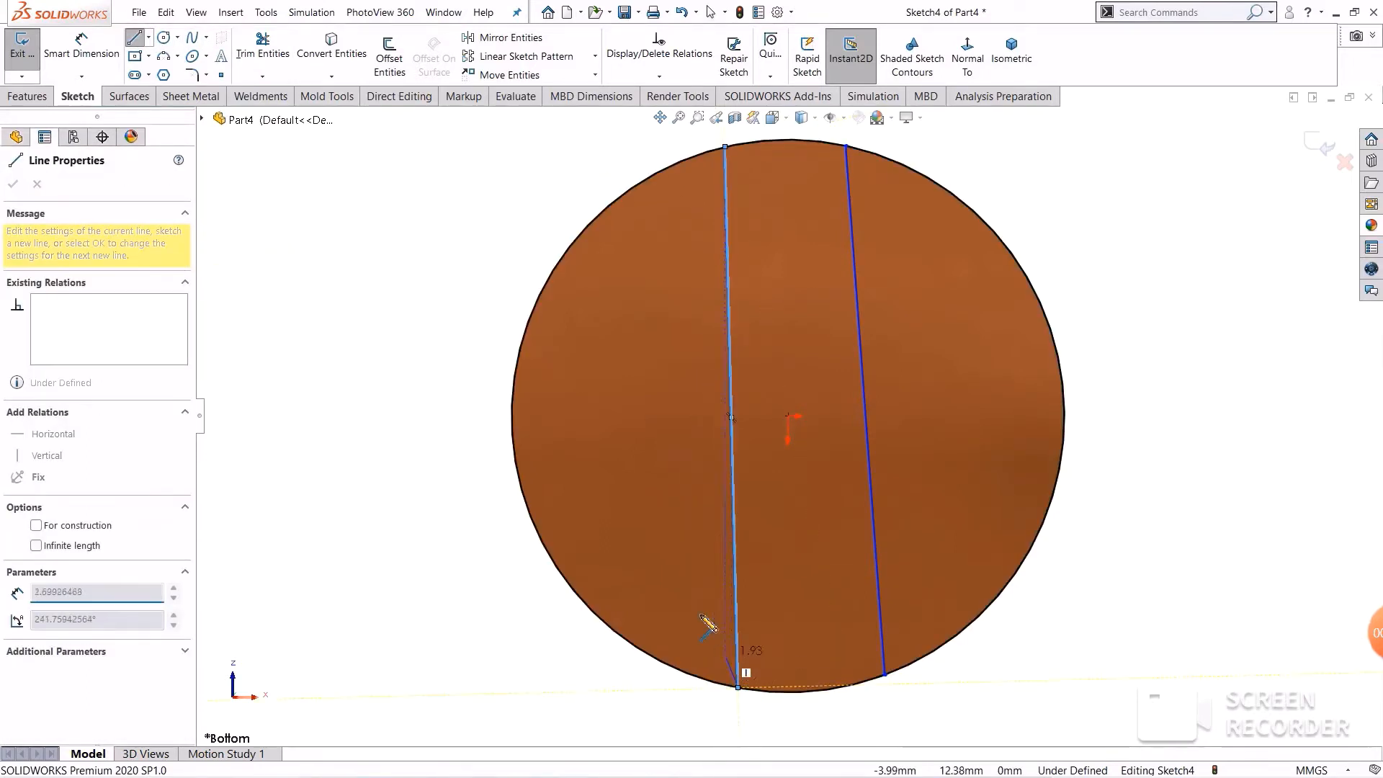
right_click(675, 490)
click(691, 556)
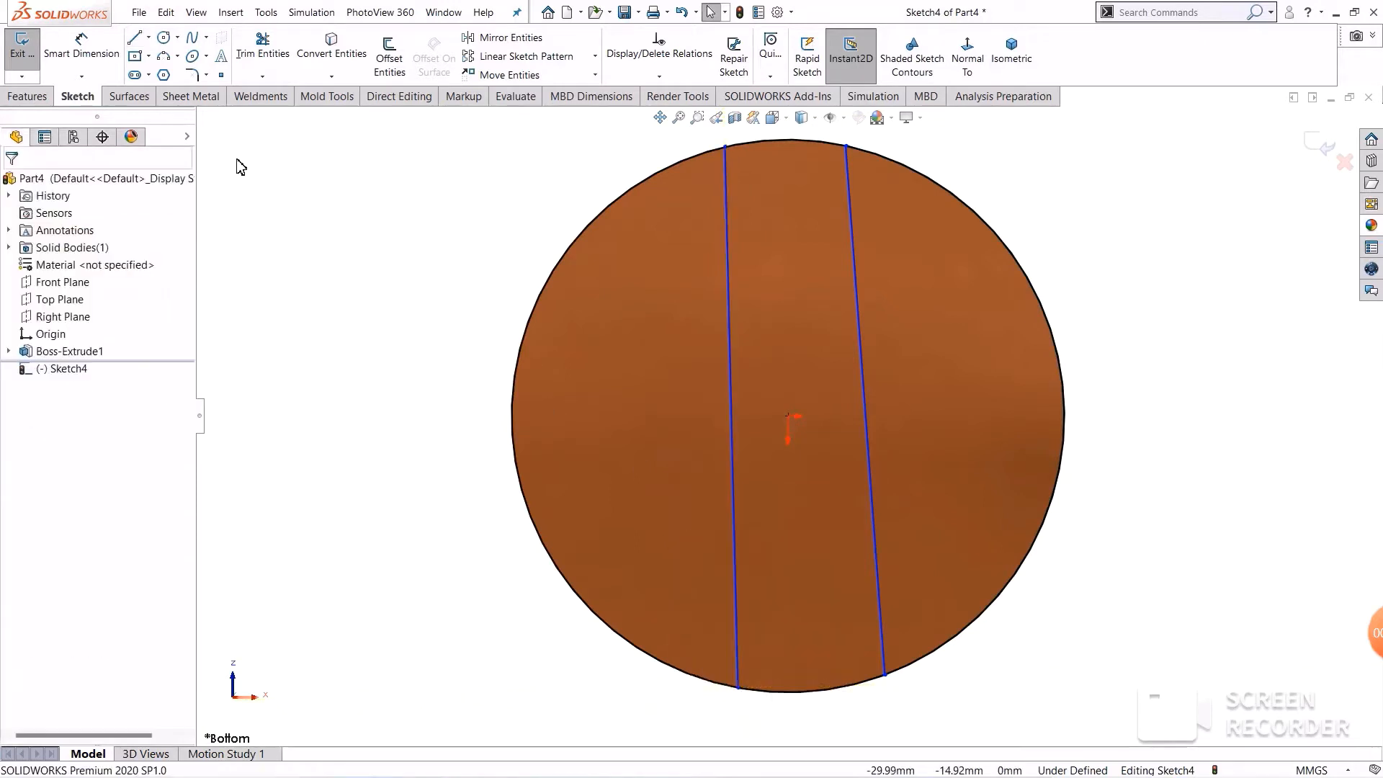
Step: Add a vertical relation to each of the two lines crossing the circle
click(728, 315)
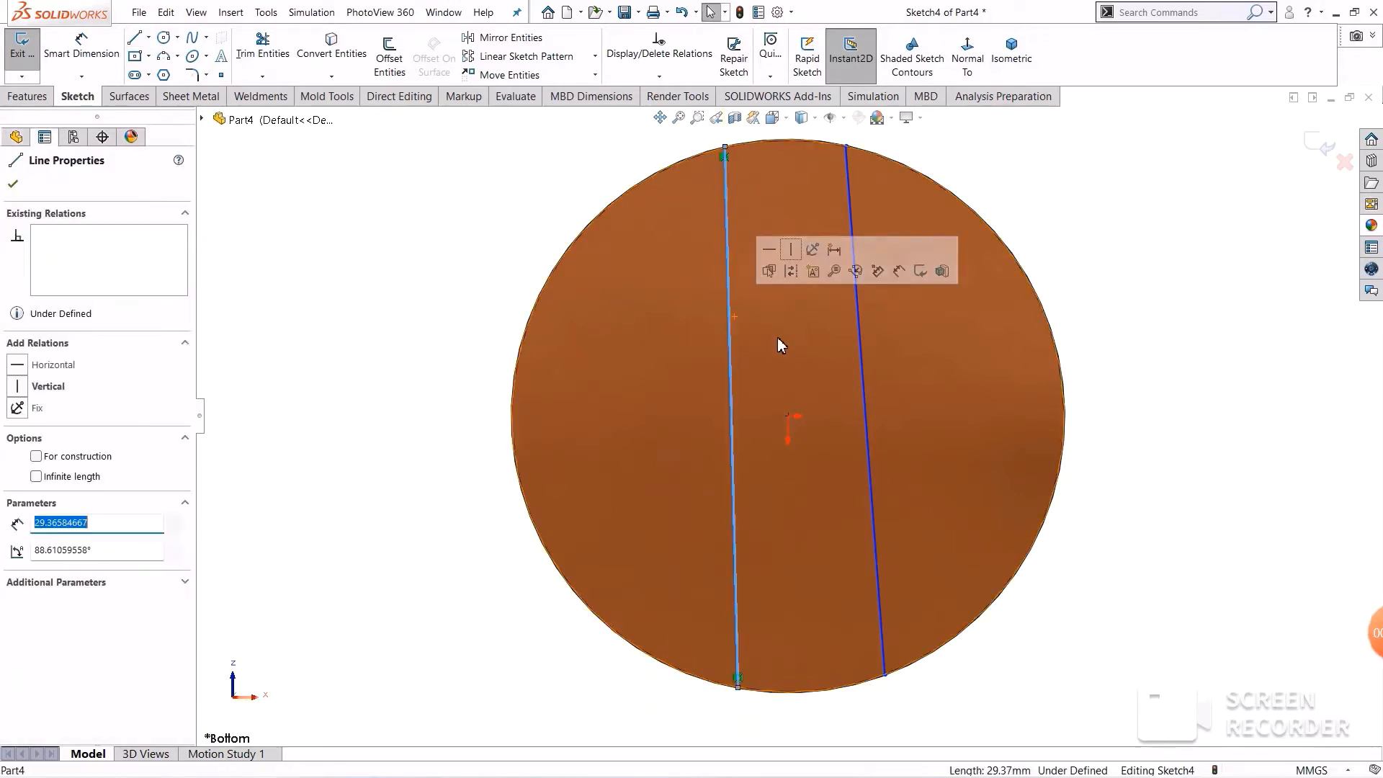
click(790, 250)
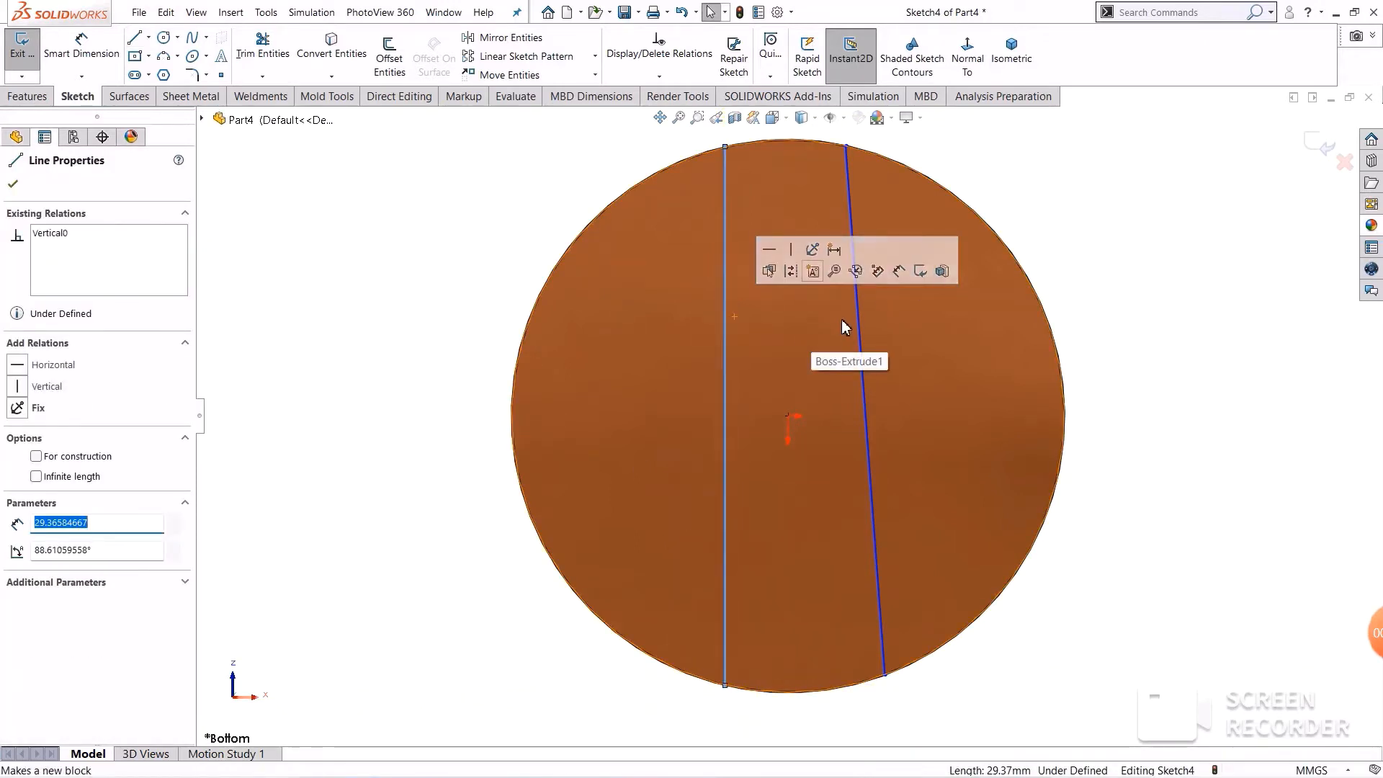
click(859, 323)
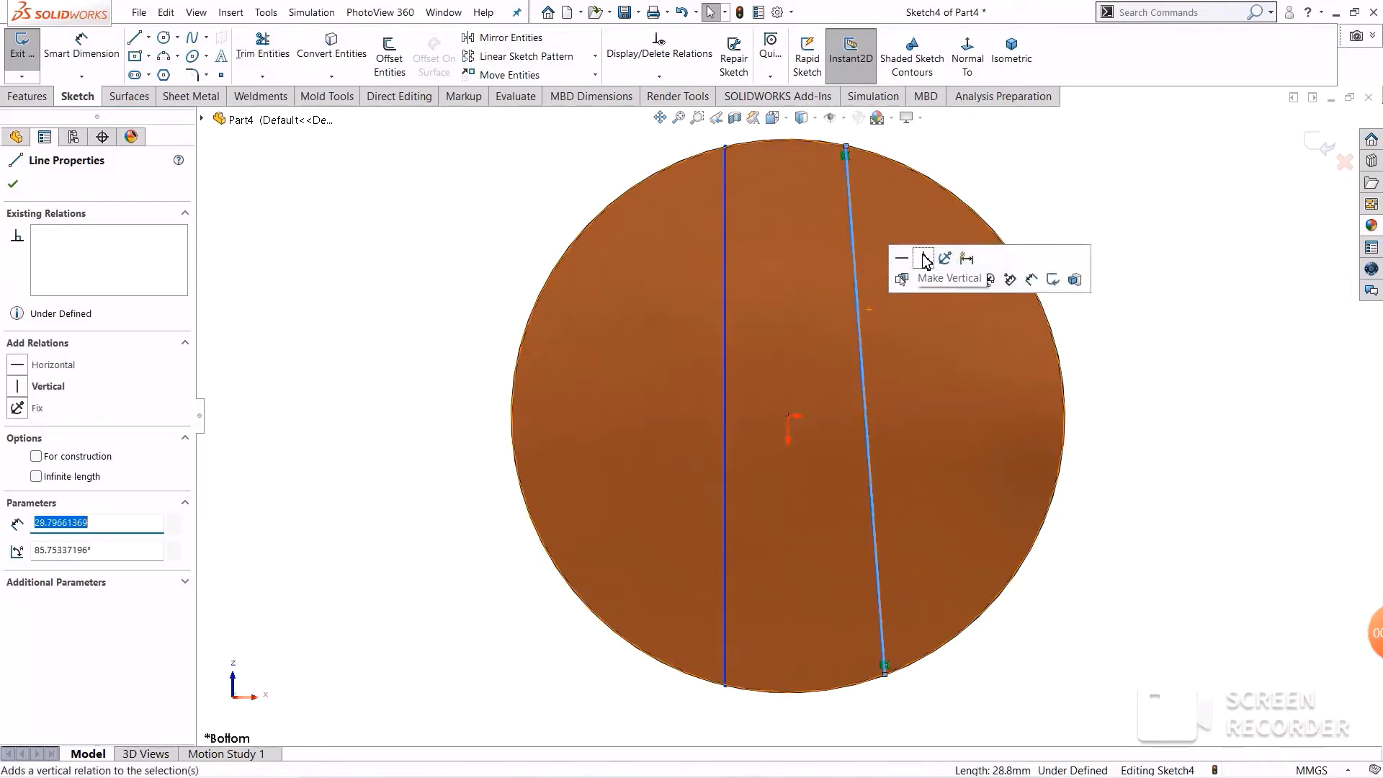
click(923, 258)
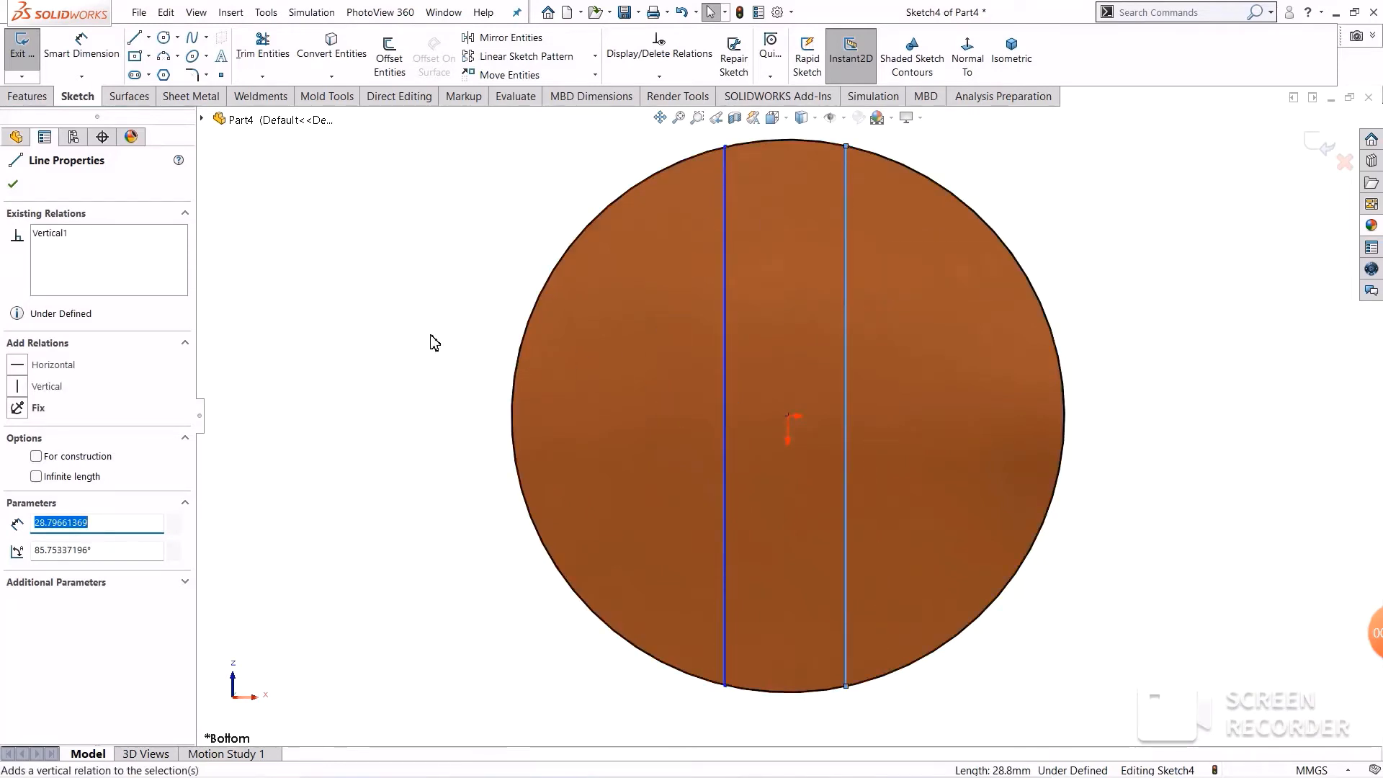
Step: Dimension the vertical line left of the origin at 3 mm from the origin
click(85, 71)
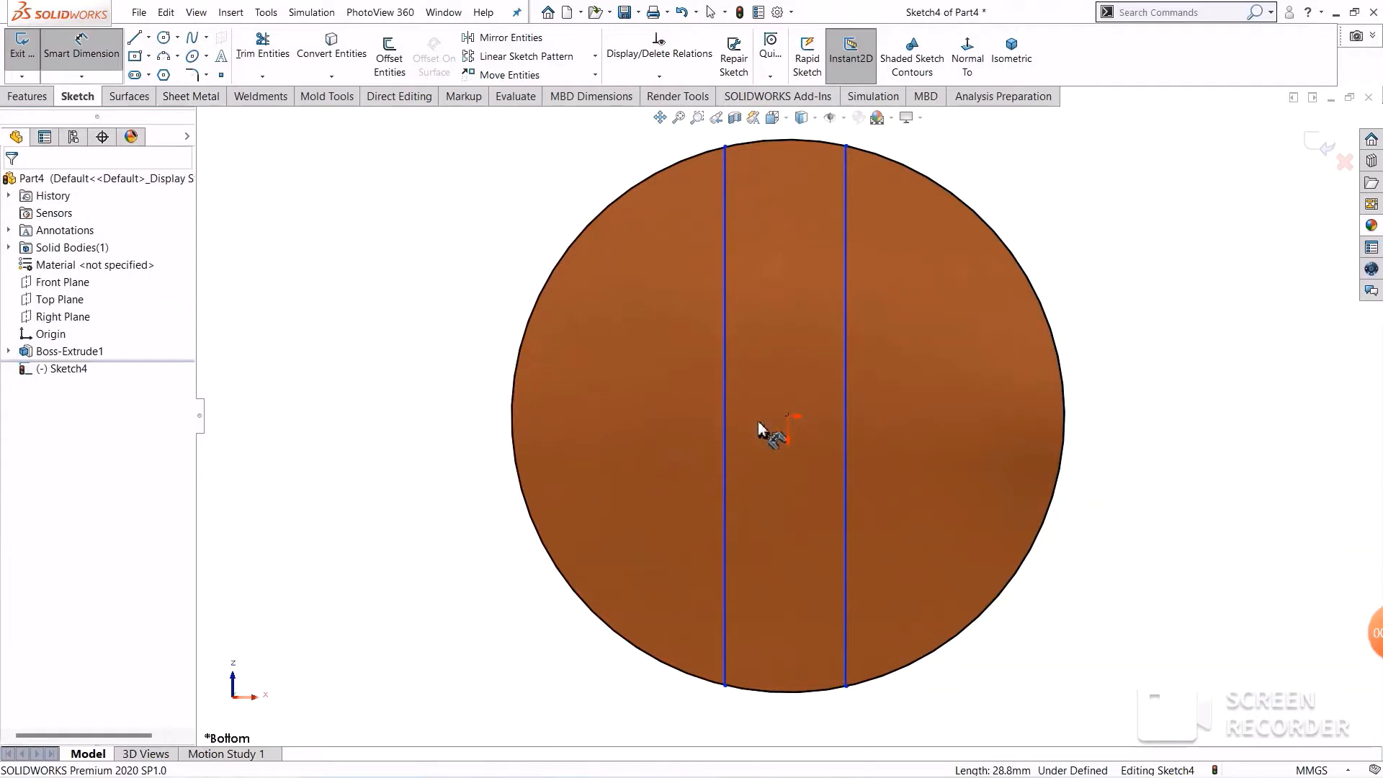
click(788, 417)
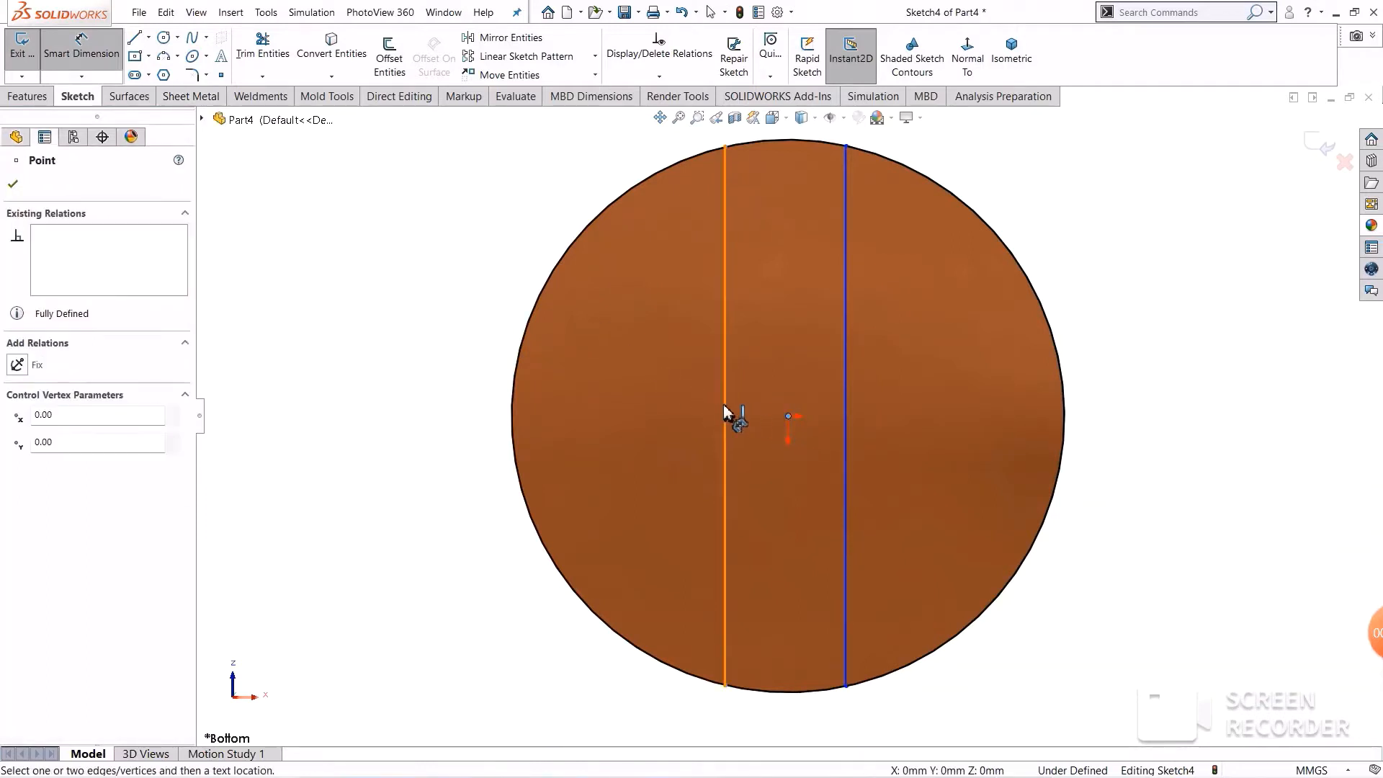
click(725, 410)
click(755, 359)
text(3)
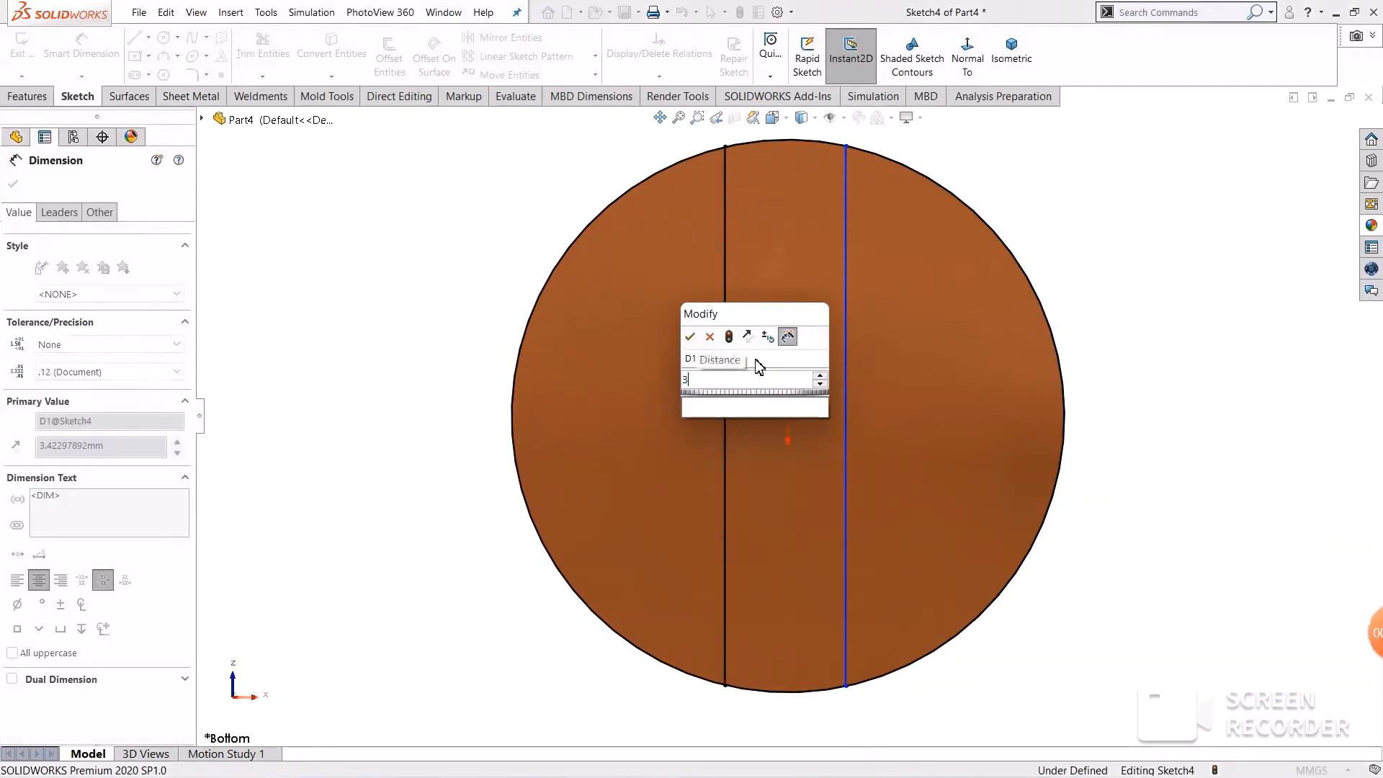
key(Return)
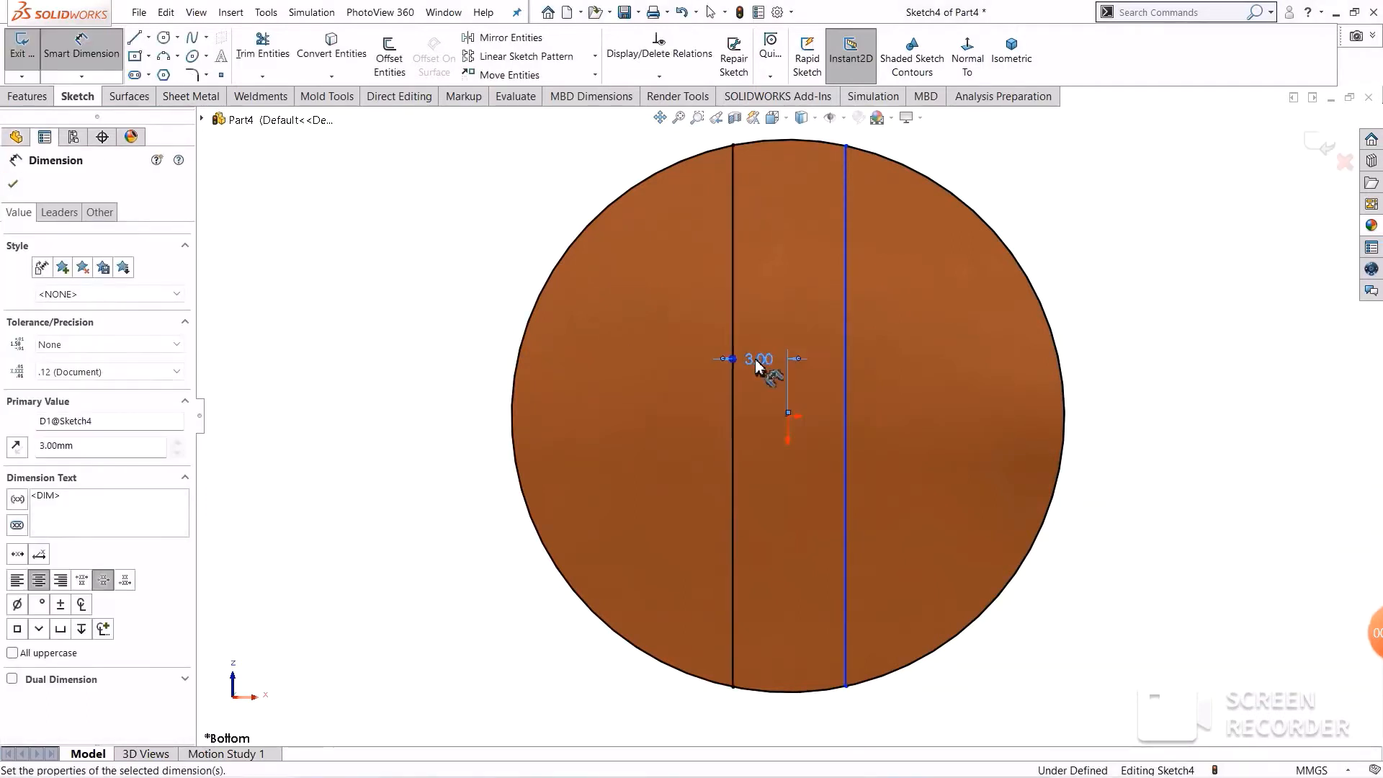
Step: Dimension the spacing between the two vertical lines at 6 mm
click(734, 307)
click(845, 385)
click(797, 255)
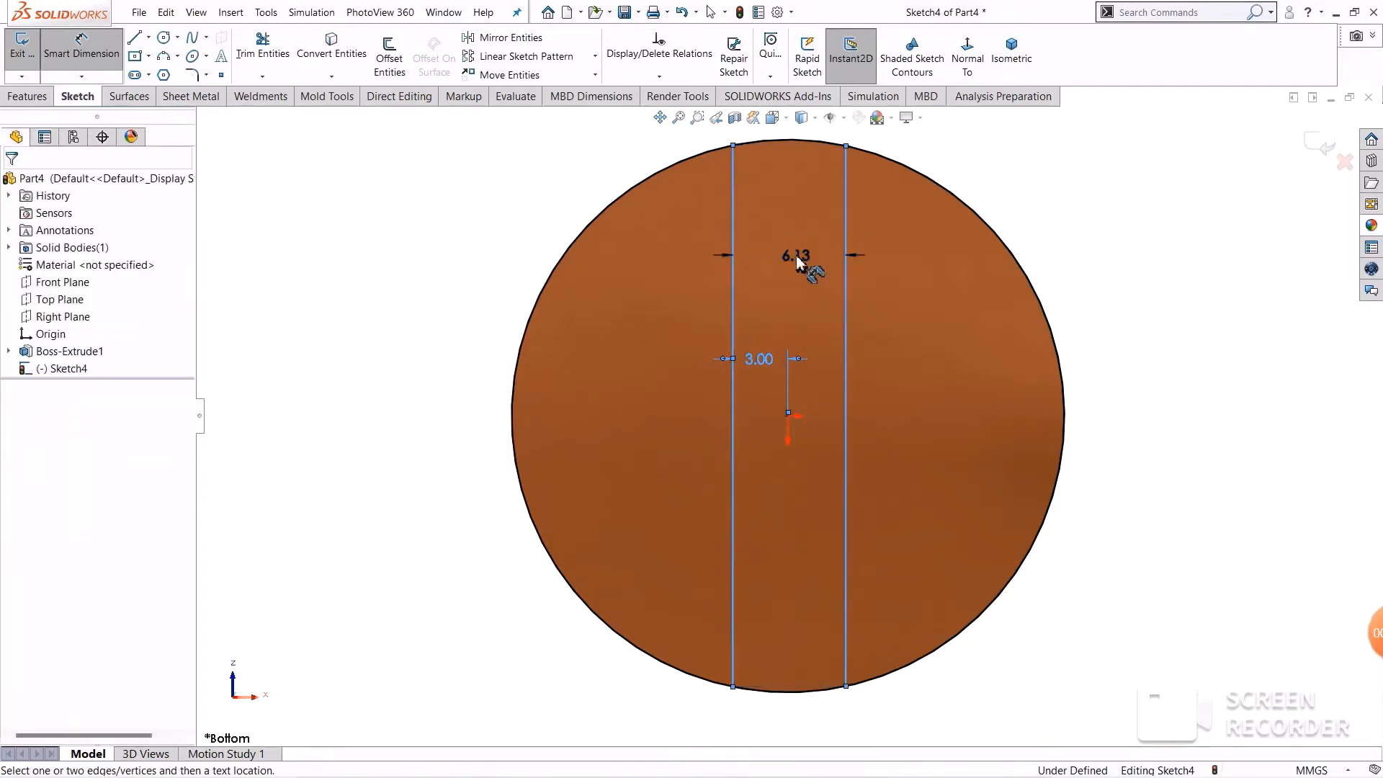
text(6)
key(Return)
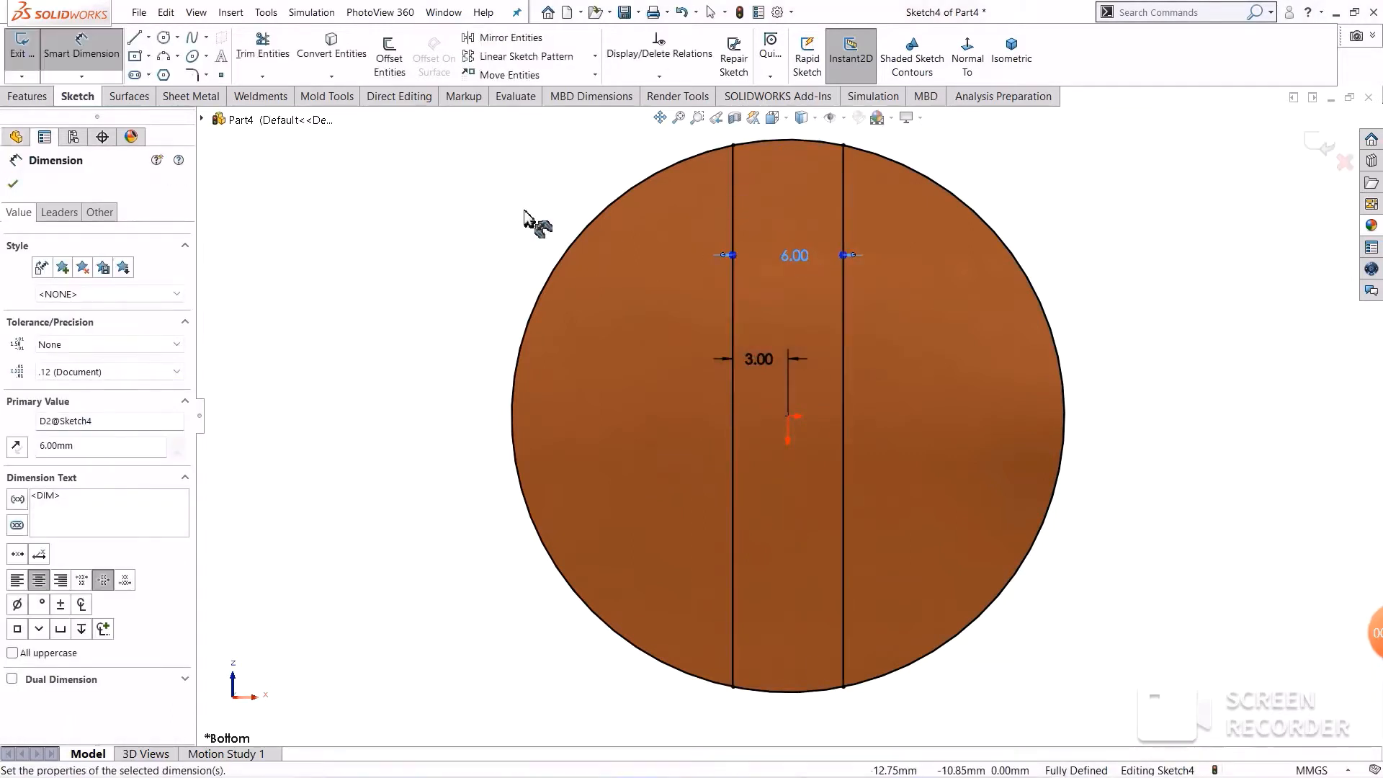
click(9, 186)
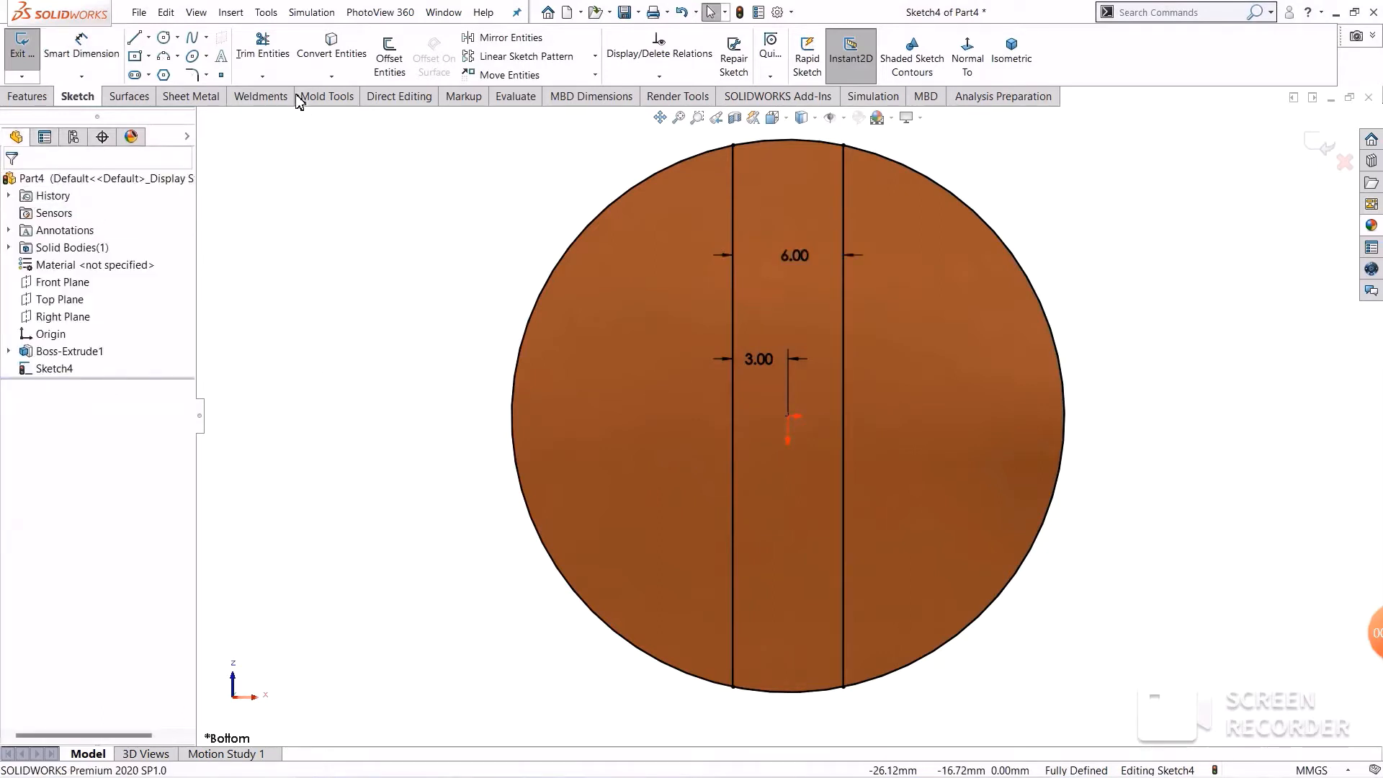
Step: Power-trim the two circle arcs between the vertical lines, leaving a closed segment on each side
click(263, 47)
drag(797, 201, 771, 152)
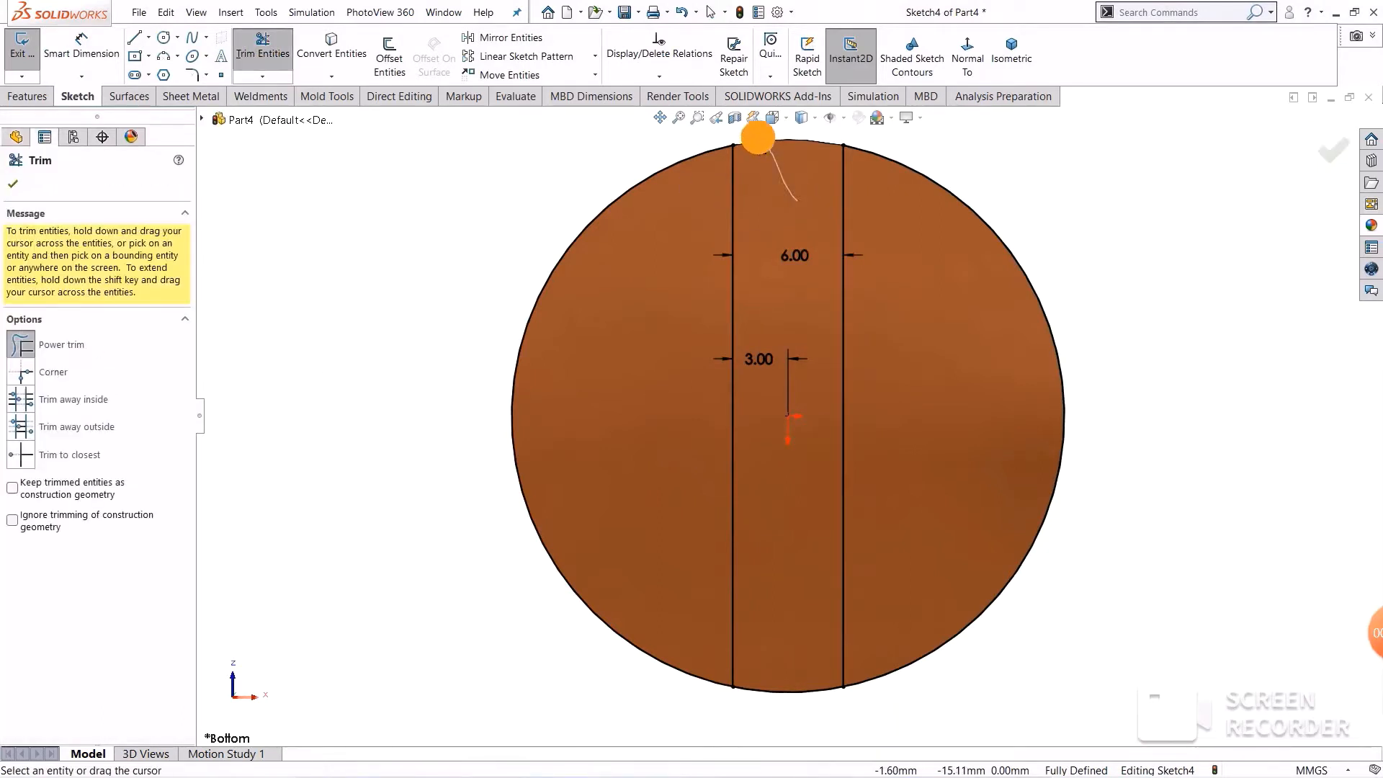
drag(776, 692, 775, 693)
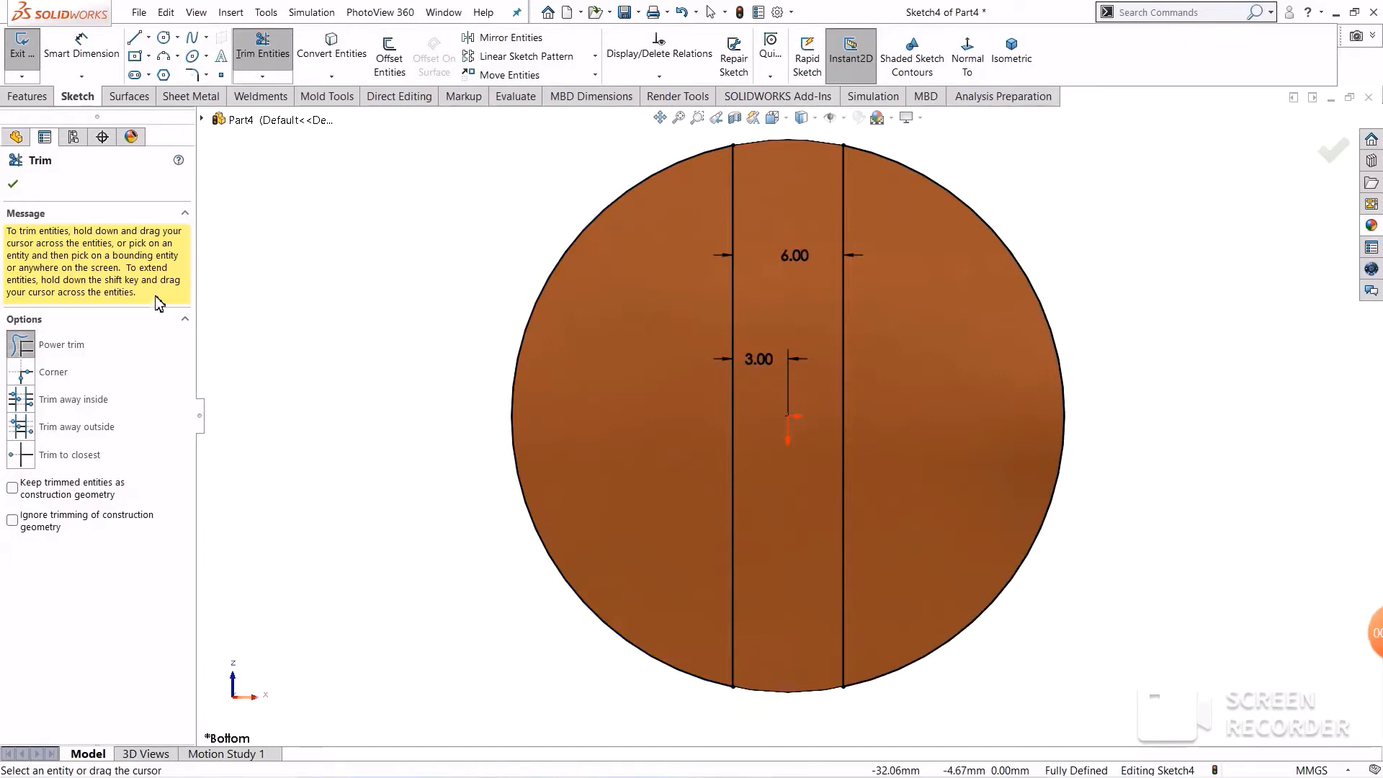
click(14, 186)
Step: Cut-extrude the two circle segments 30 mm blind in the reversed direction, up into the cylinder, leaving a central flat tab
key(z)
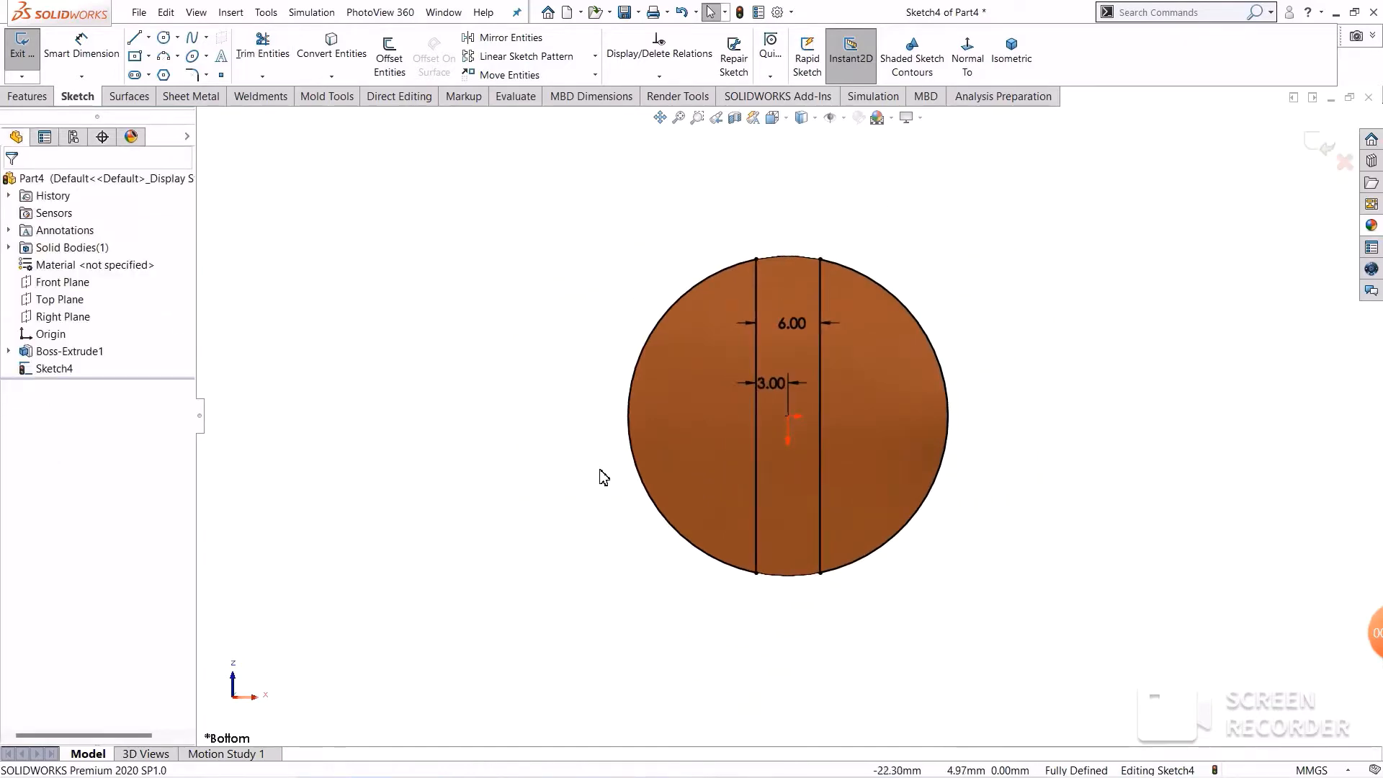
click(1010, 49)
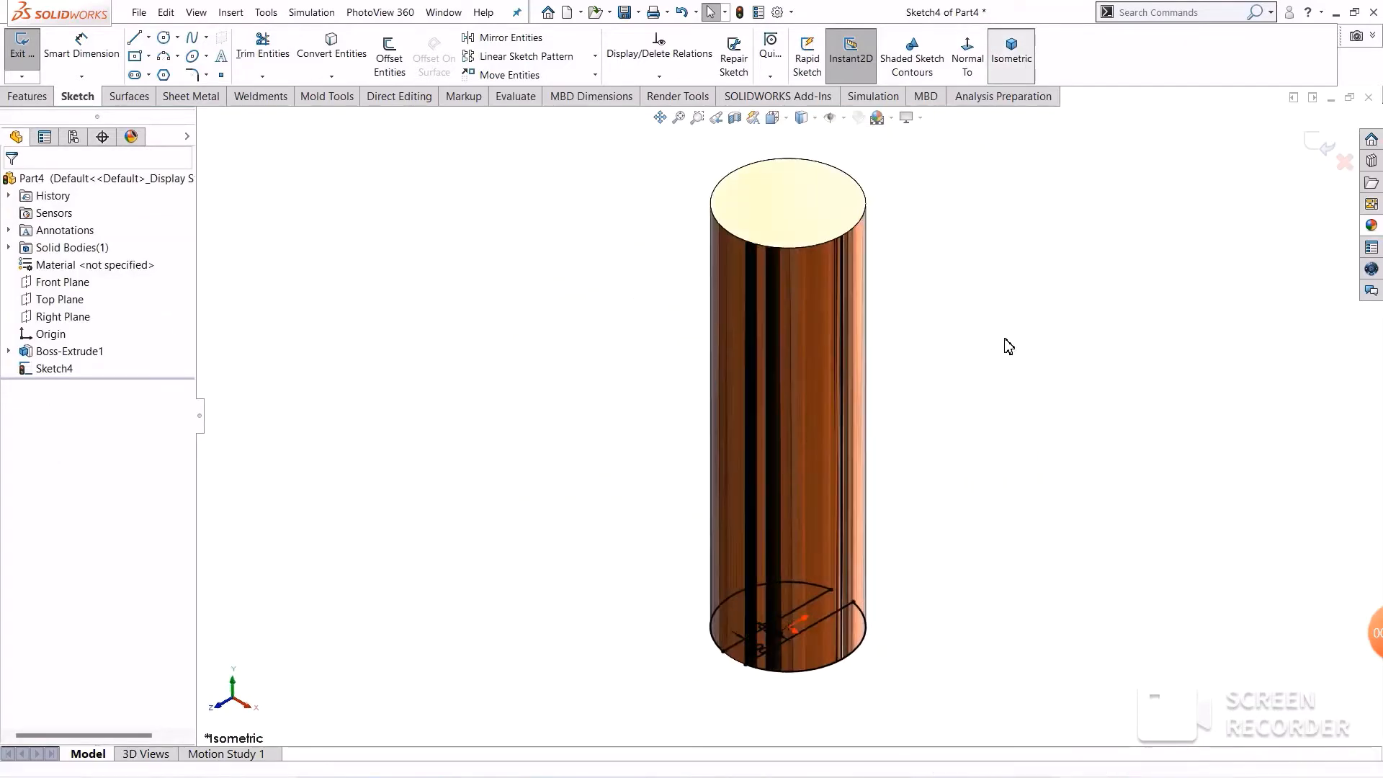
click(43, 94)
click(247, 58)
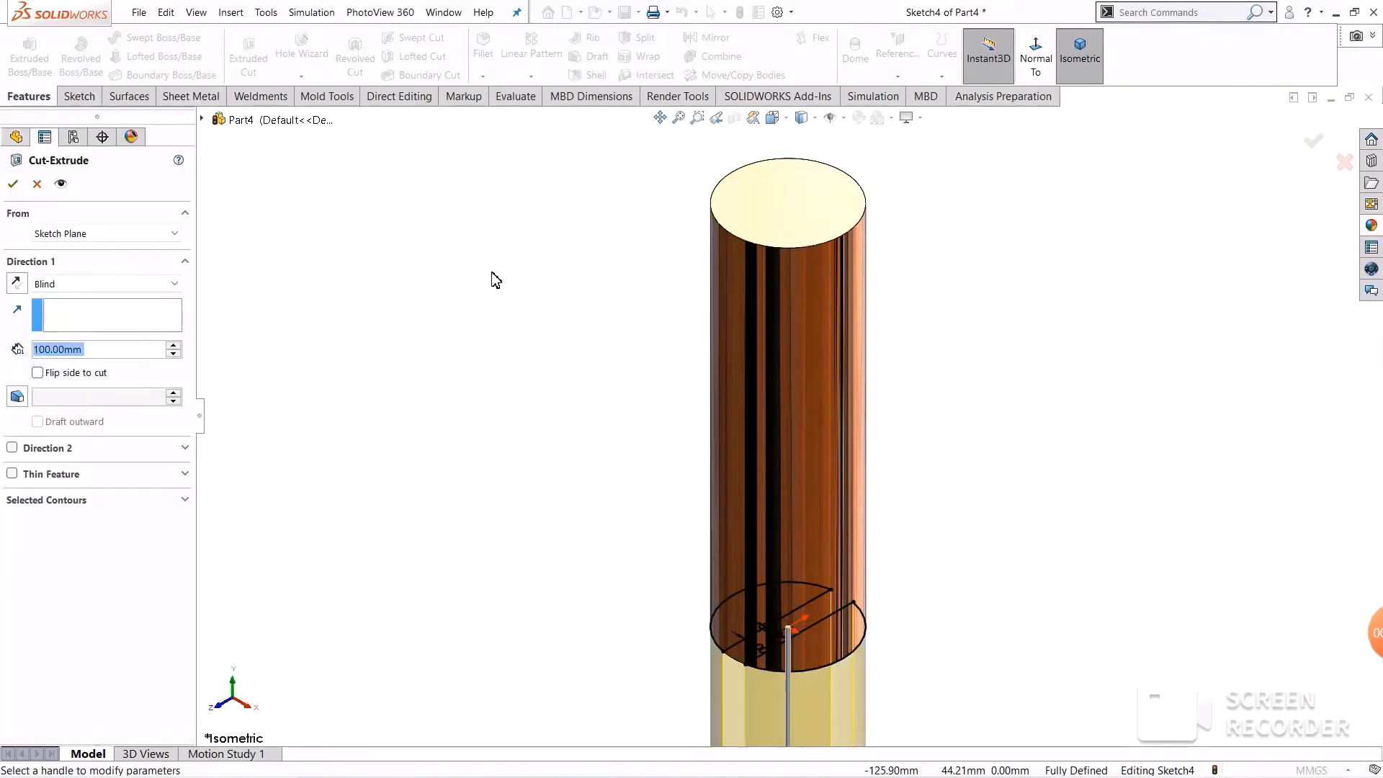
click(17, 283)
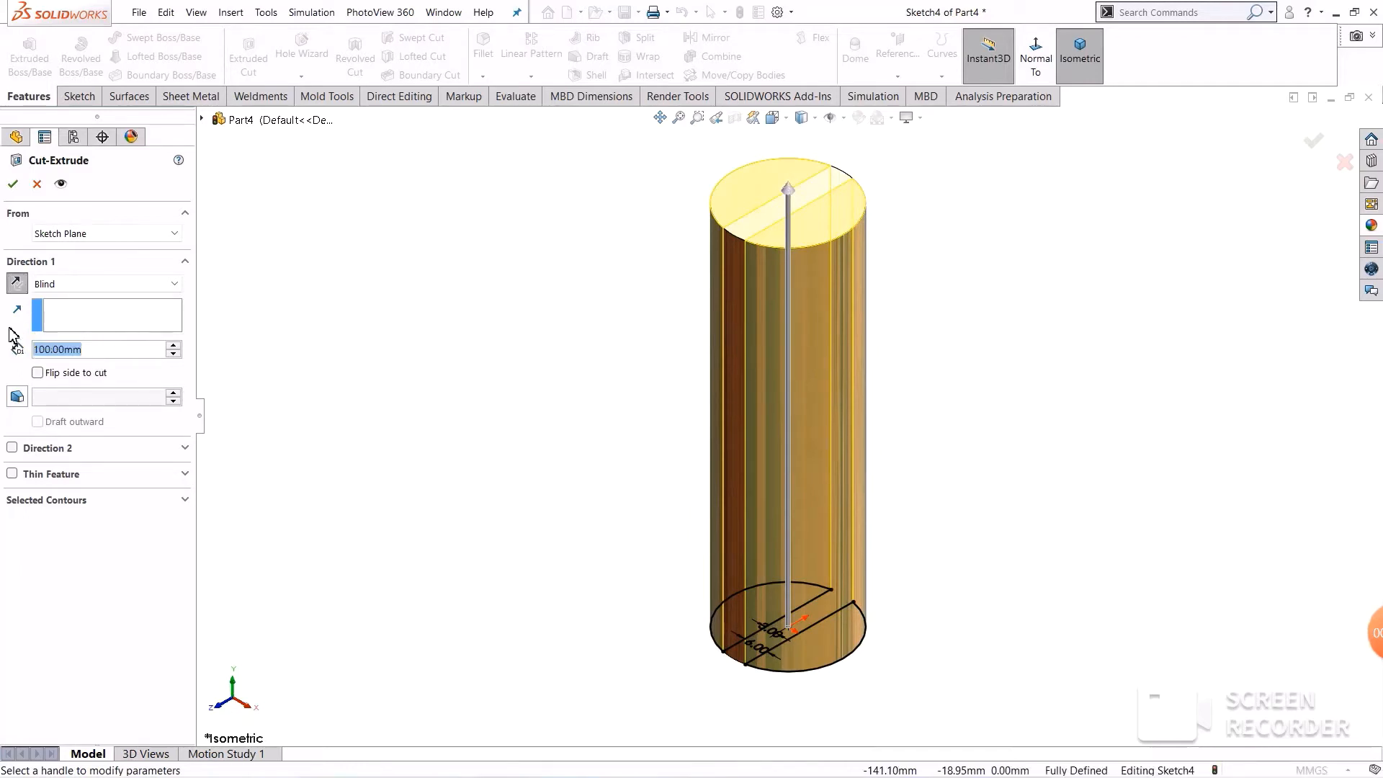
text(30)
key(Return)
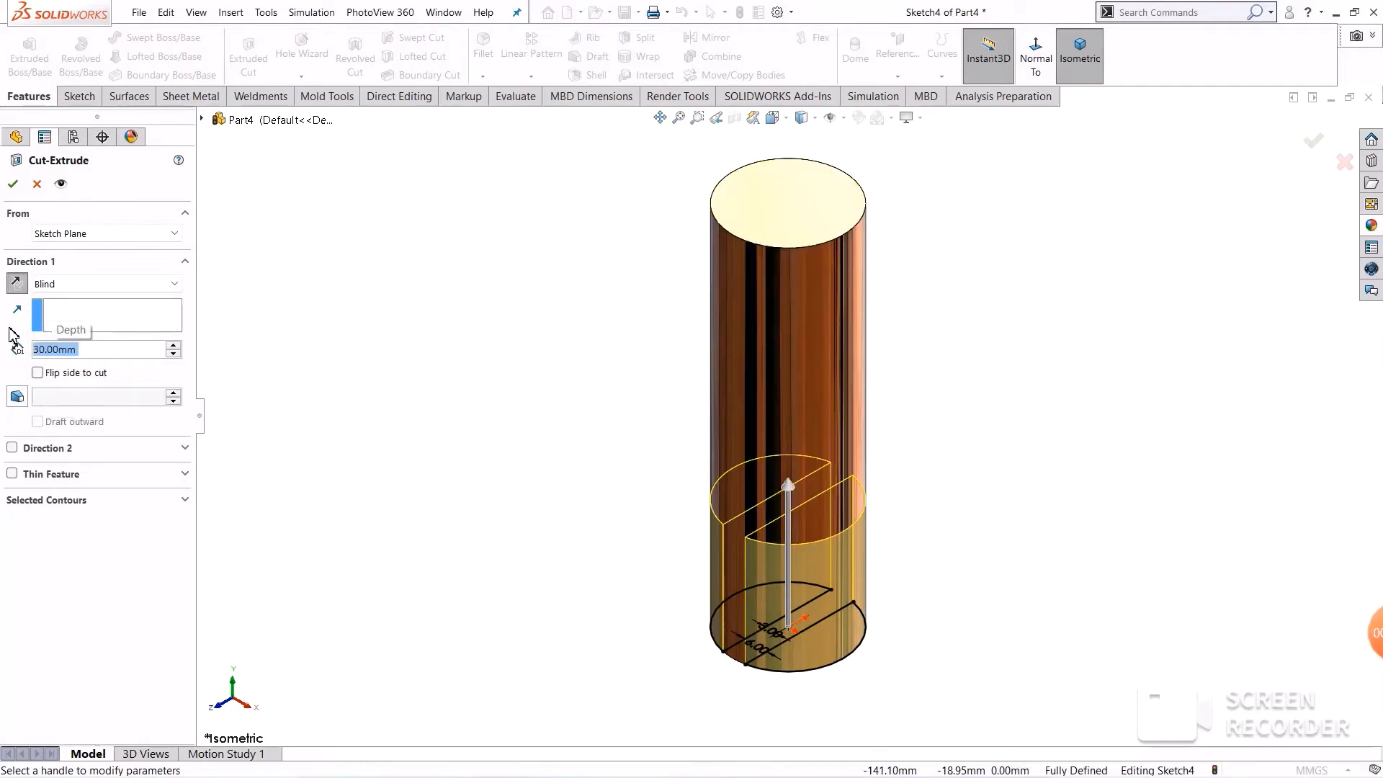
click(12, 183)
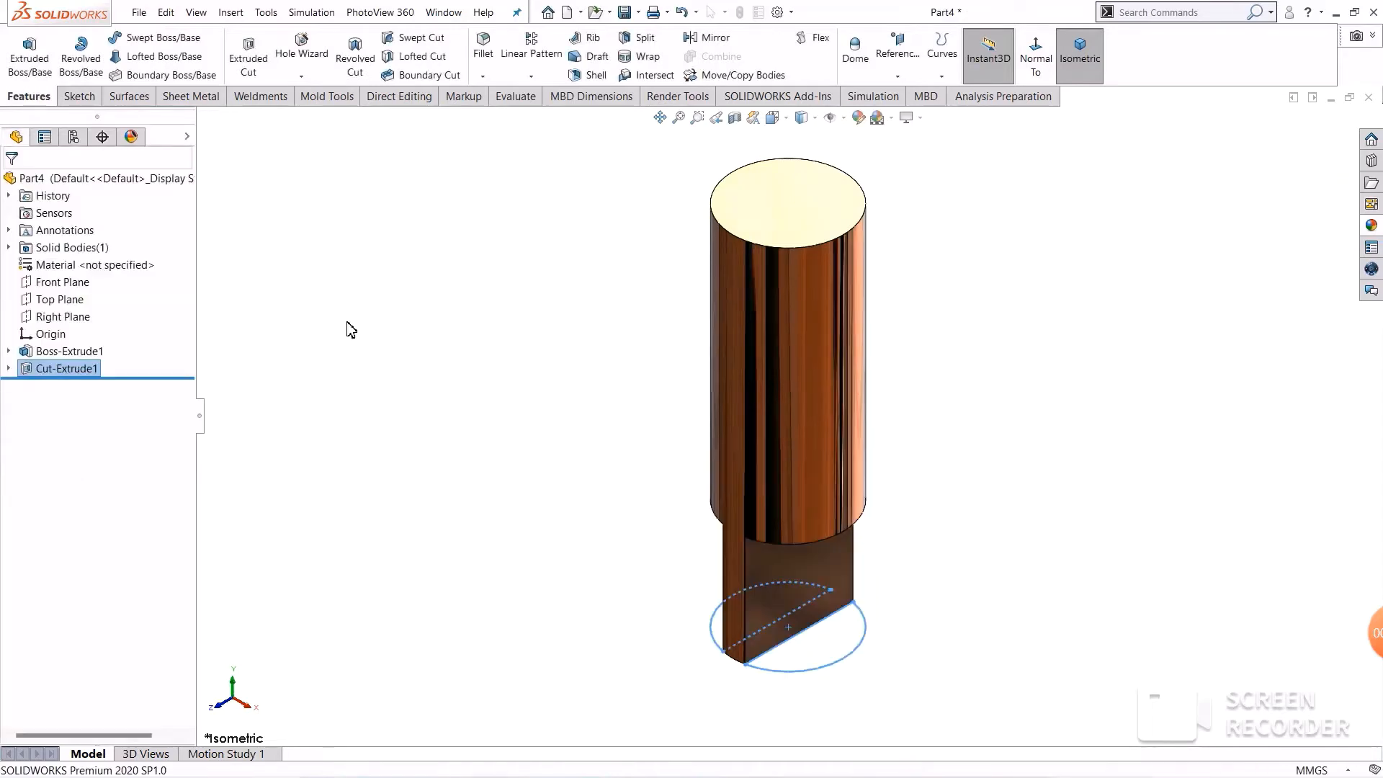
Step: On the tab's flat face, sketch a vertical straight slot above the origin, about 18.5 mm between centres and 6 mm wide
middle_drag(390, 383, 833, 578)
click(832, 578)
click(898, 534)
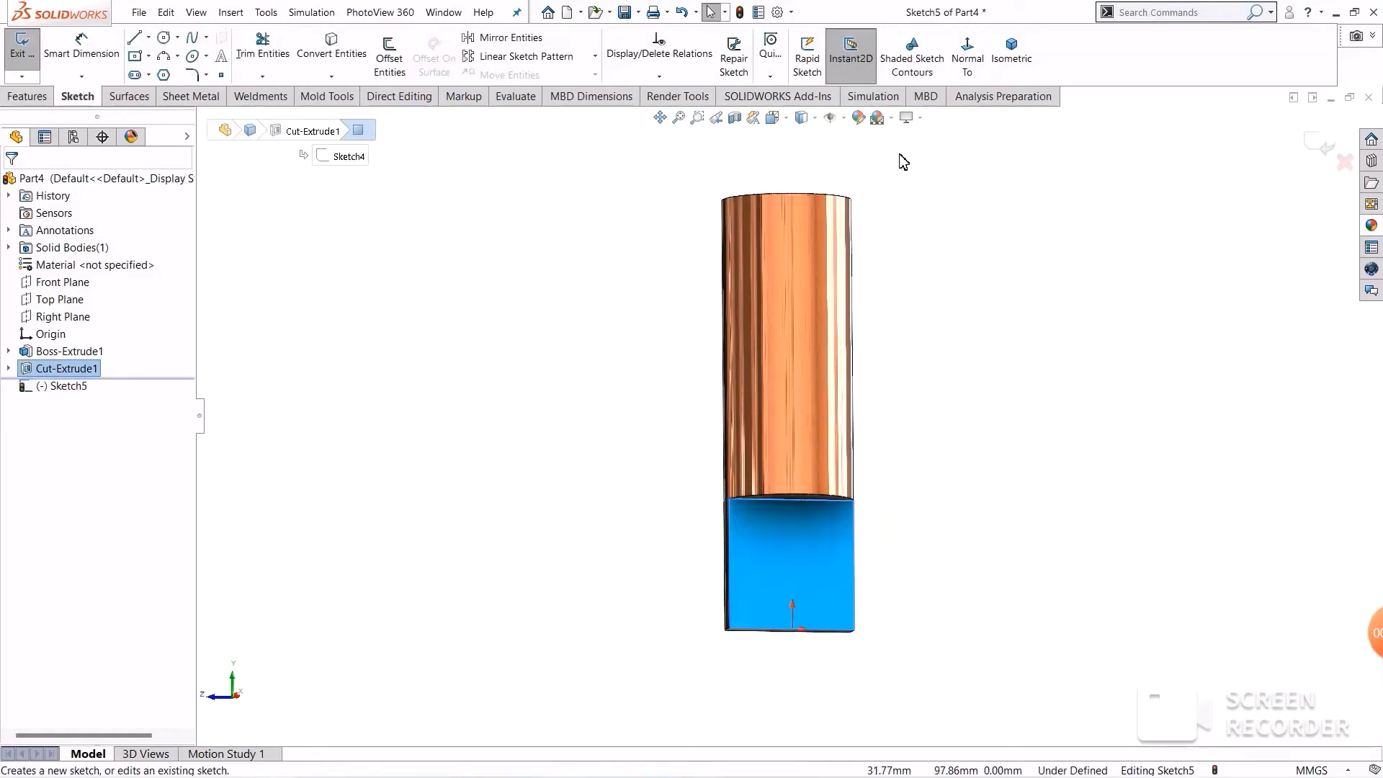
scroll(827, 638, down, 6)
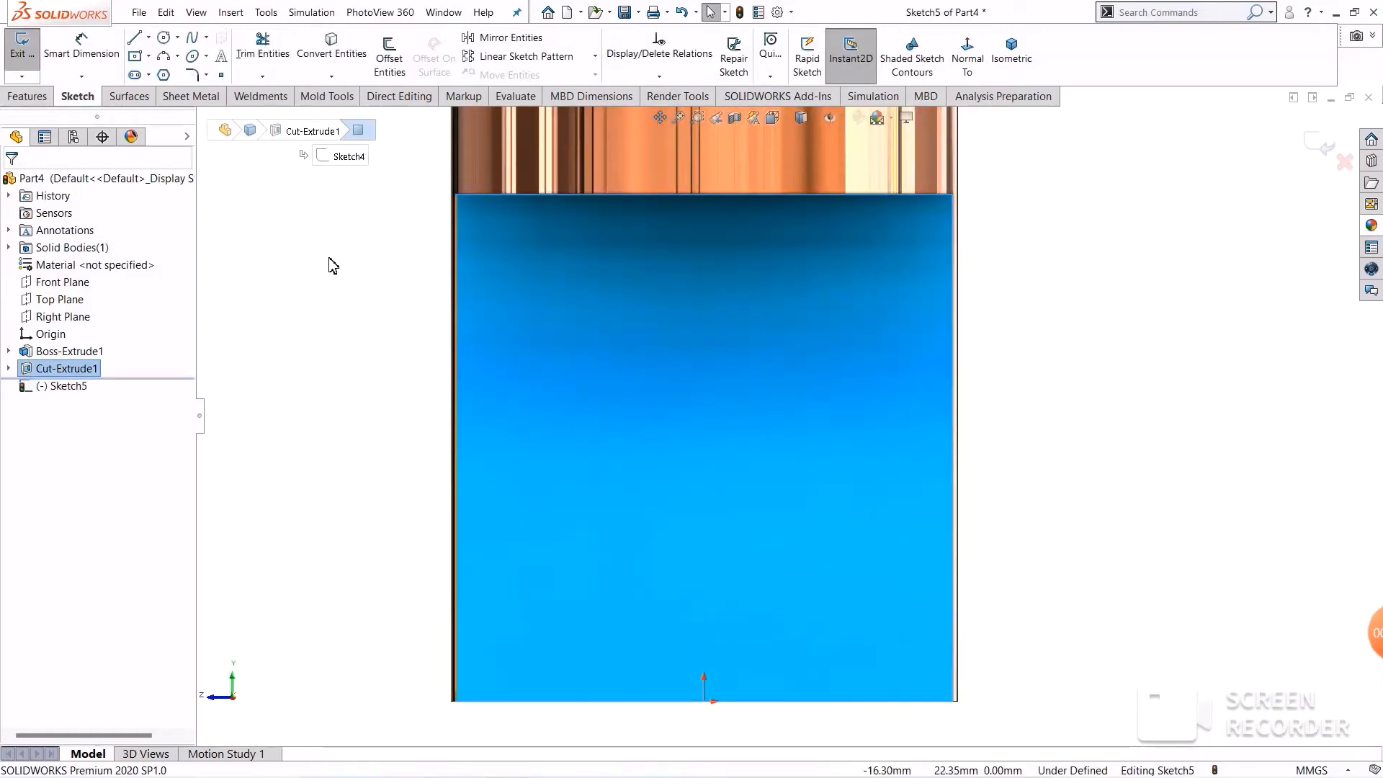
click(136, 77)
click(704, 627)
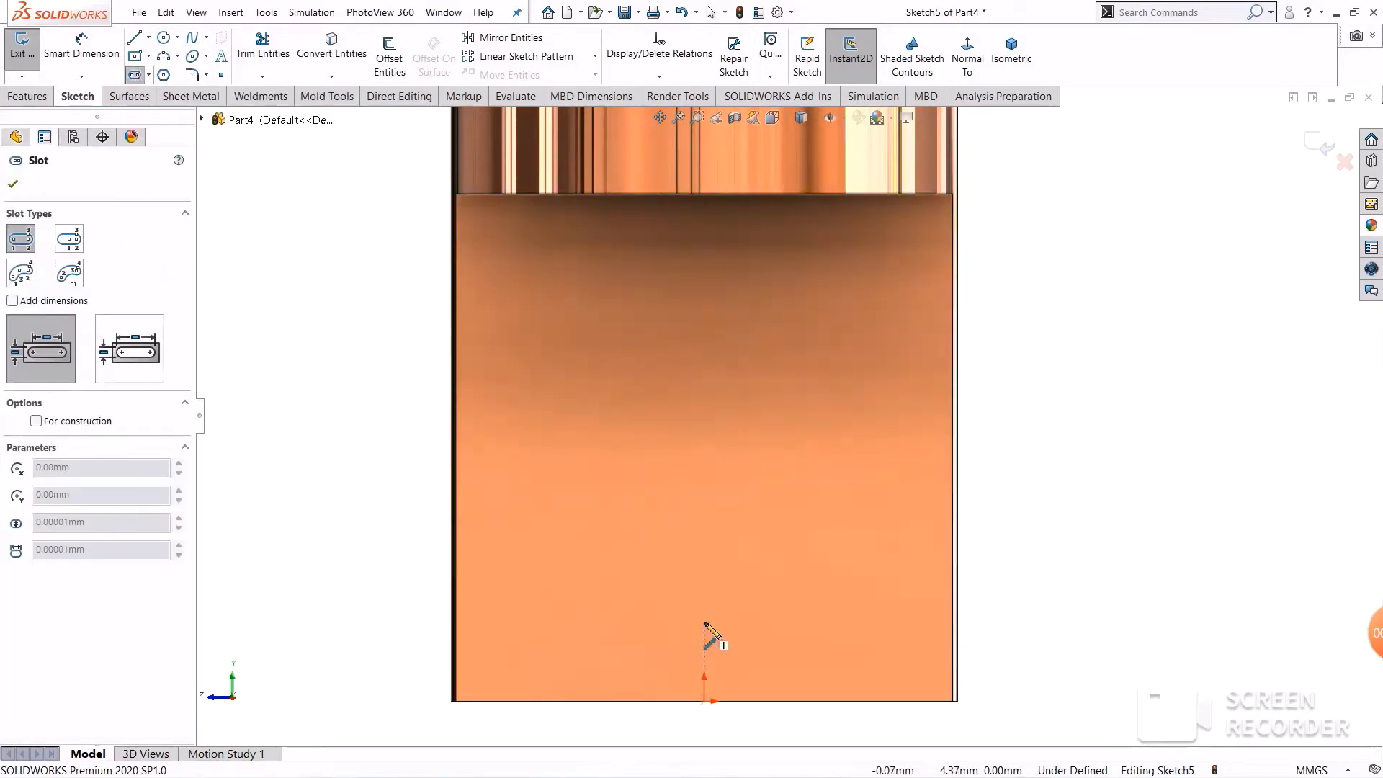
click(704, 314)
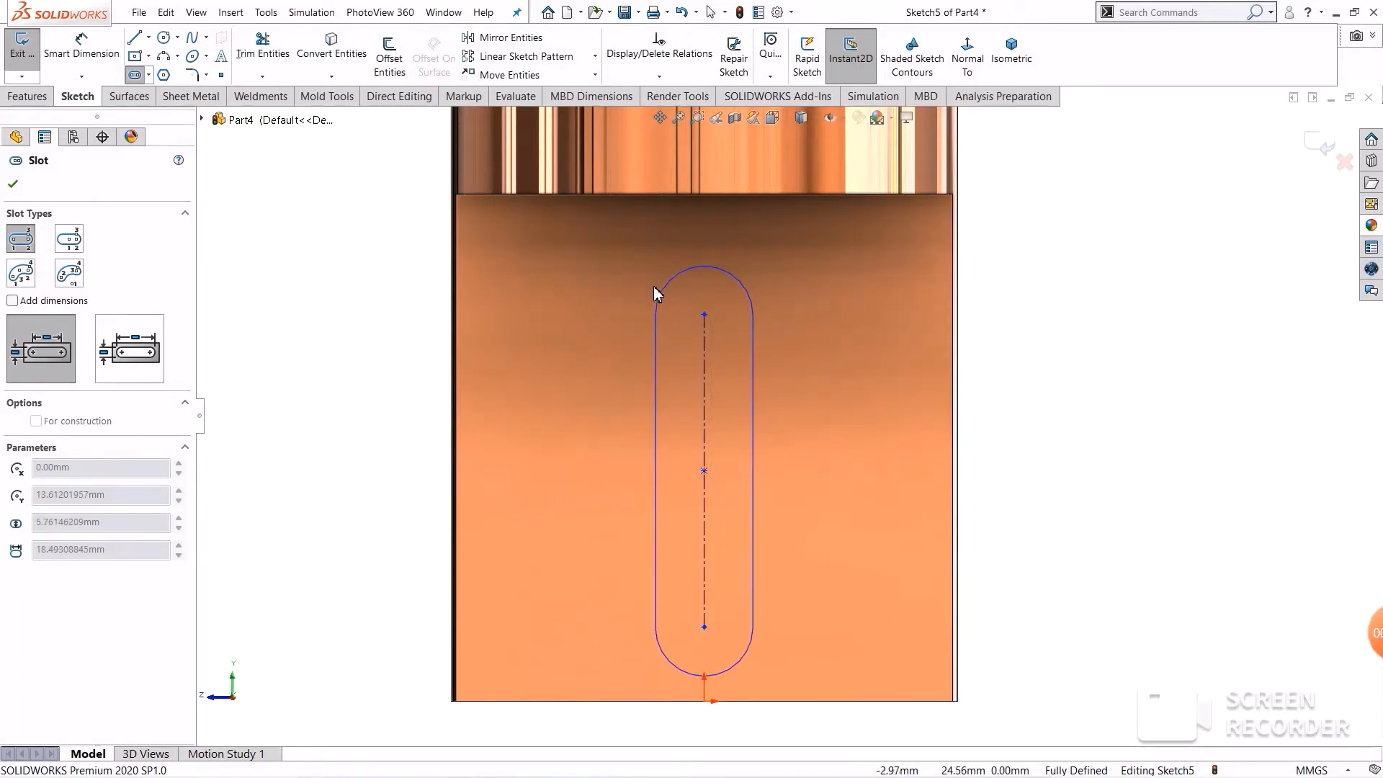
click(654, 287)
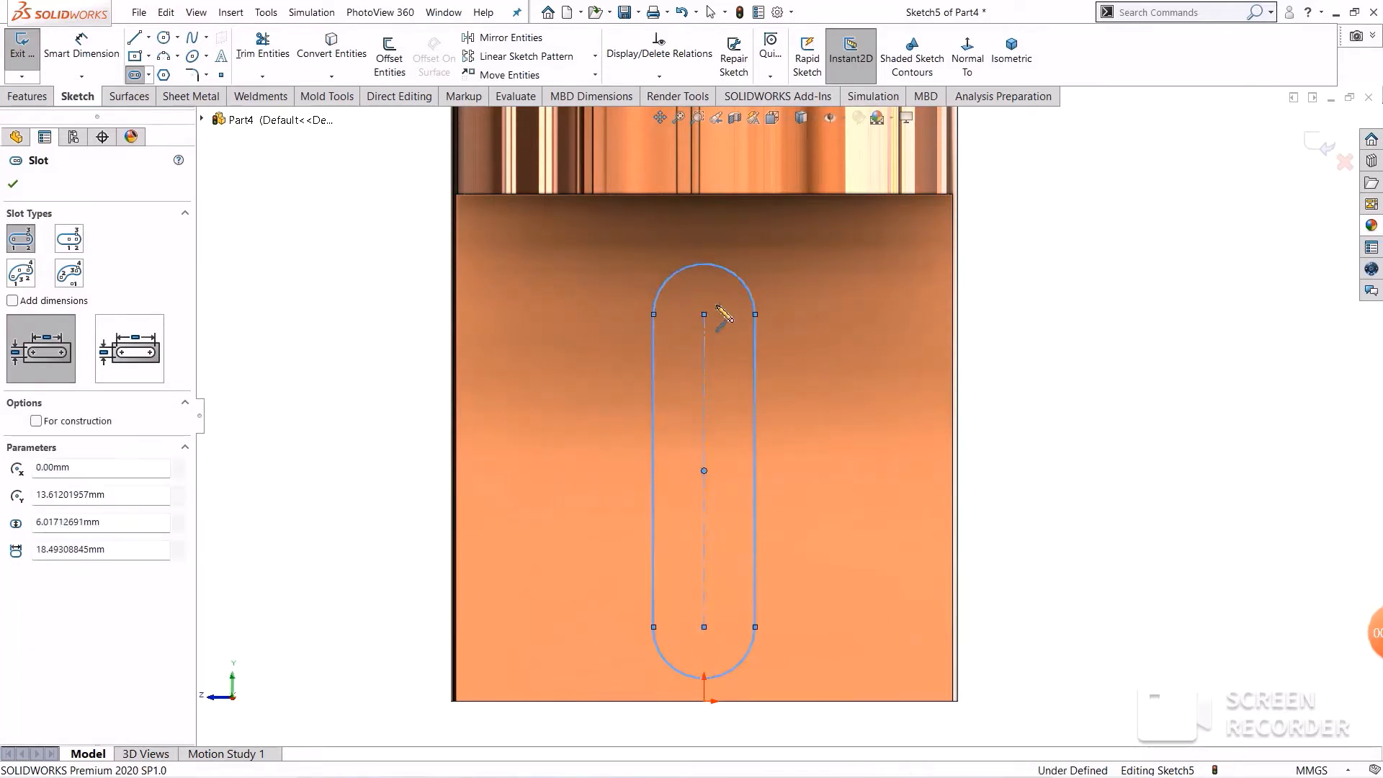
Step: Dimension the slot's width between its two straight sides at 10 mm
click(99, 63)
click(657, 407)
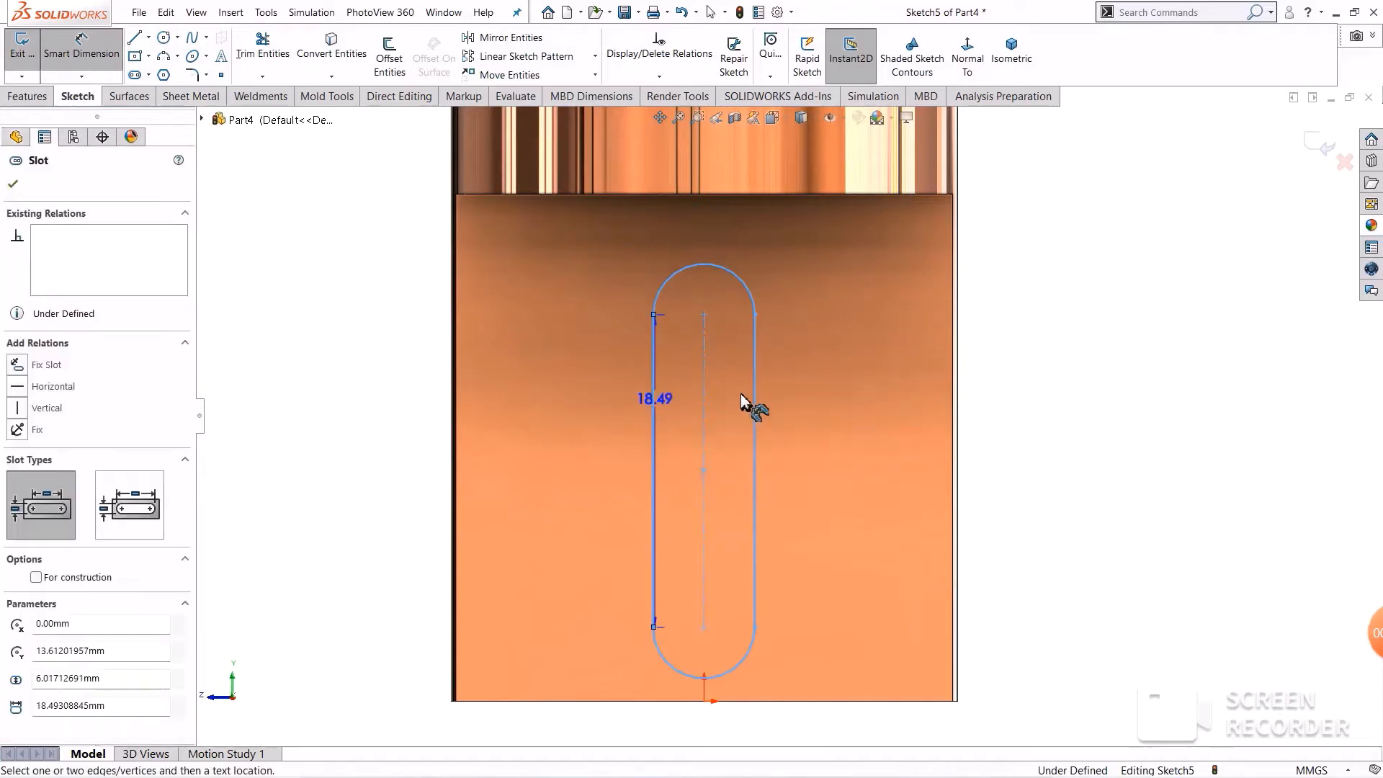
click(753, 396)
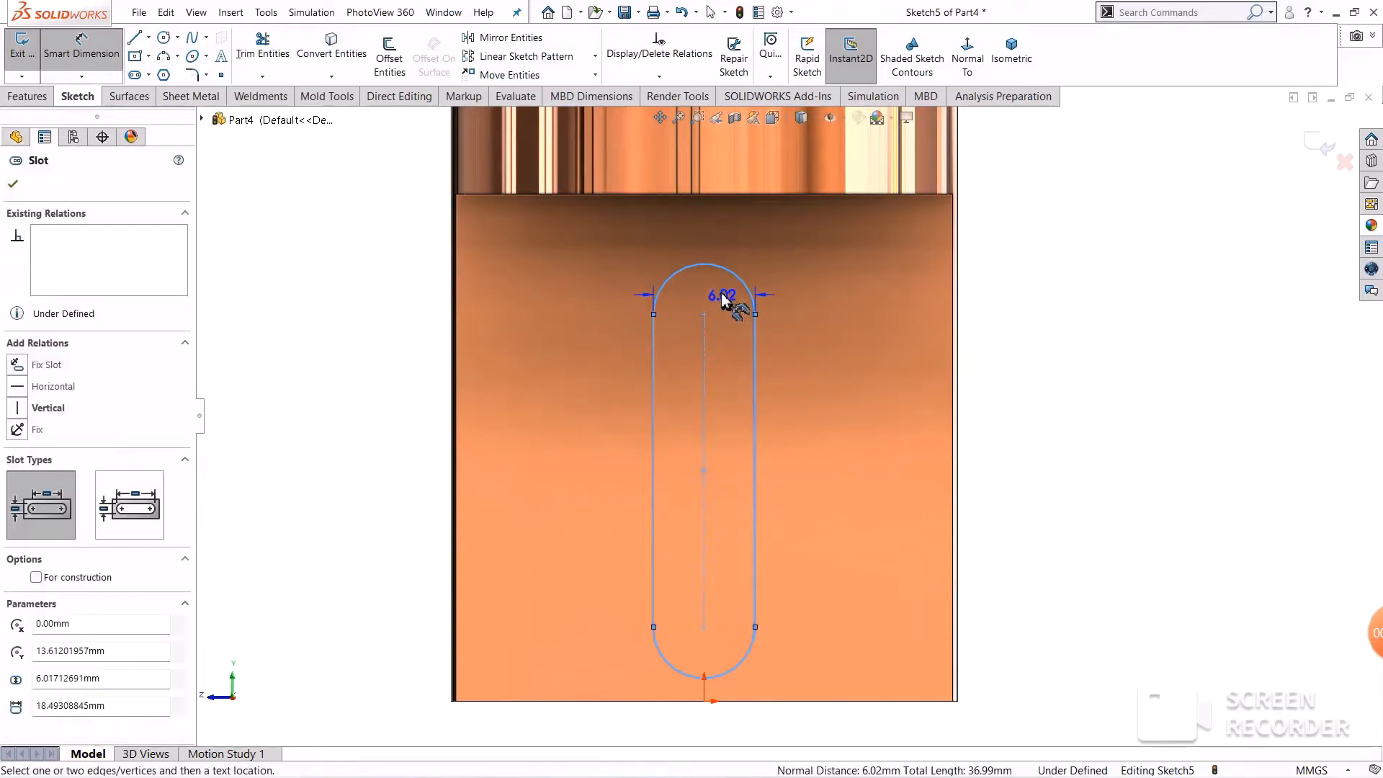
click(735, 303)
text(8)
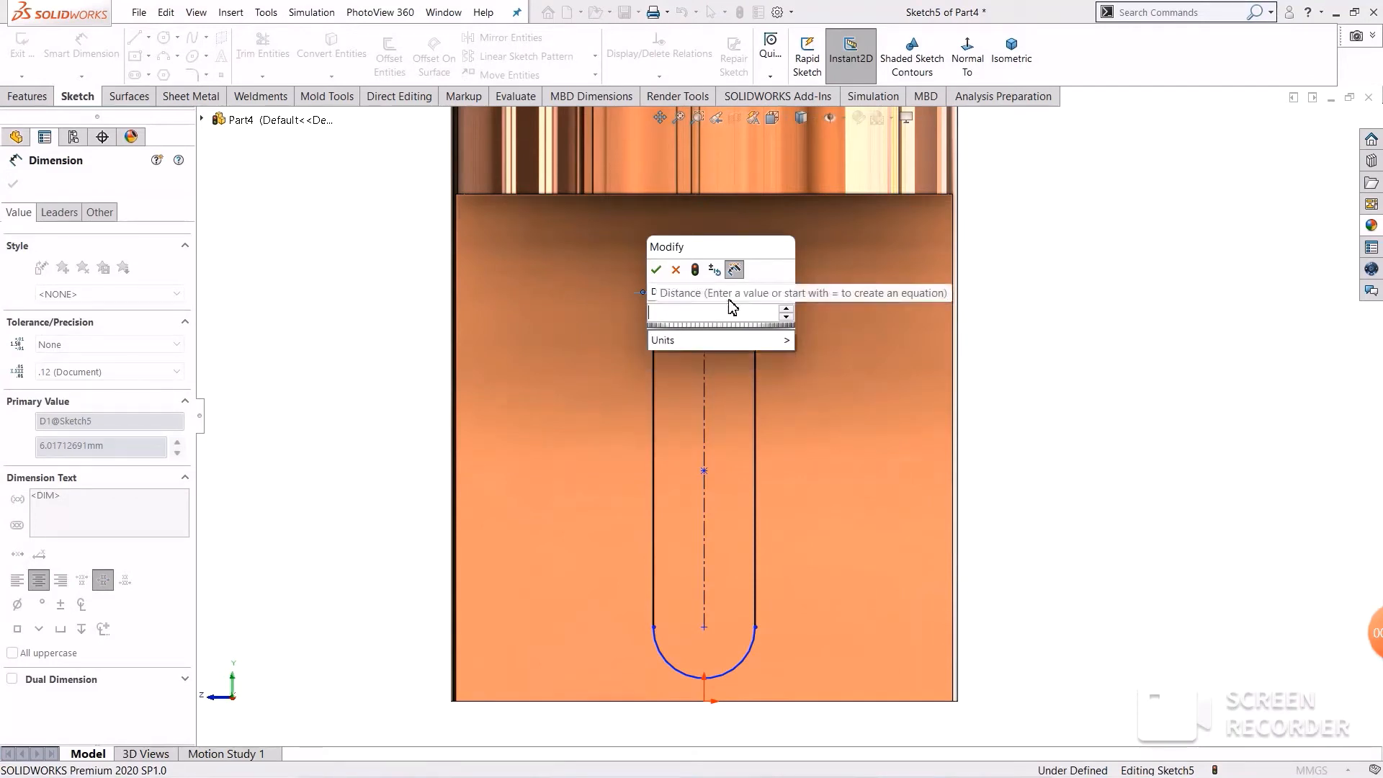
key(Escape)
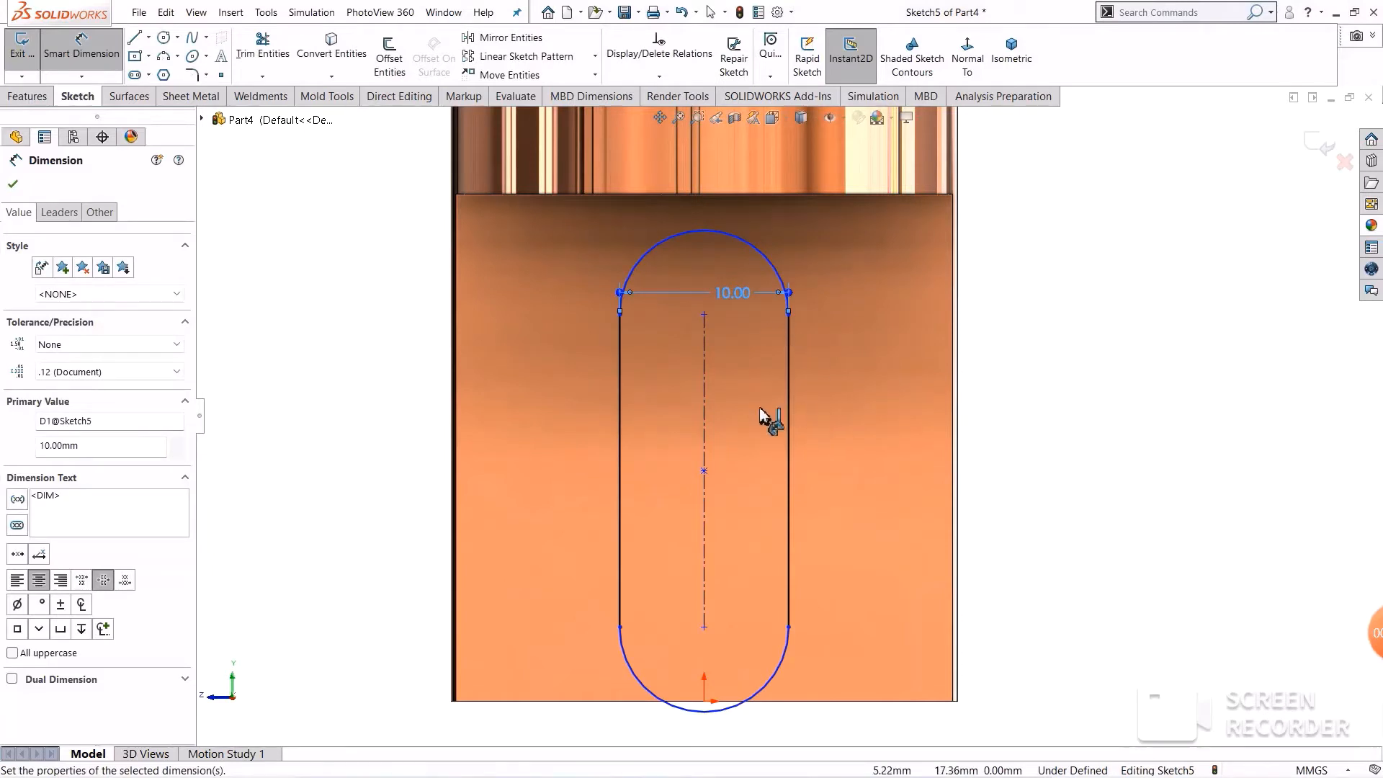
Step: Dimension the slot's centreline length at 12 mm
click(706, 425)
click(852, 430)
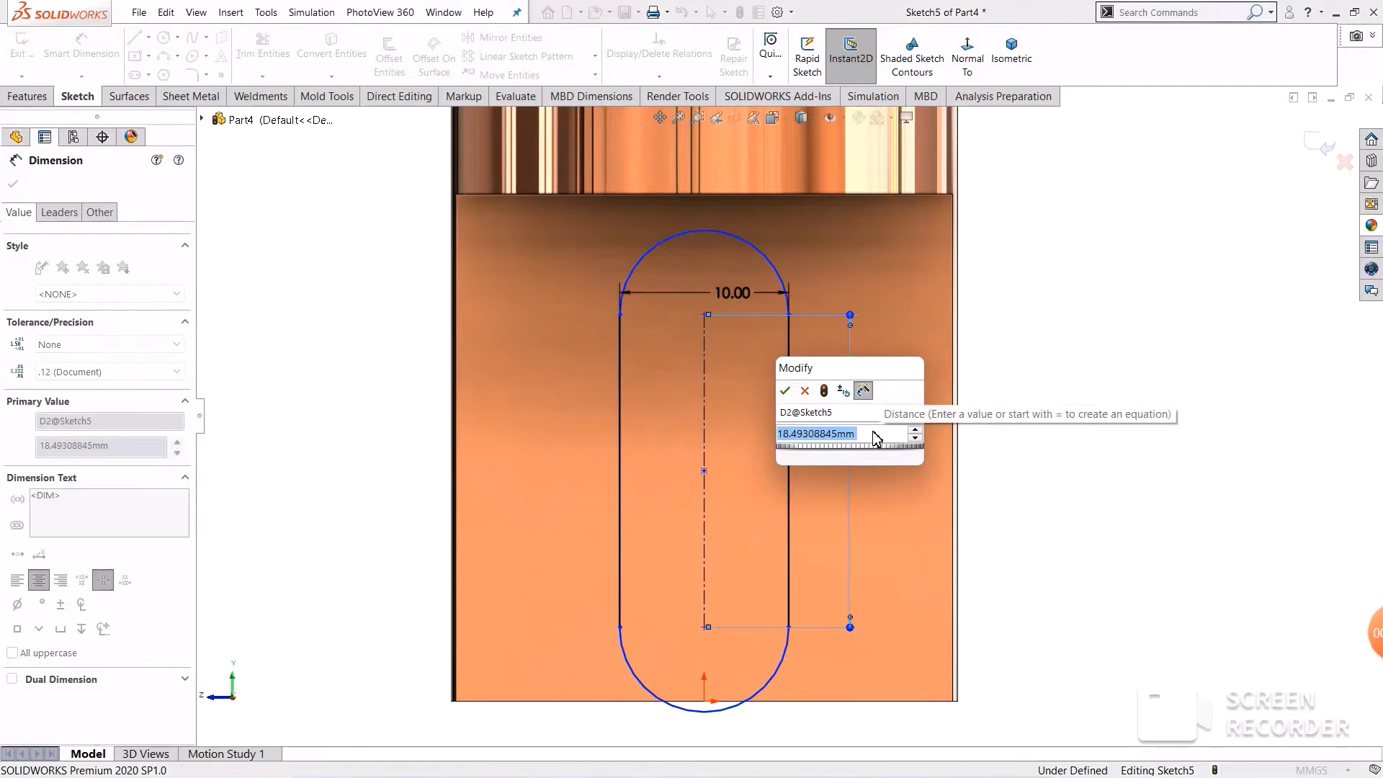
text(12)
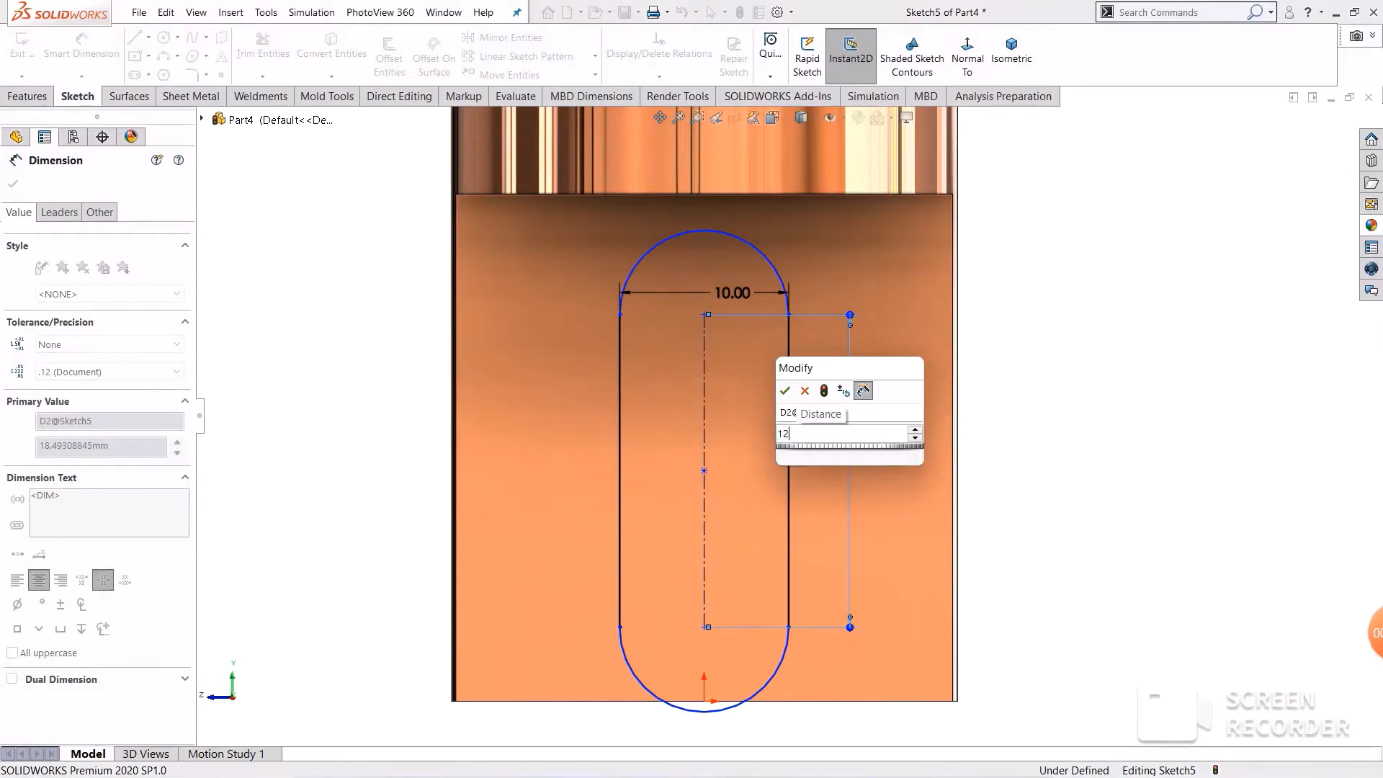
key(Return)
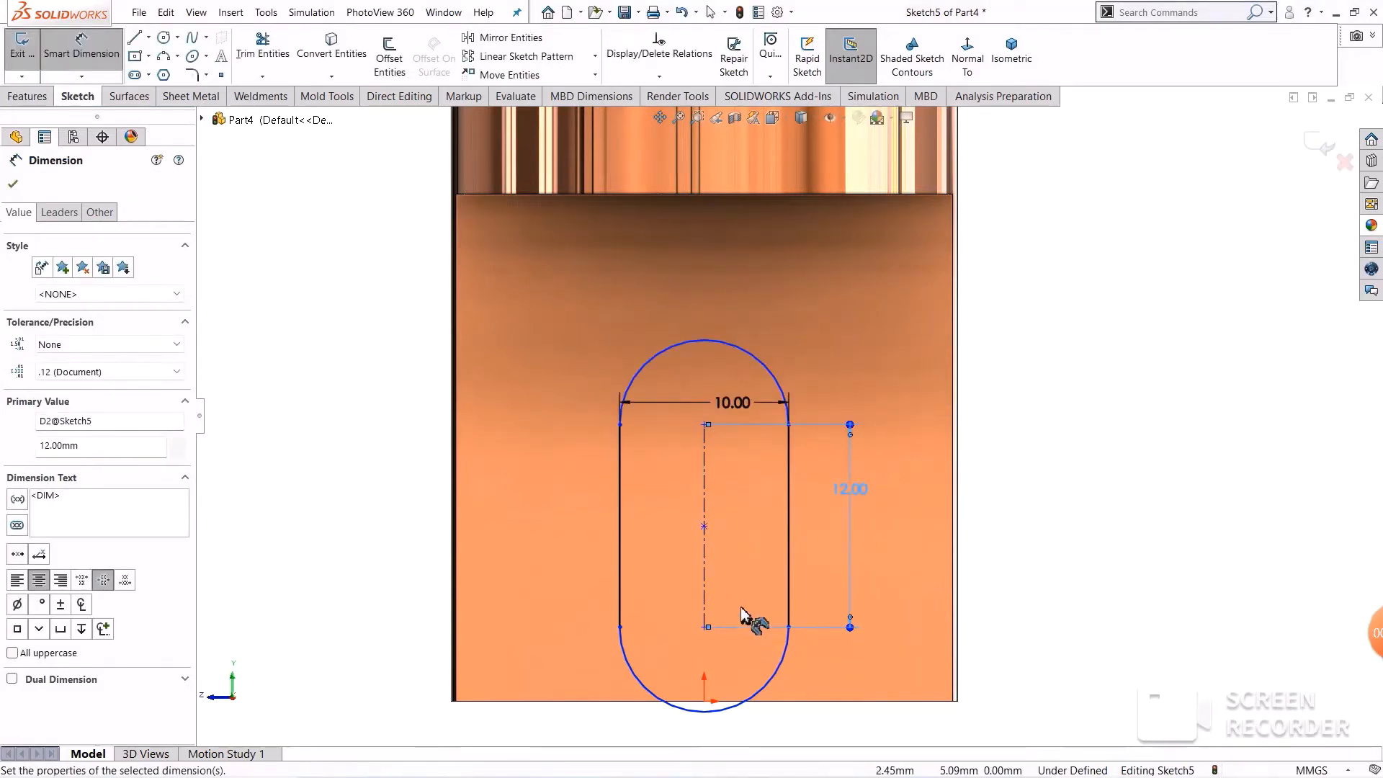
Step: Dimension the slot's centre point 15 mm above the tab's bottom edge and exit the sketch
click(706, 527)
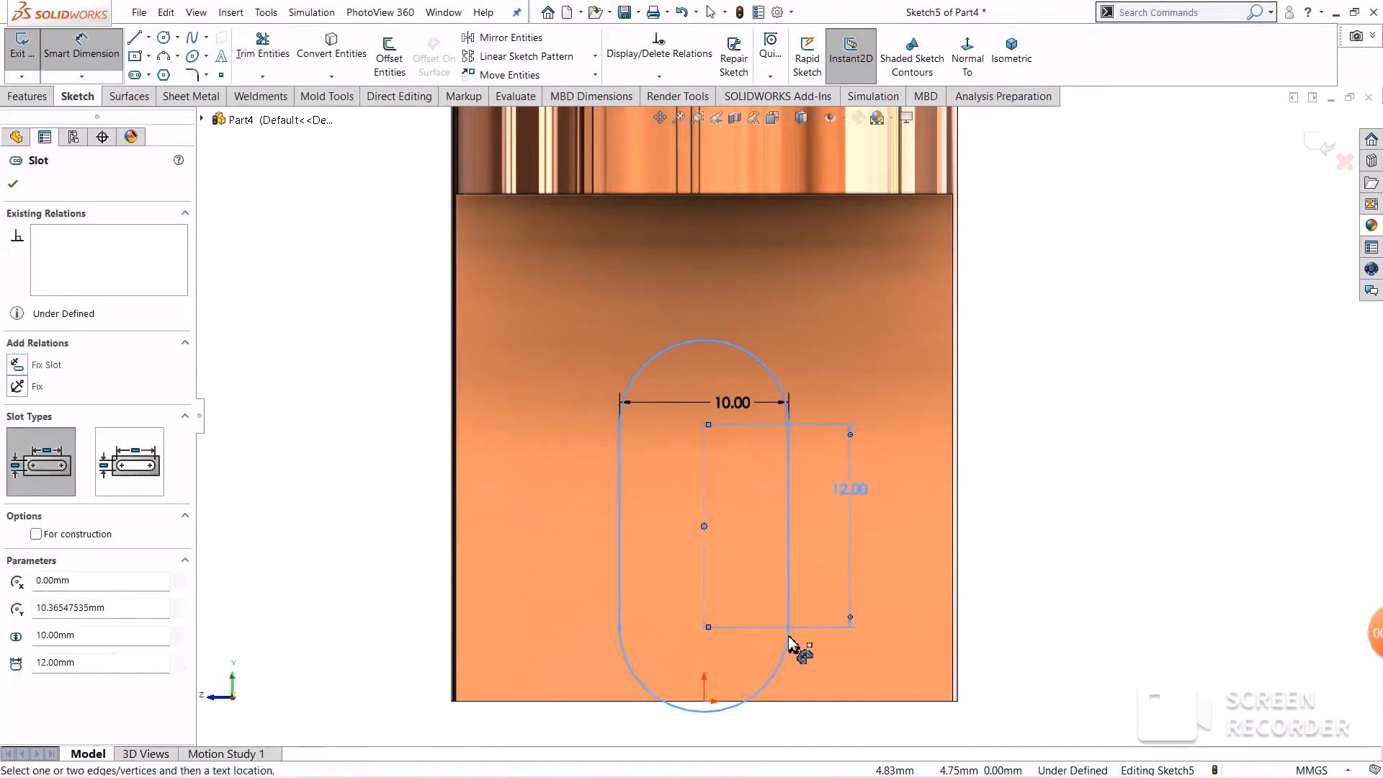
click(794, 700)
click(891, 604)
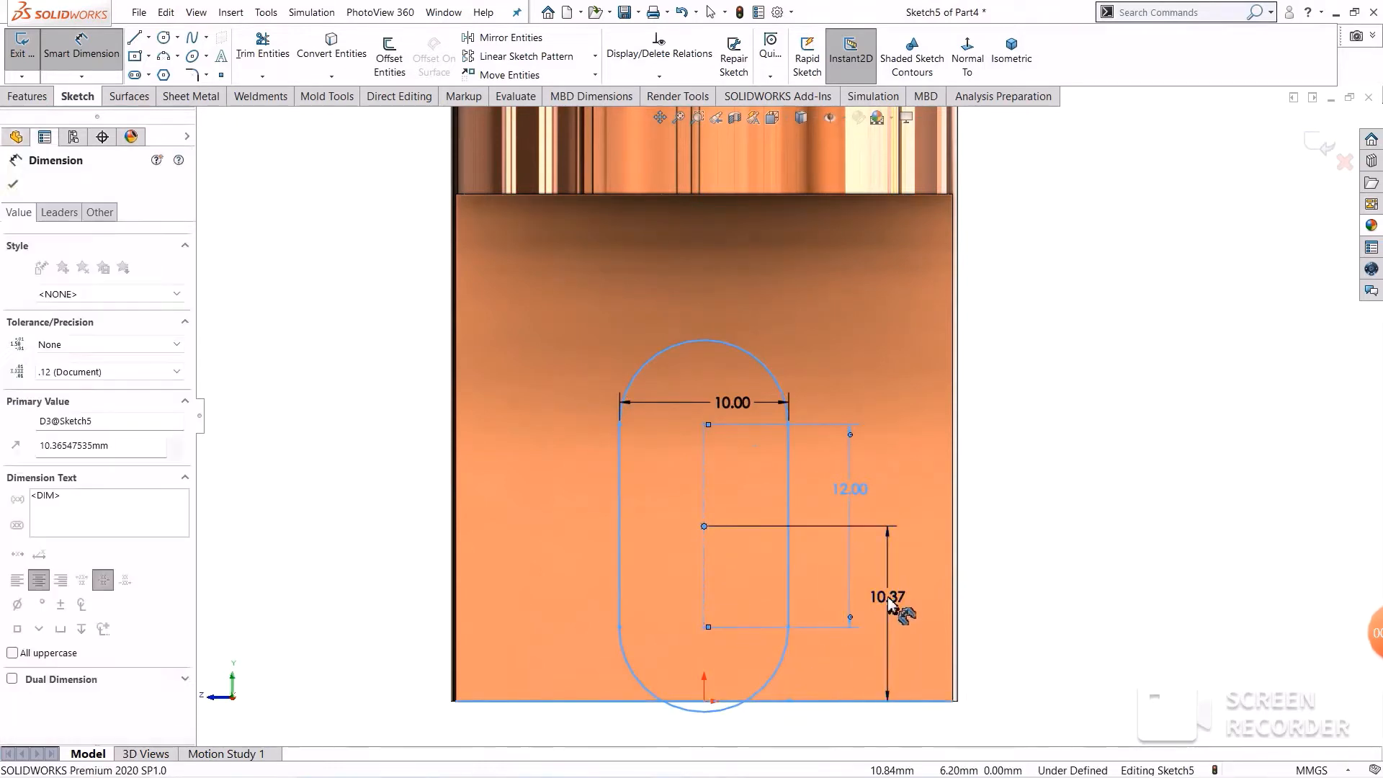
text(15)
key(Return)
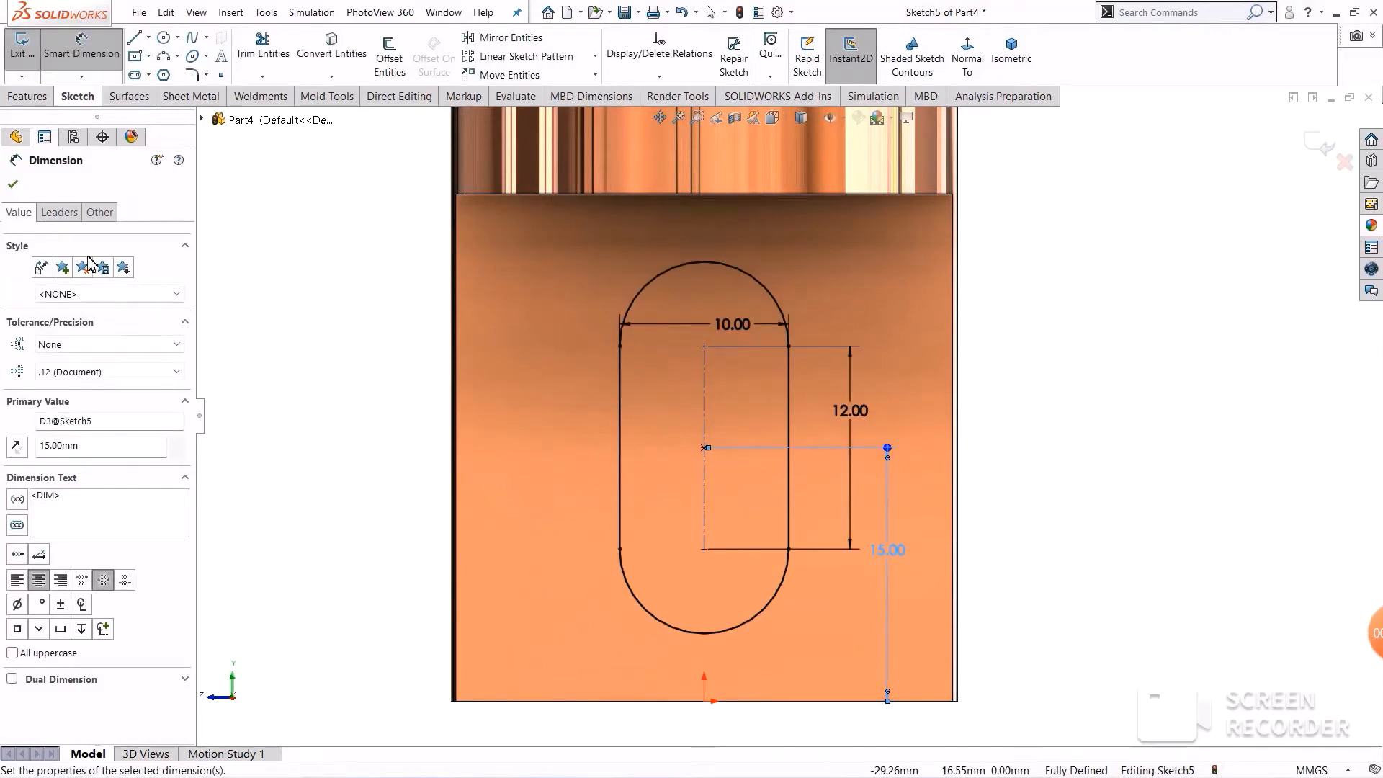
click(14, 185)
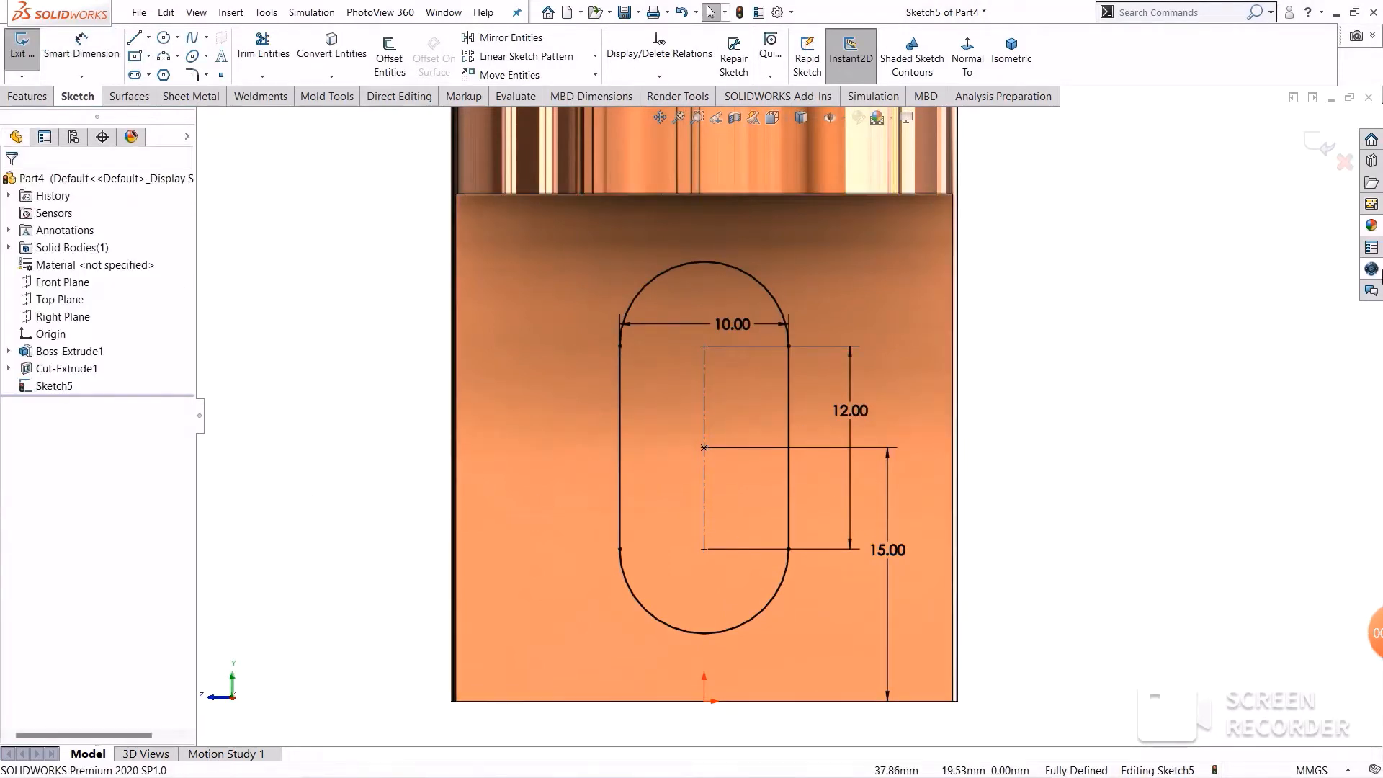
click(1326, 150)
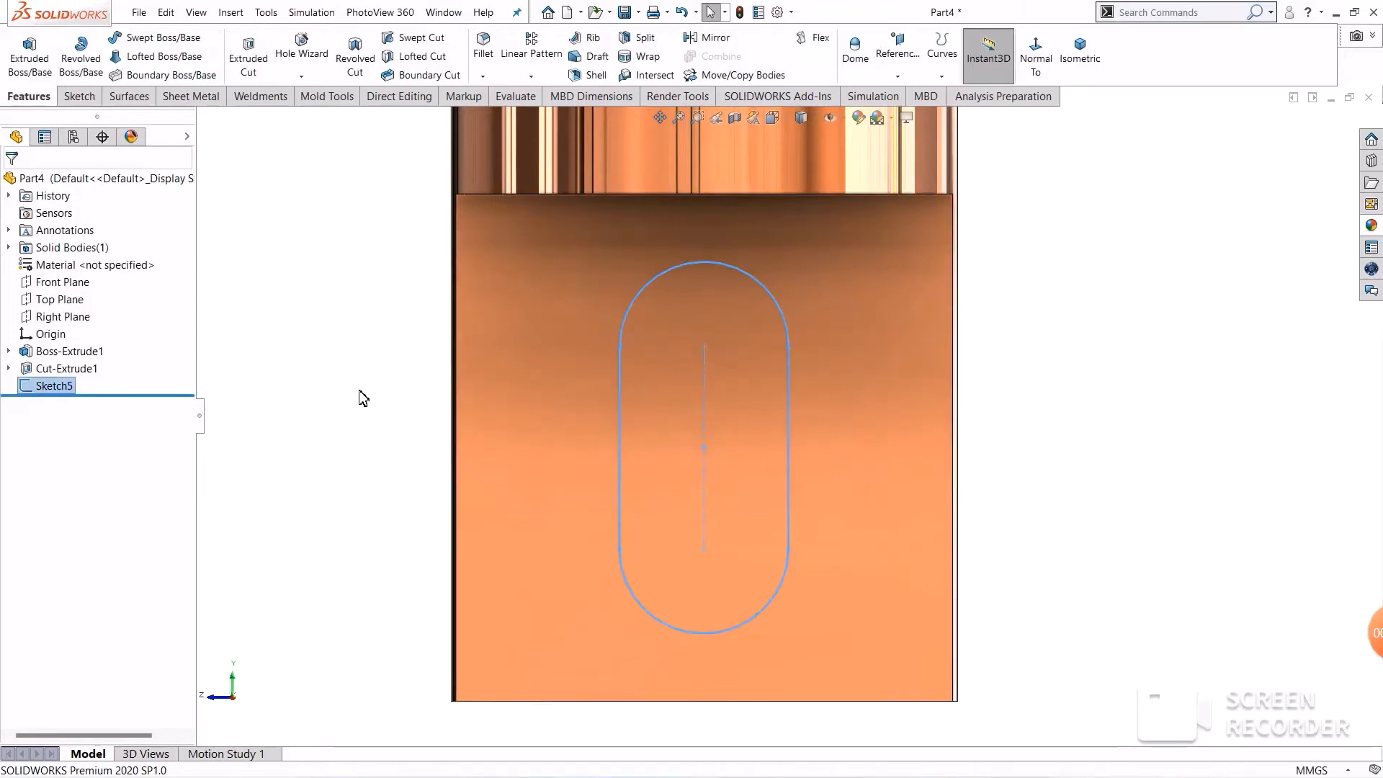
Step: Cut-extrude the slot sketch through the tab with the Through All end condition
click(252, 56)
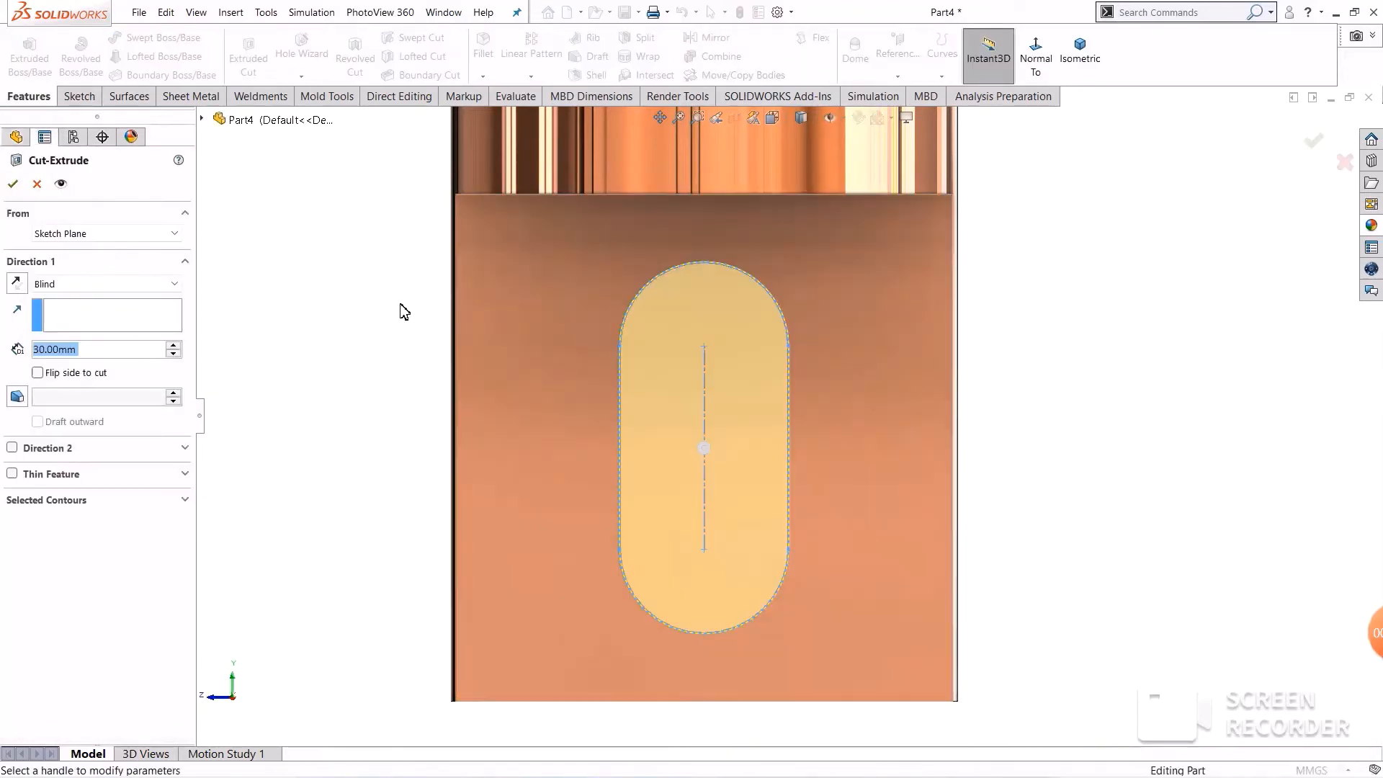
click(93, 287)
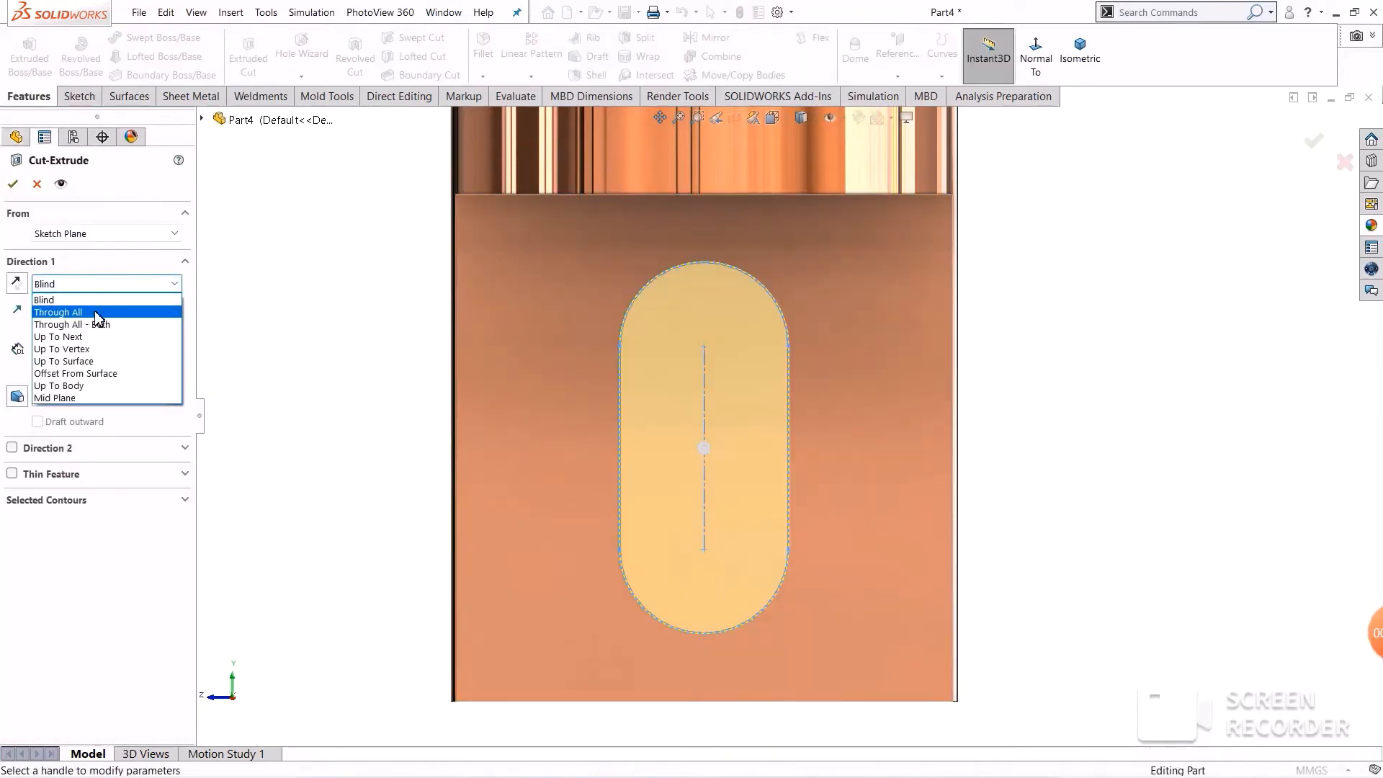
click(96, 311)
click(14, 185)
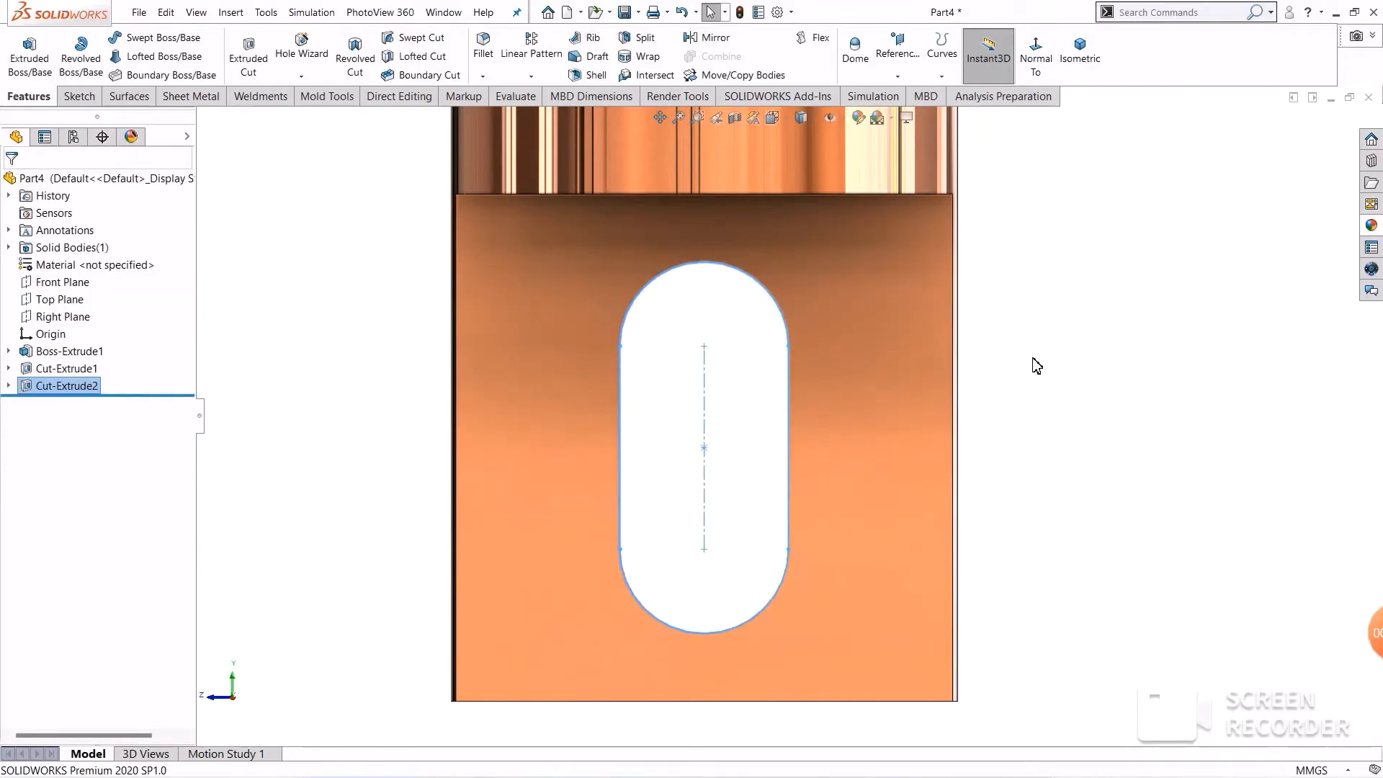
Step: Round the tab's bottom end with a 15 mm radius fillet
middle_drag(1038, 365, 1044, 447)
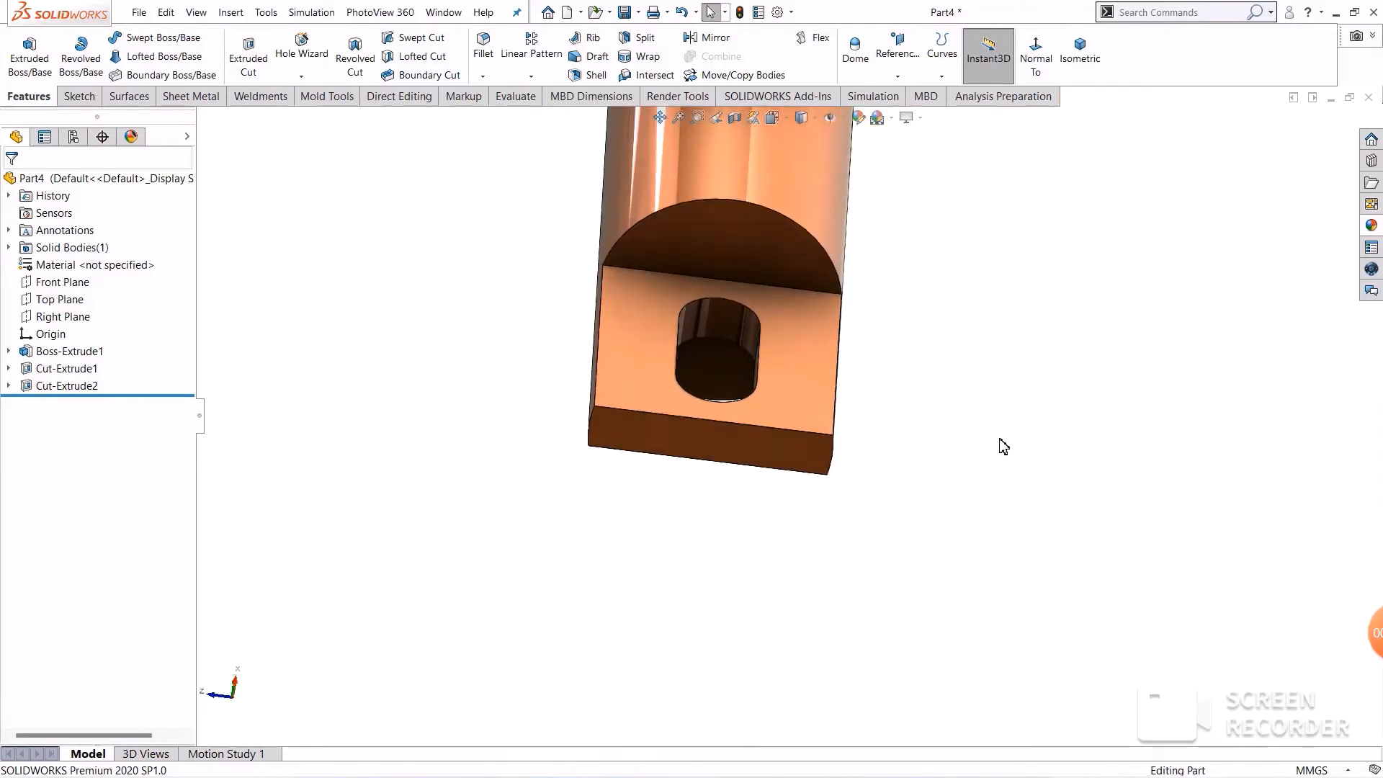
click(484, 57)
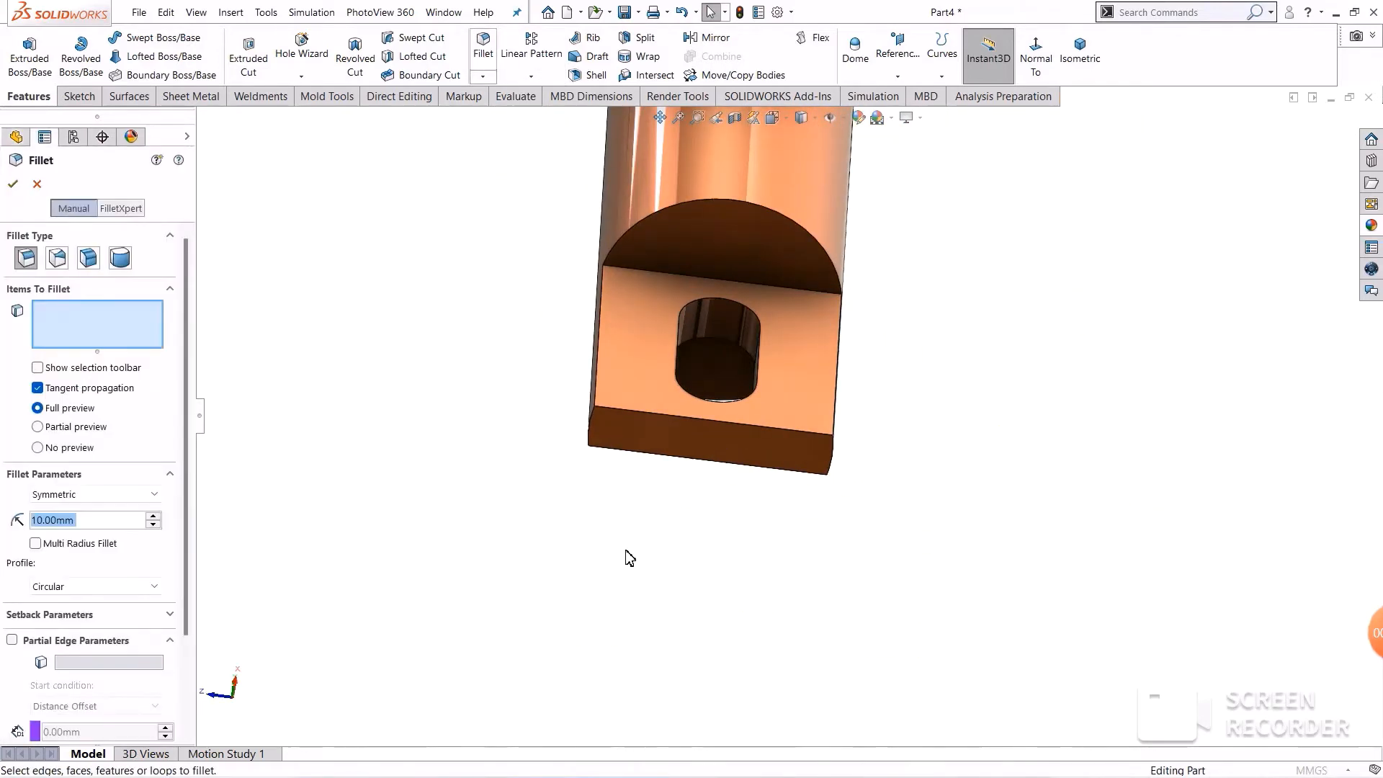
click(593, 415)
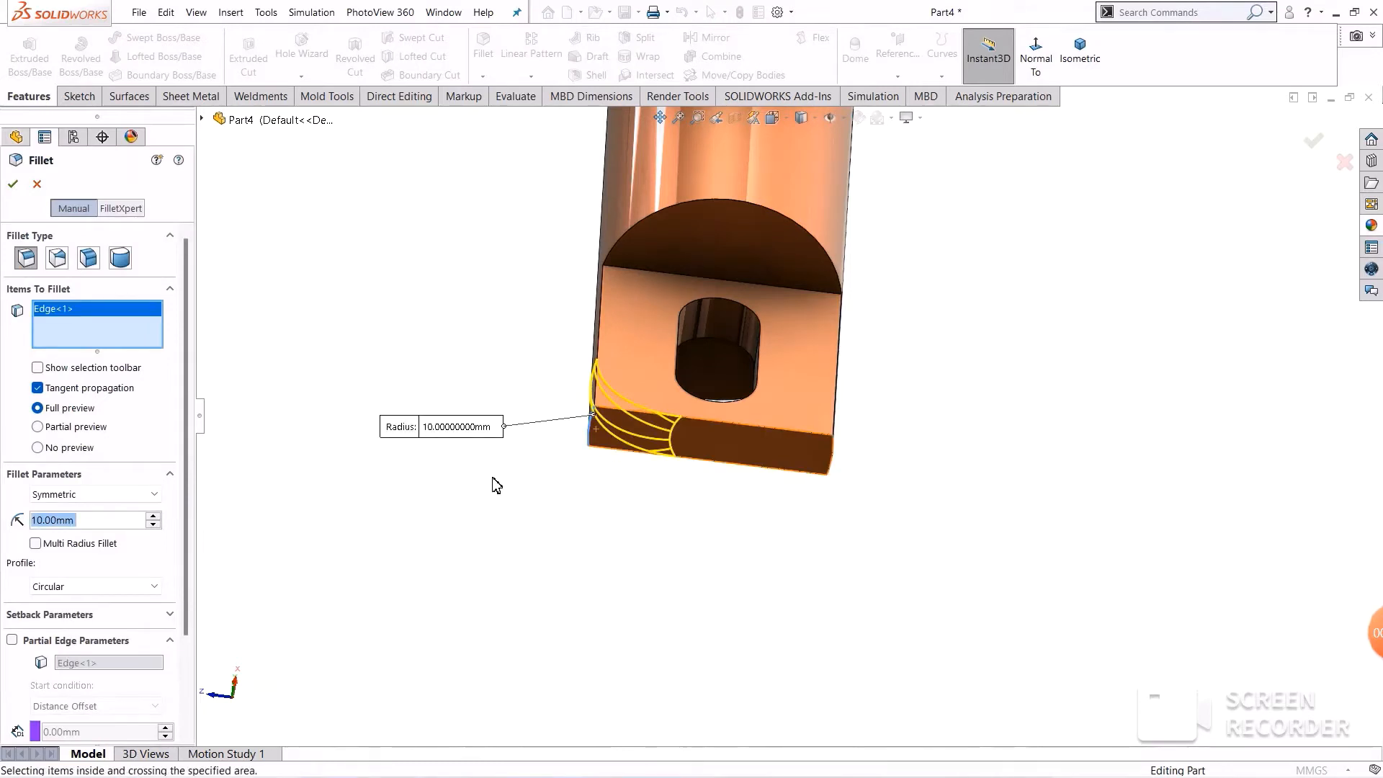
text(15)
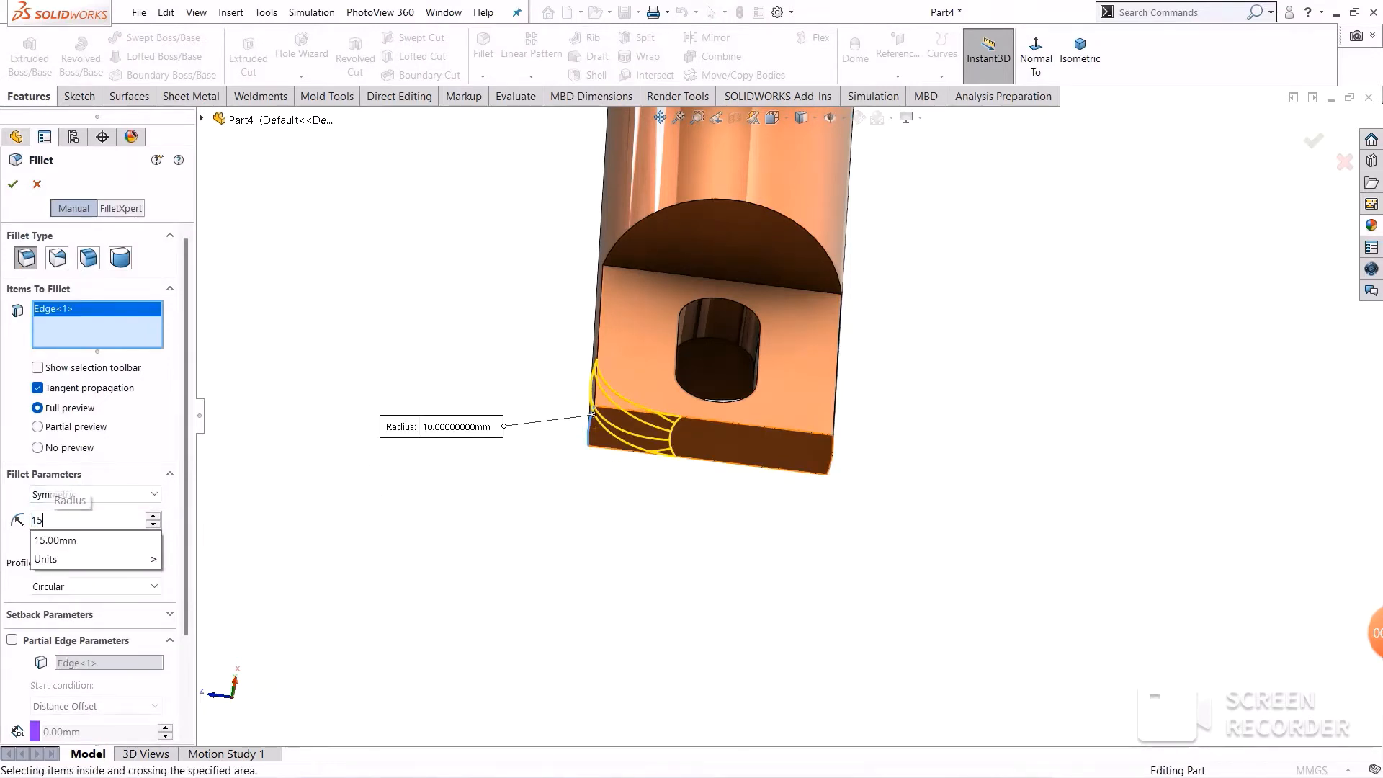
key(Return)
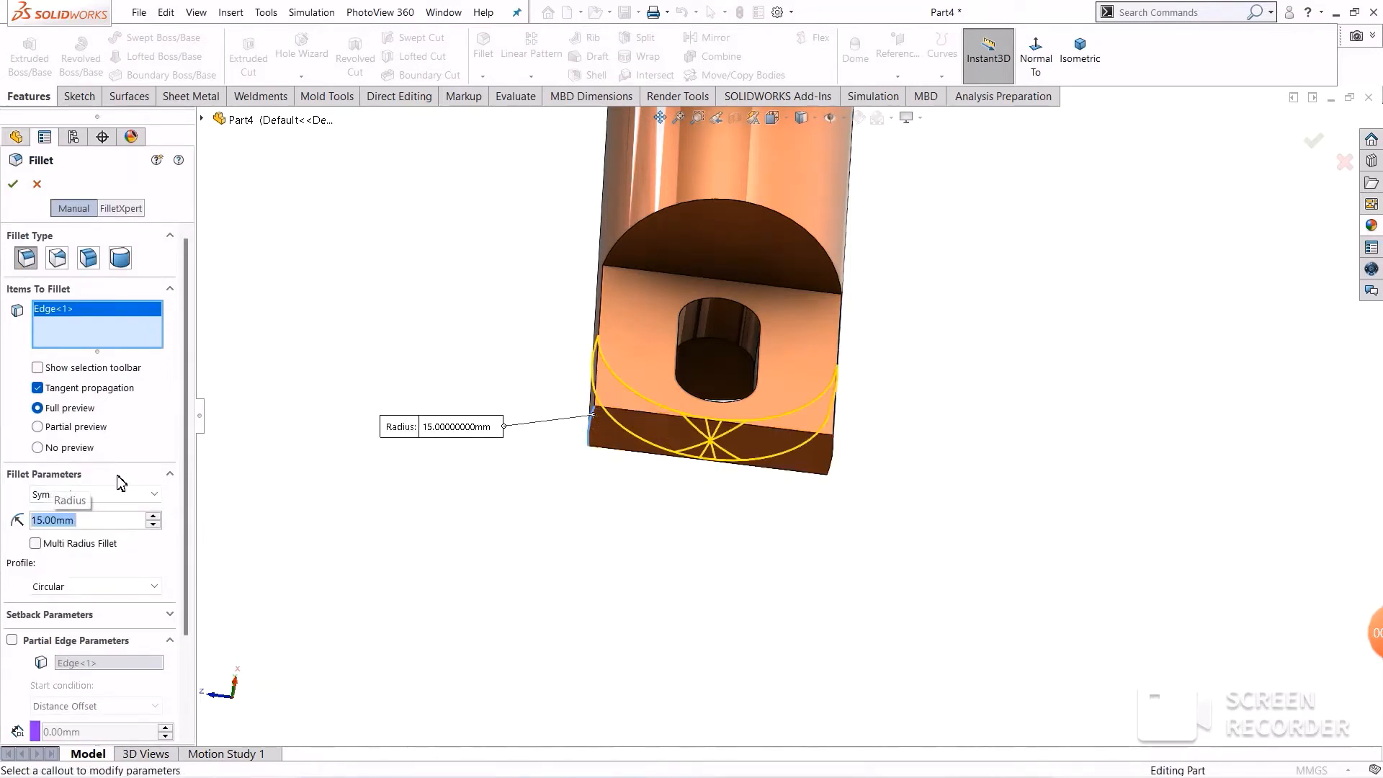
click(10, 186)
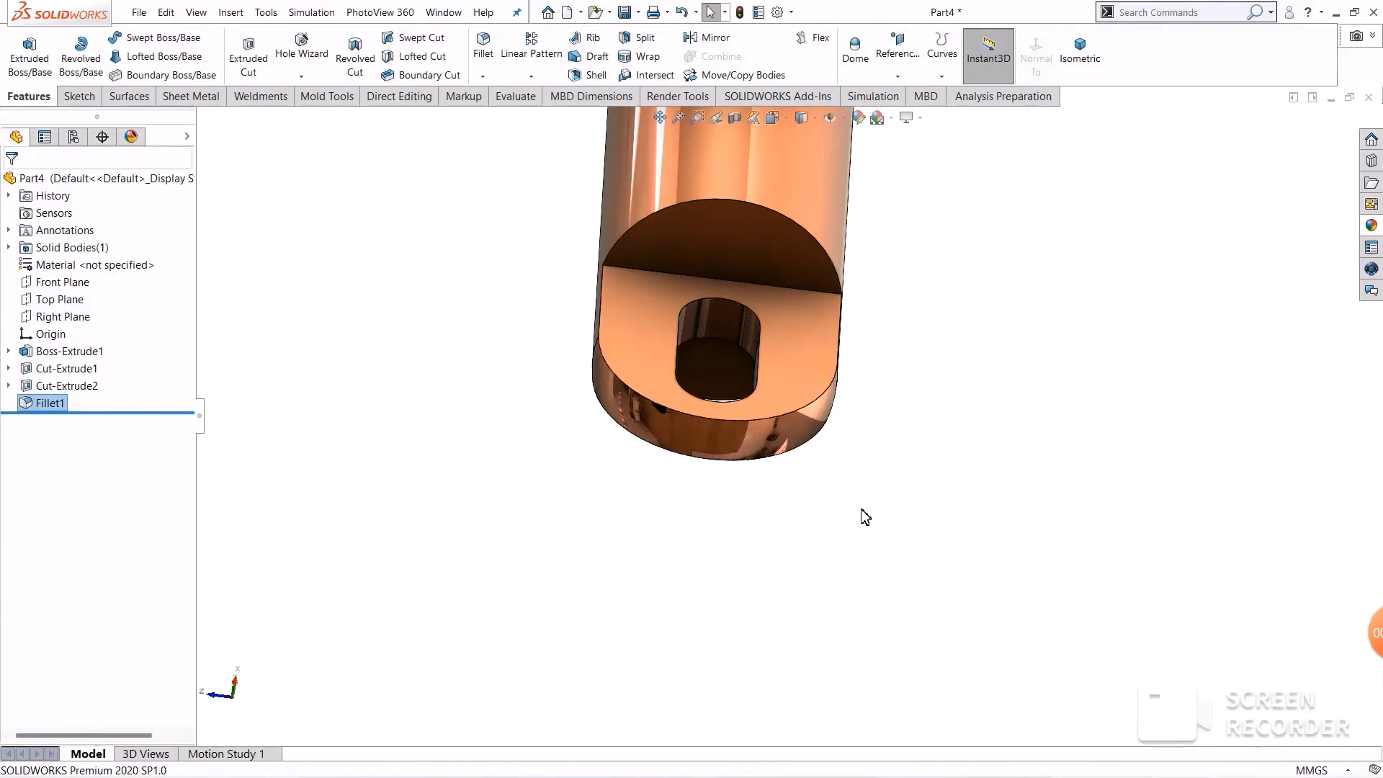
Step: Set up a 2 mm fillet on one side's outer tab edge, curved shoulder rim and straight edge between tab and shoulder
middle_drag(862, 516, 885, 379)
middle_drag(840, 331, 861, 470)
scroll(551, 415, down, 2)
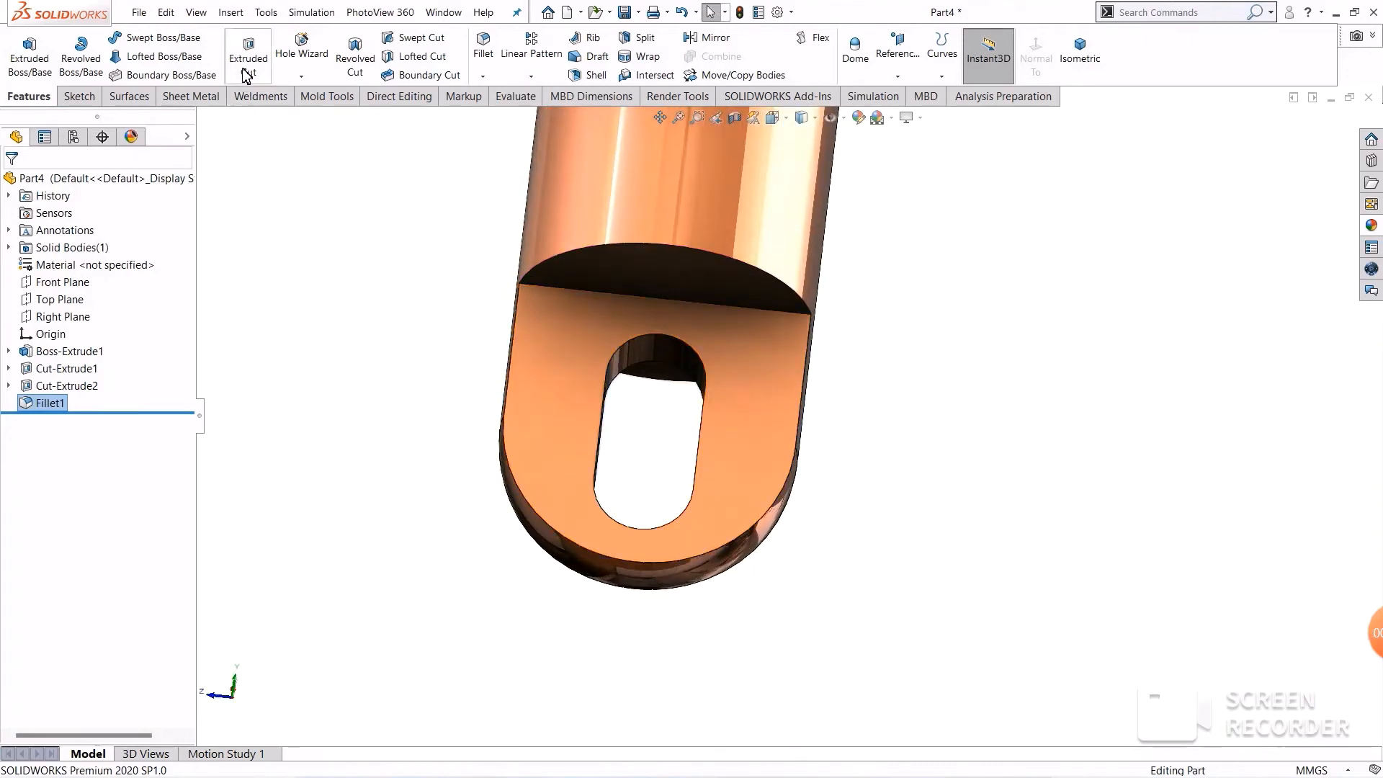
click(482, 39)
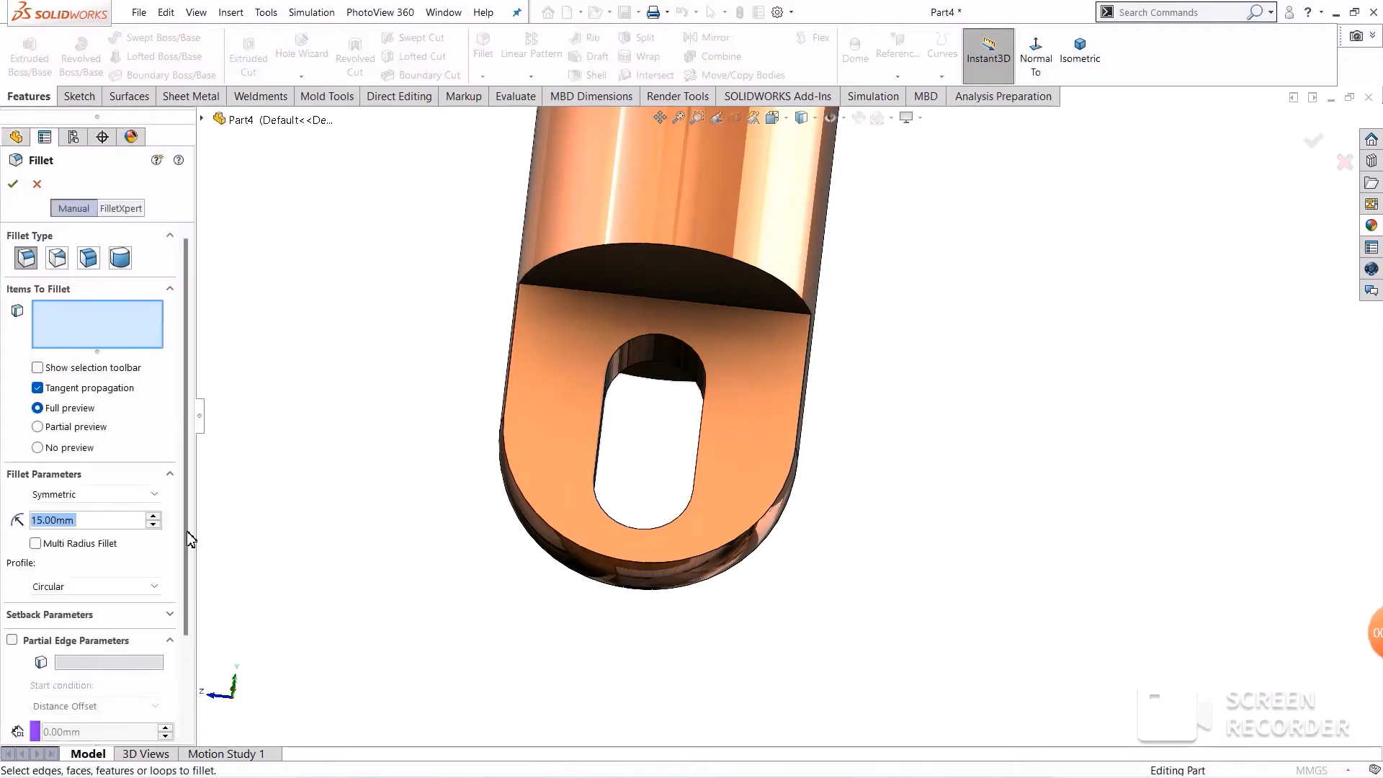
click(508, 371)
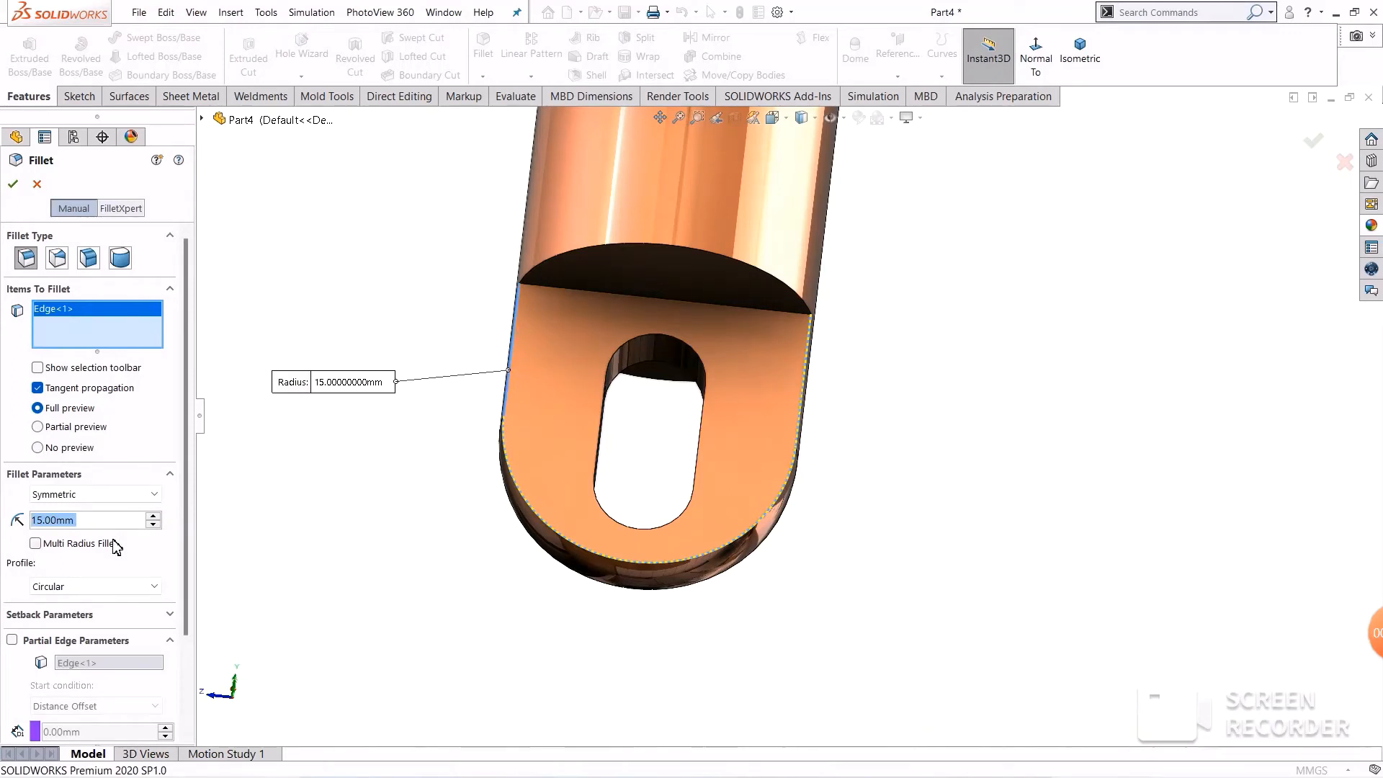
text(2)
key(Return)
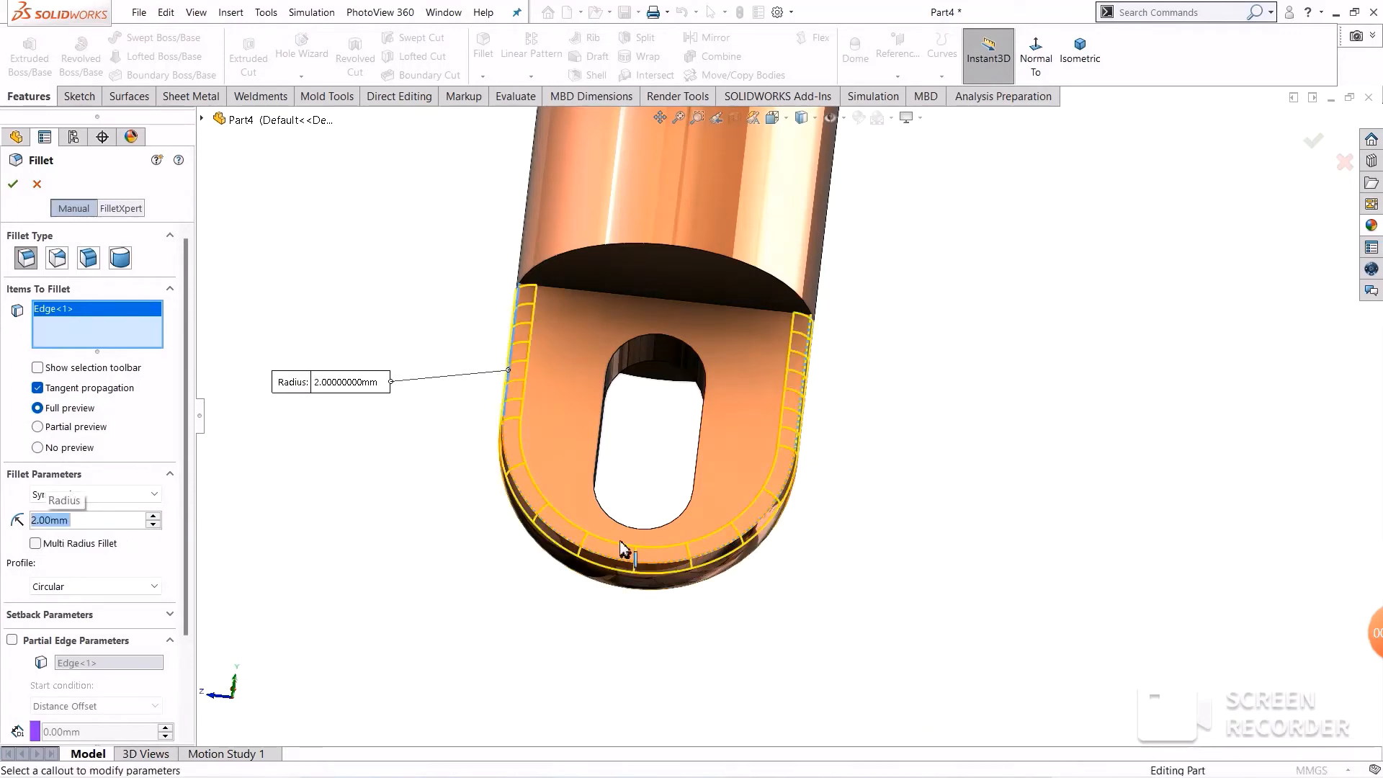
click(751, 265)
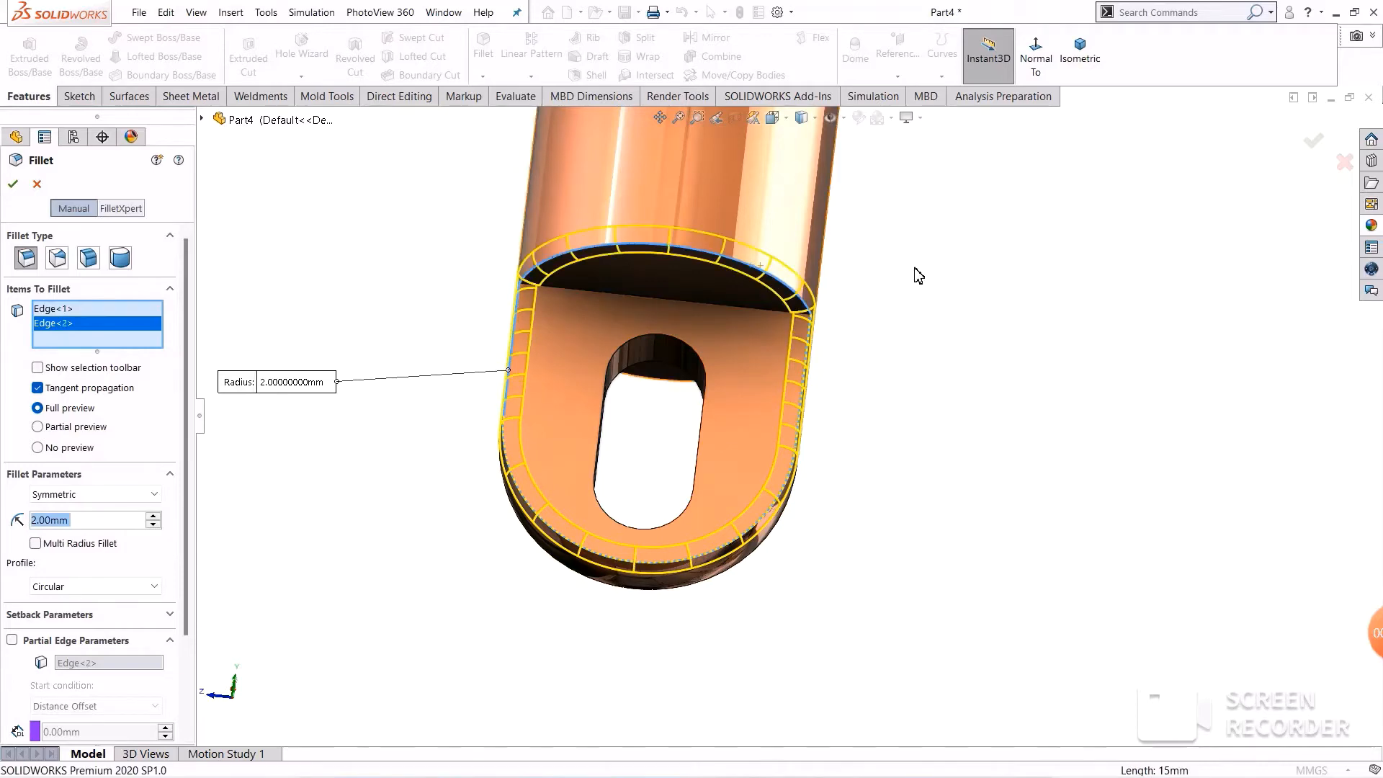
middle_drag(914, 271, 787, 302)
click(774, 312)
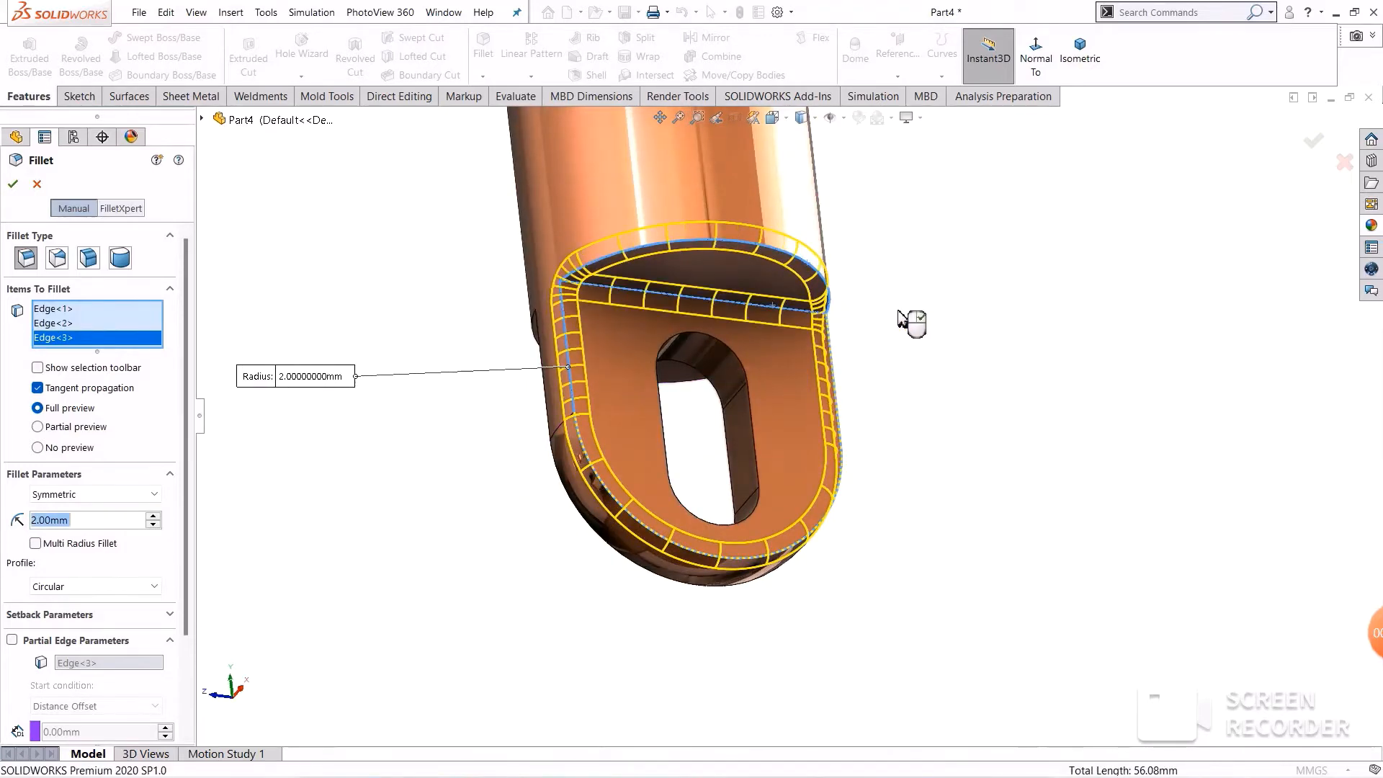
Step: Add the matching tab and shoulder edges on the opposite side to the 2 mm fillet and apply it
middle_drag(910, 321, 1034, 256)
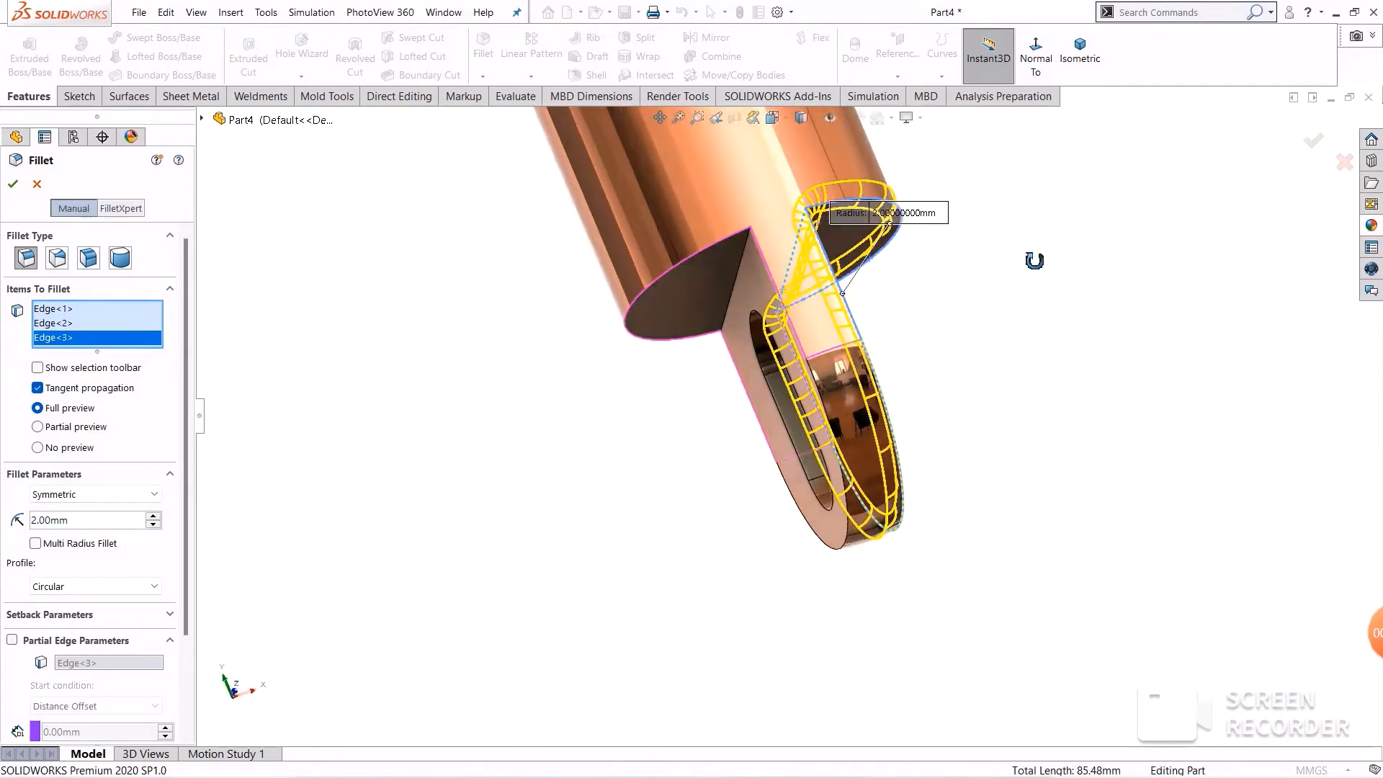
click(762, 253)
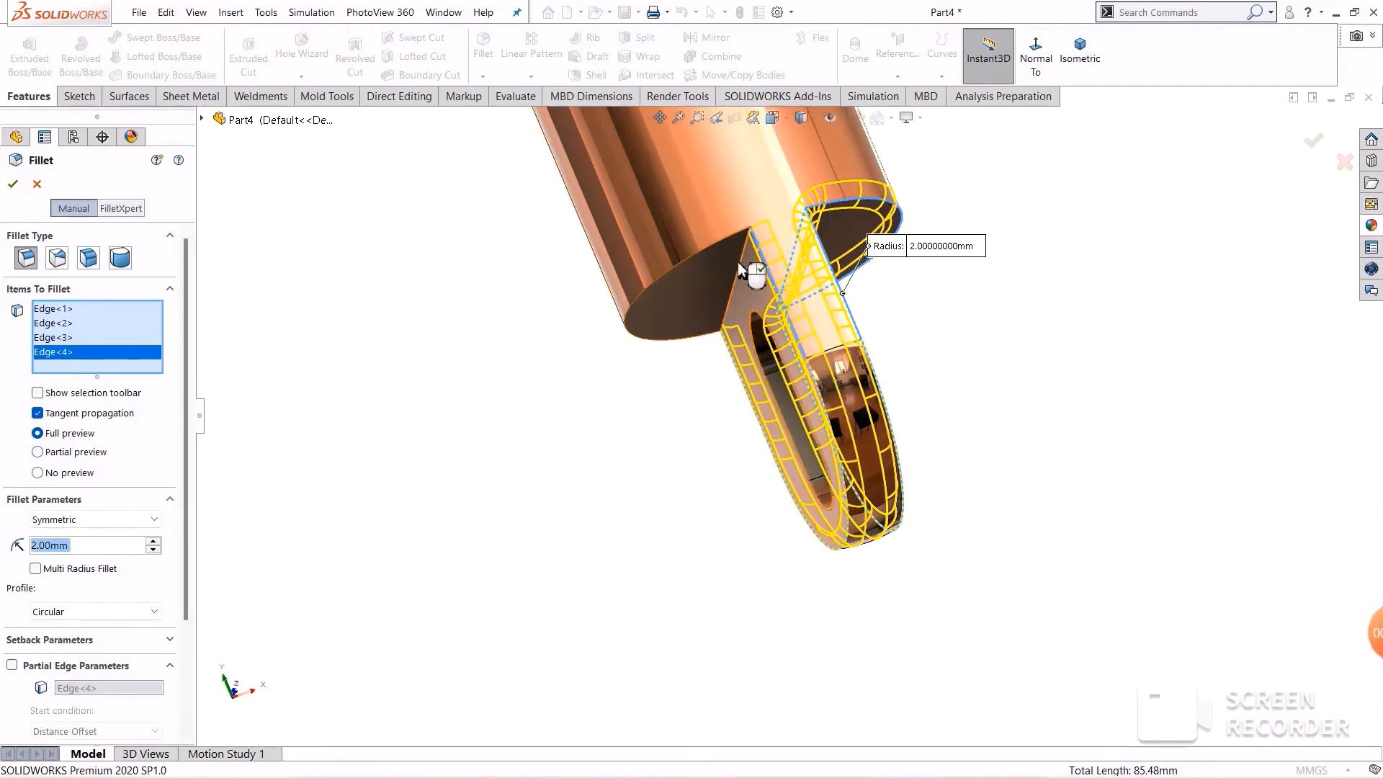
click(740, 266)
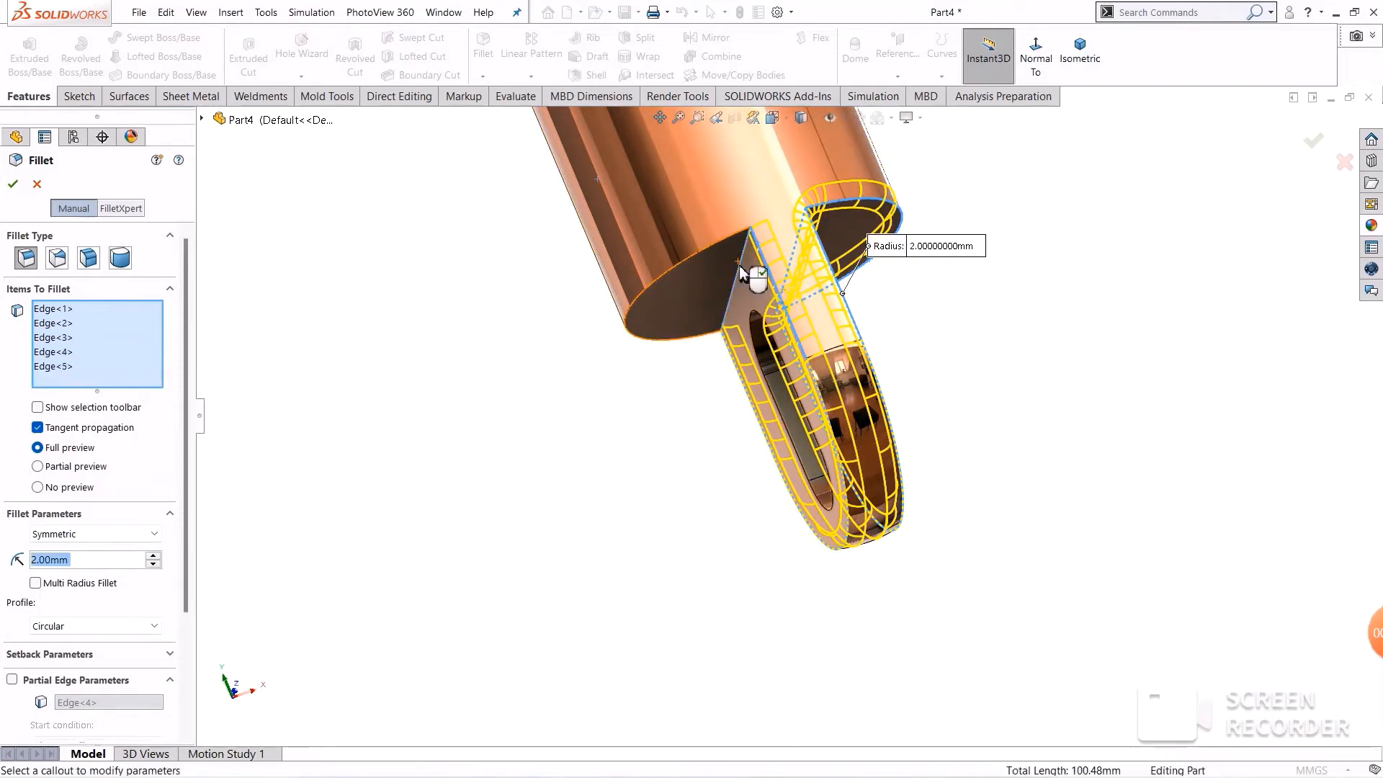
middle_drag(972, 306, 495, 282)
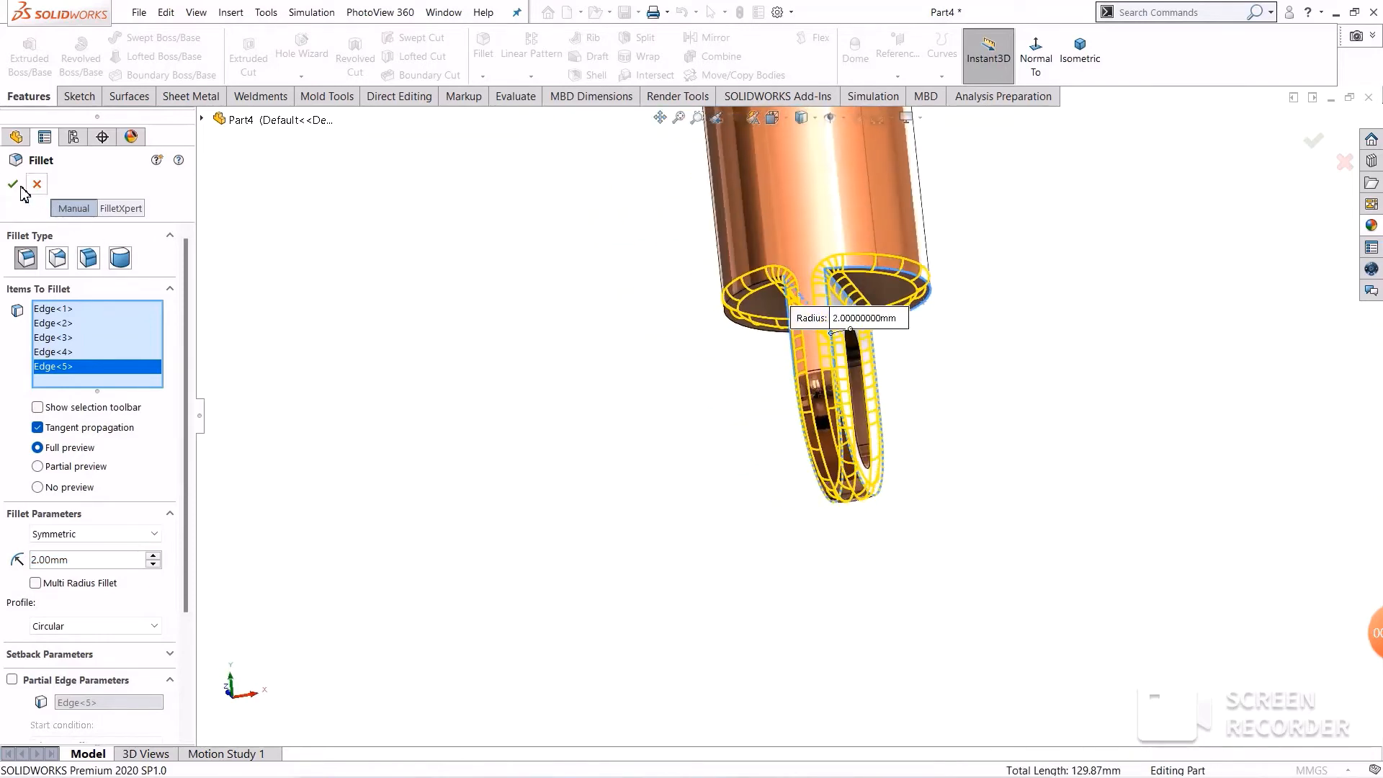
Step: Fillet the slot's edges on both faces of the tab with a 1.5 mm radius
mouse_move(608, 410)
middle_down()
mouse_move(454, 389)
mouse_move(505, 519)
mouse_move(571, 488)
middle_up()
click(676, 403)
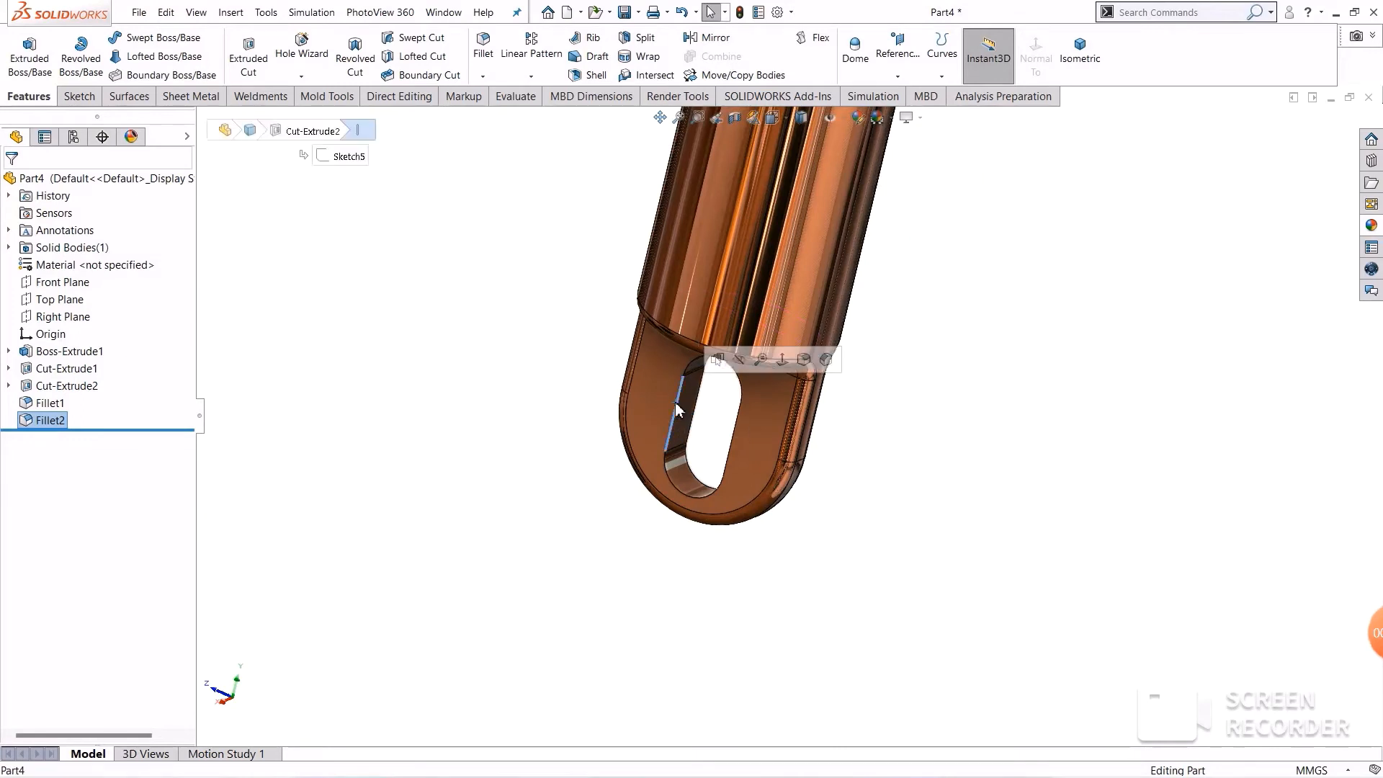
click(805, 360)
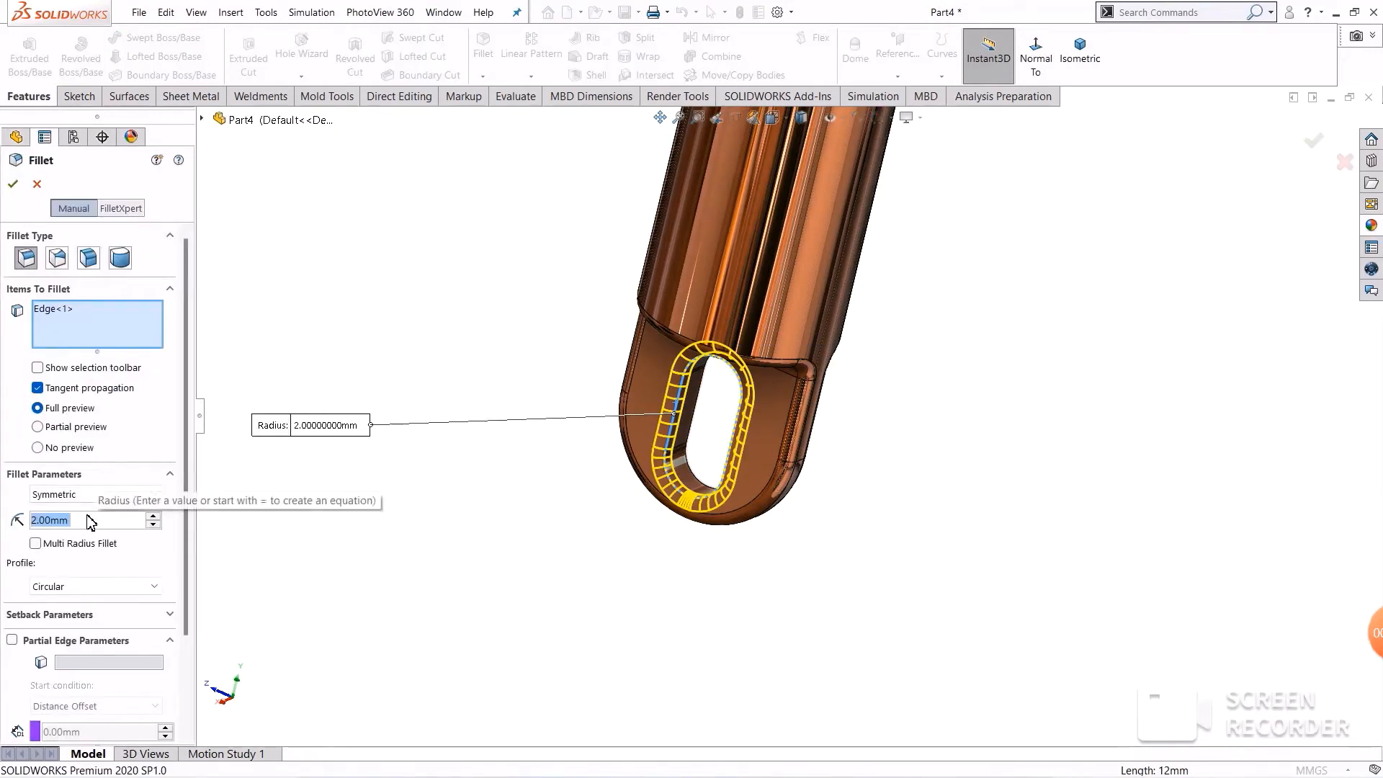
middle_drag(546, 562, 337, 552)
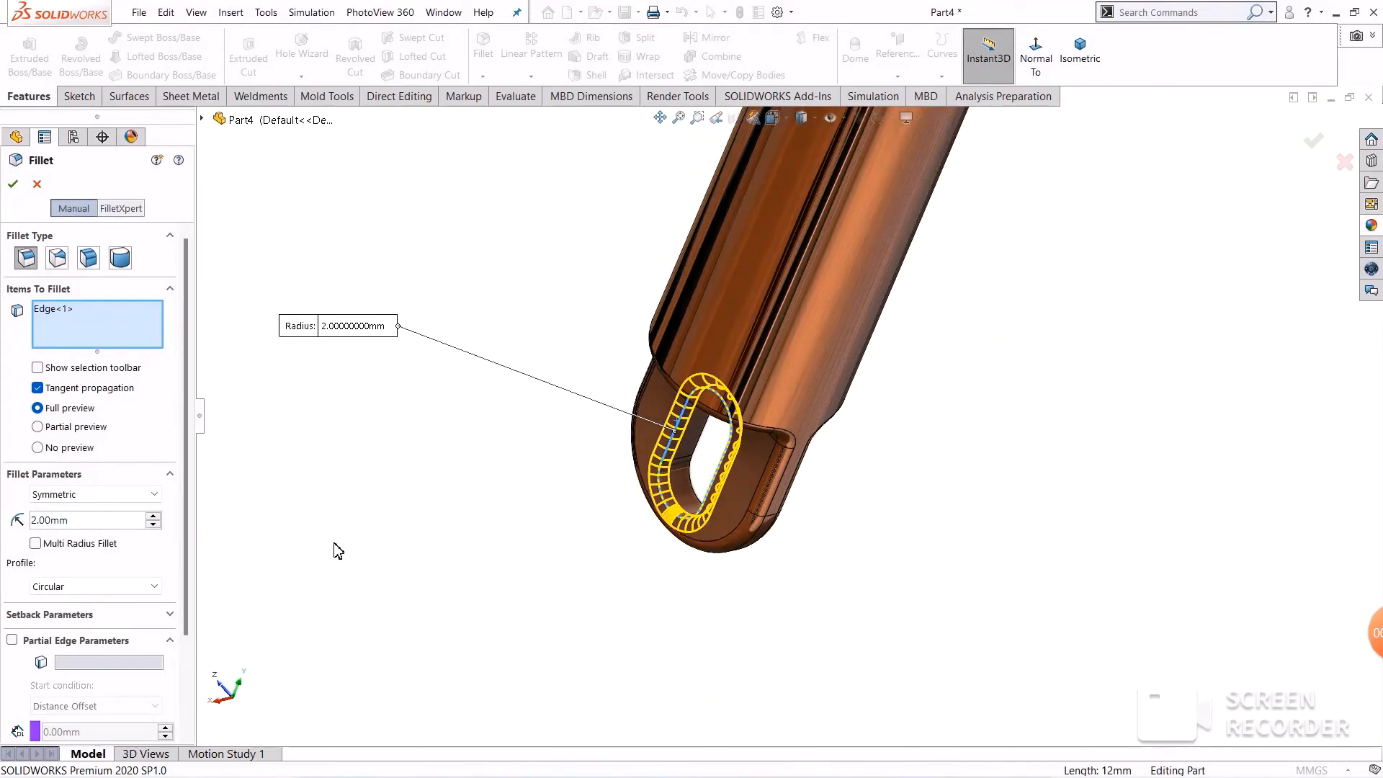
click(85, 522)
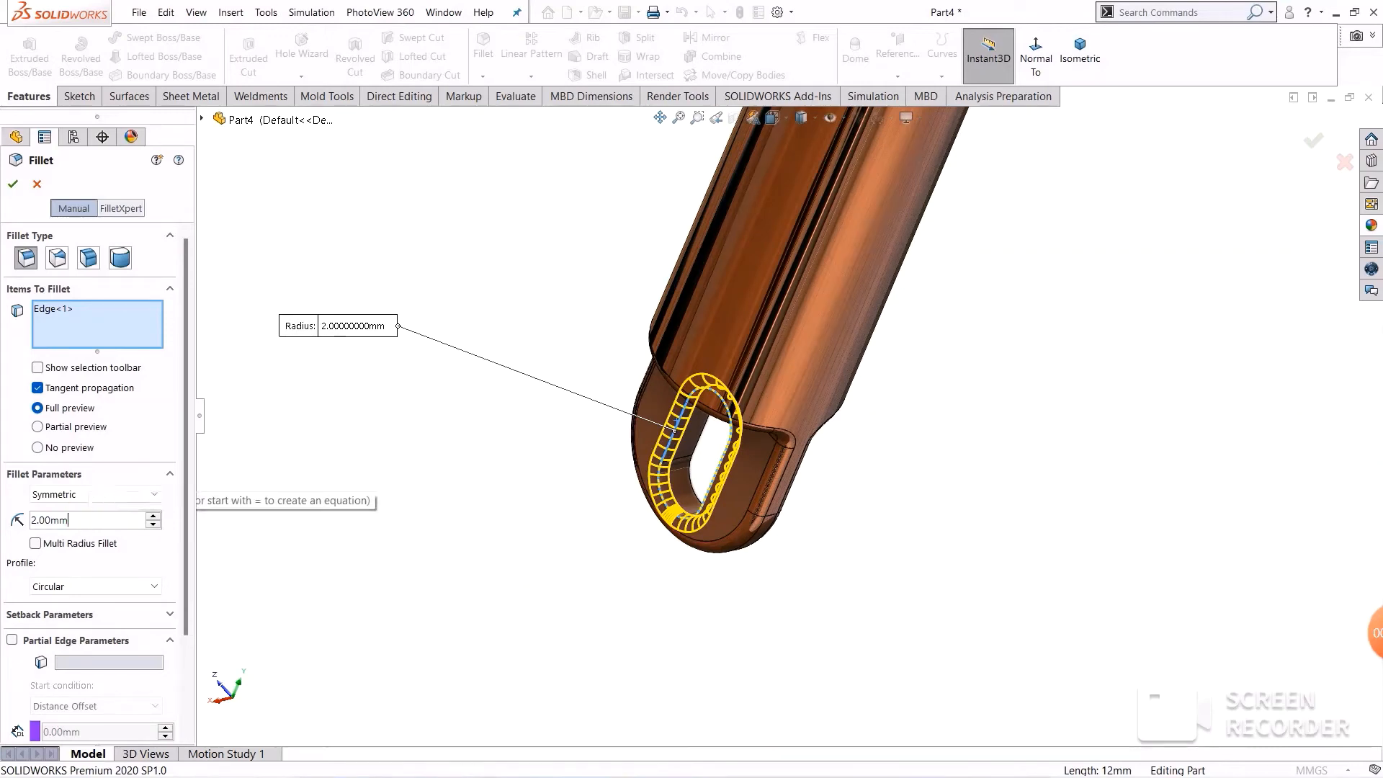
drag(80, 515, 27, 539)
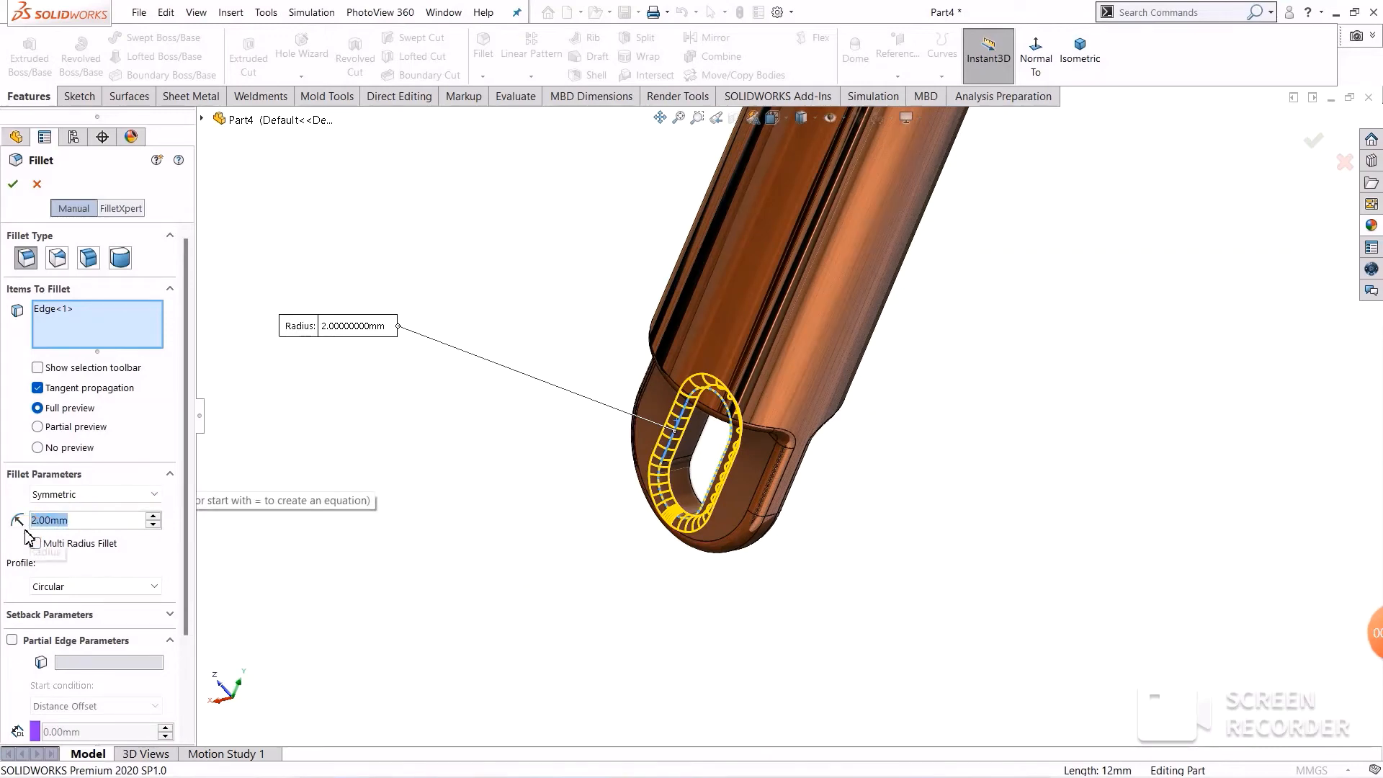
text(1.5)
key(Return)
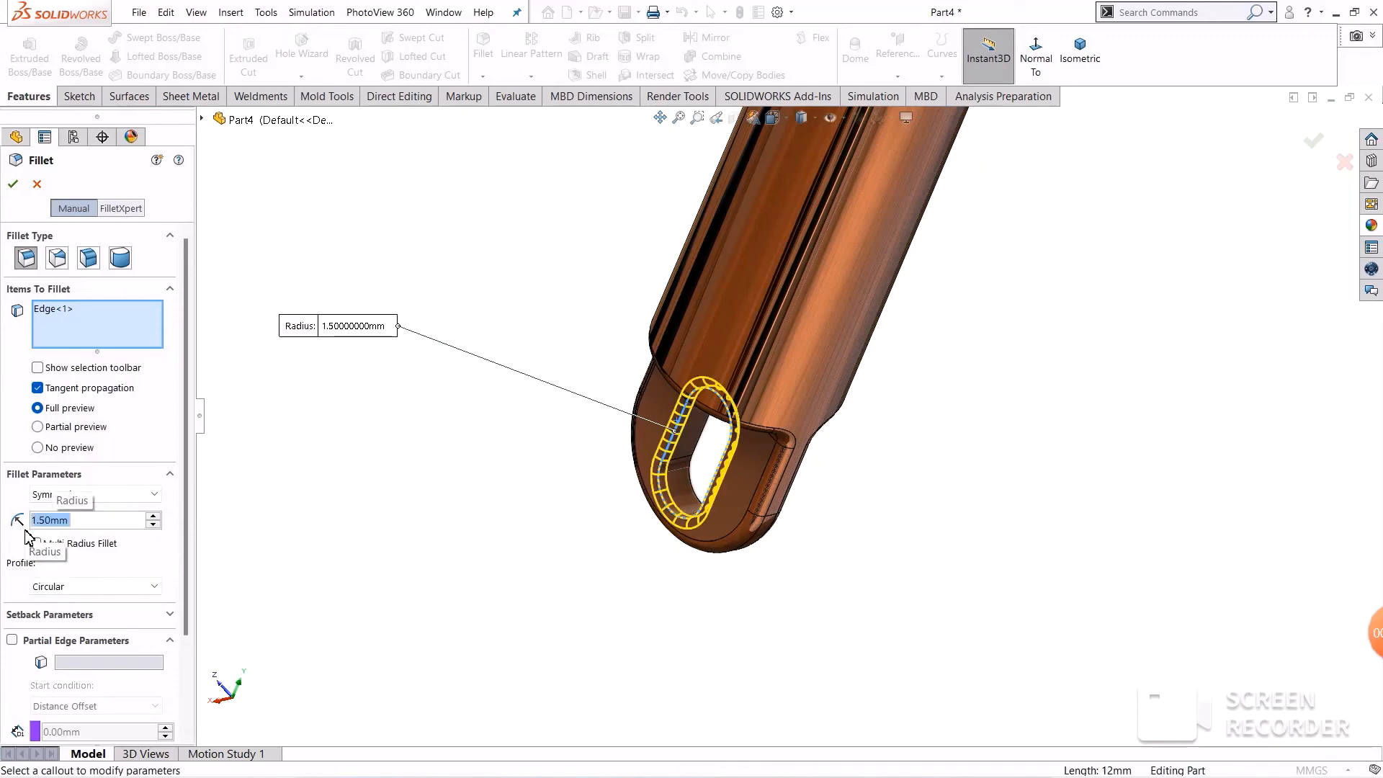
middle_drag(473, 512, 648, 558)
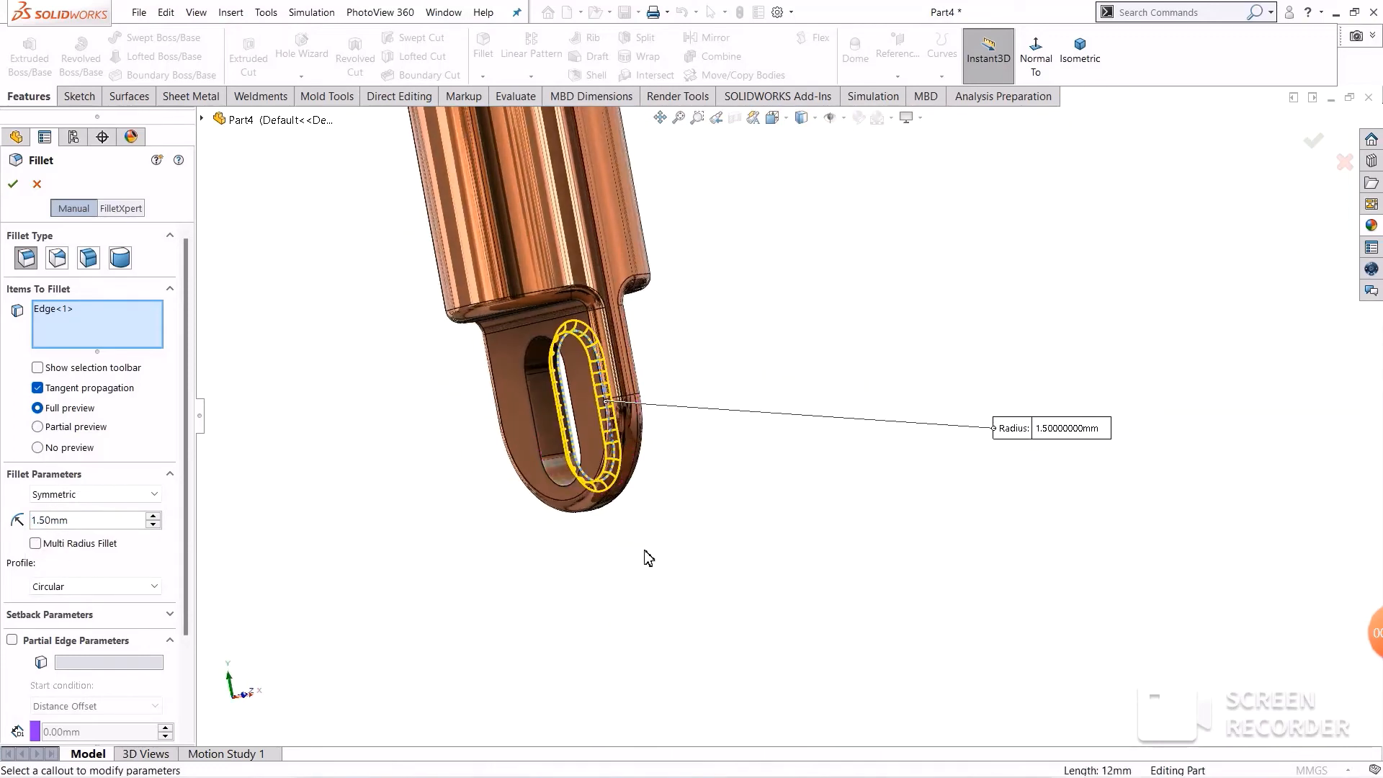
click(531, 394)
click(13, 183)
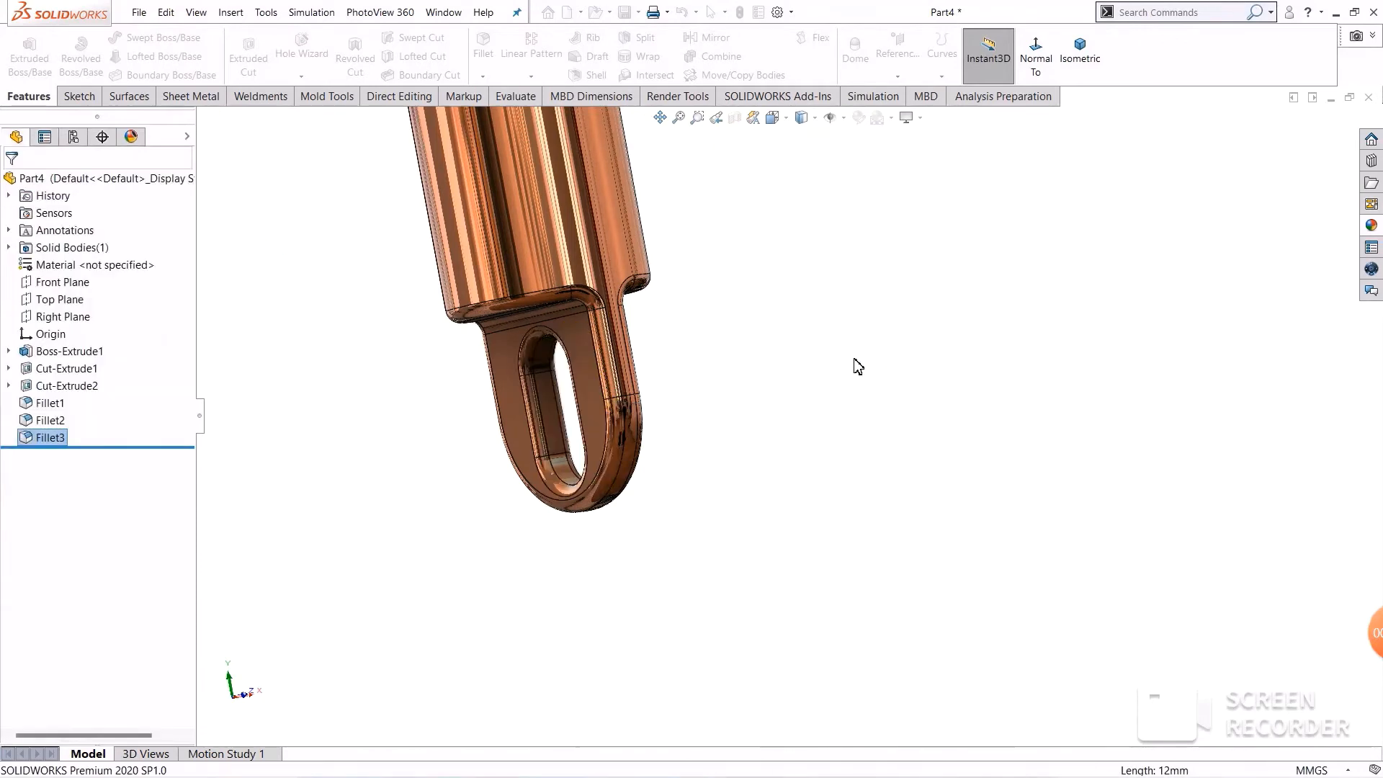
Step: Examine the filleted tab, its slot and the whole cylinder from several sides
middle_drag(805, 300, 721, 375)
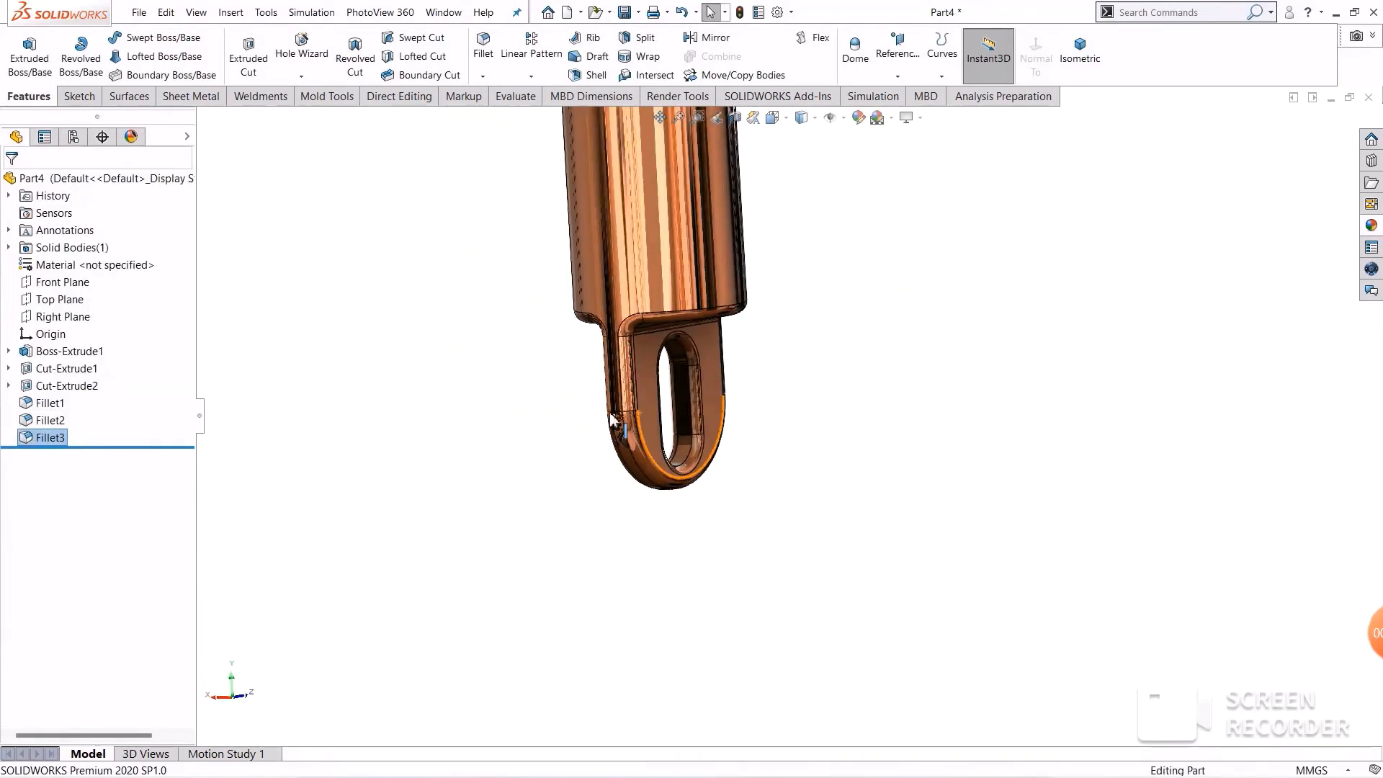
scroll(696, 383, down, 5)
middle_drag(607, 406, 519, 581)
scroll(546, 479, up, 3)
scroll(1009, 343, up, 3)
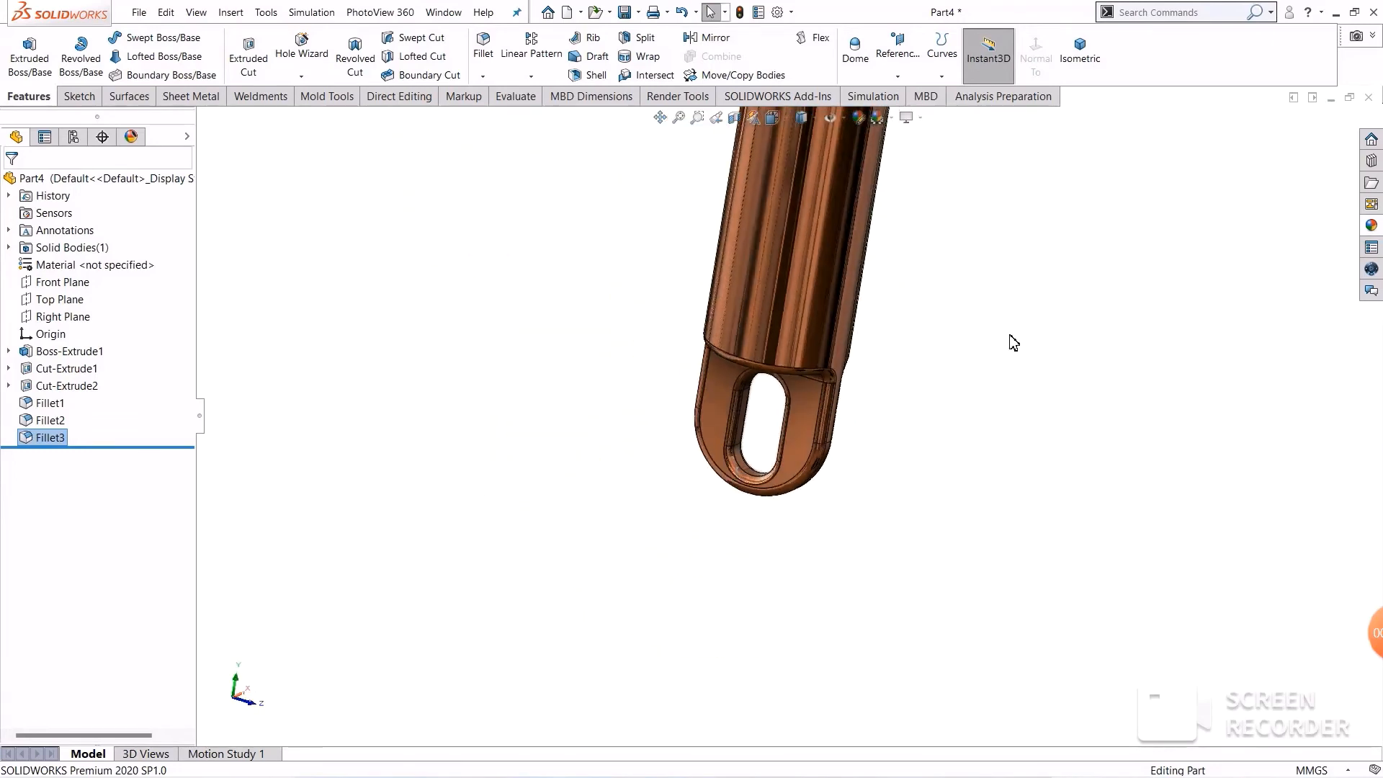
middle_drag(1009, 343, 973, 389)
scroll(871, 294, up, 2)
scroll(877, 328, down, 3)
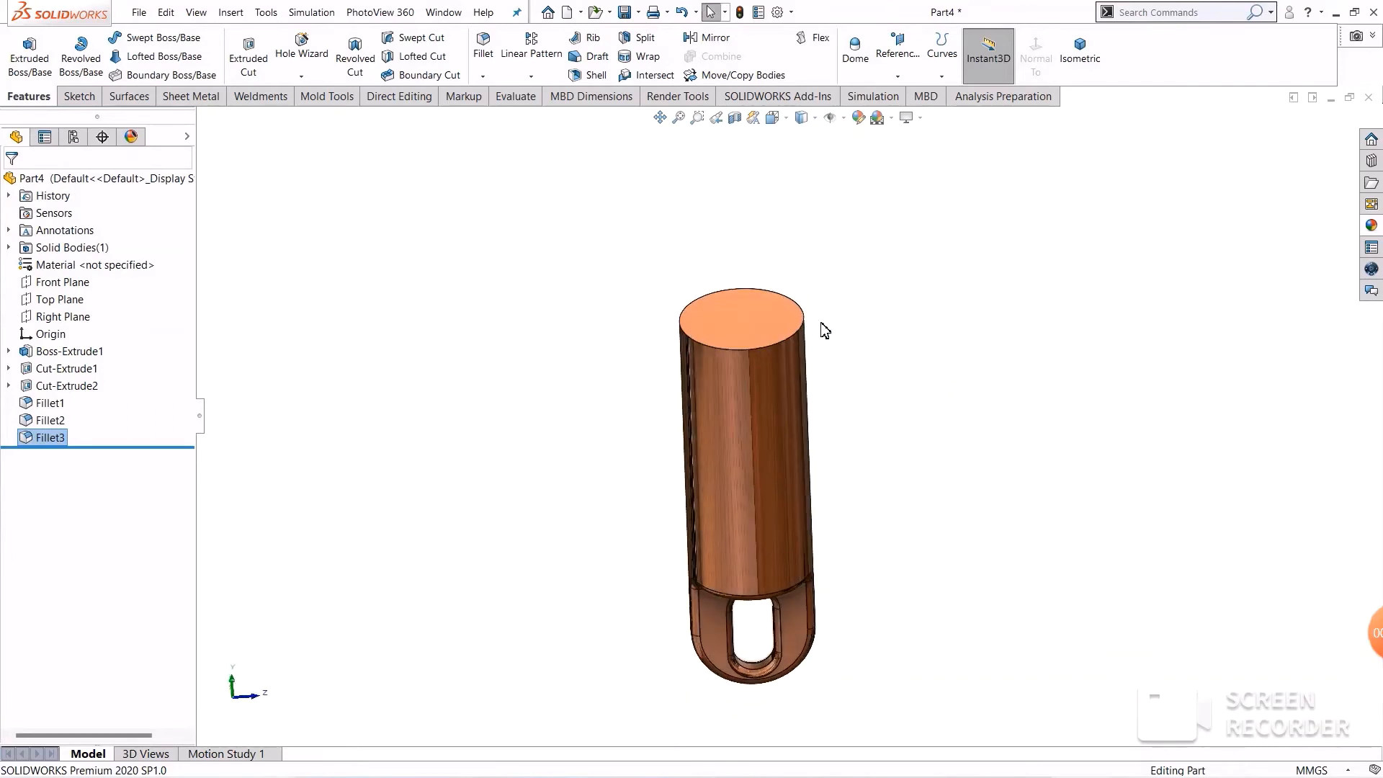
mouse_move(1018, 349)
middle_down()
mouse_move(954, 343)
mouse_move(1035, 329)
mouse_move(1016, 333)
middle_up()
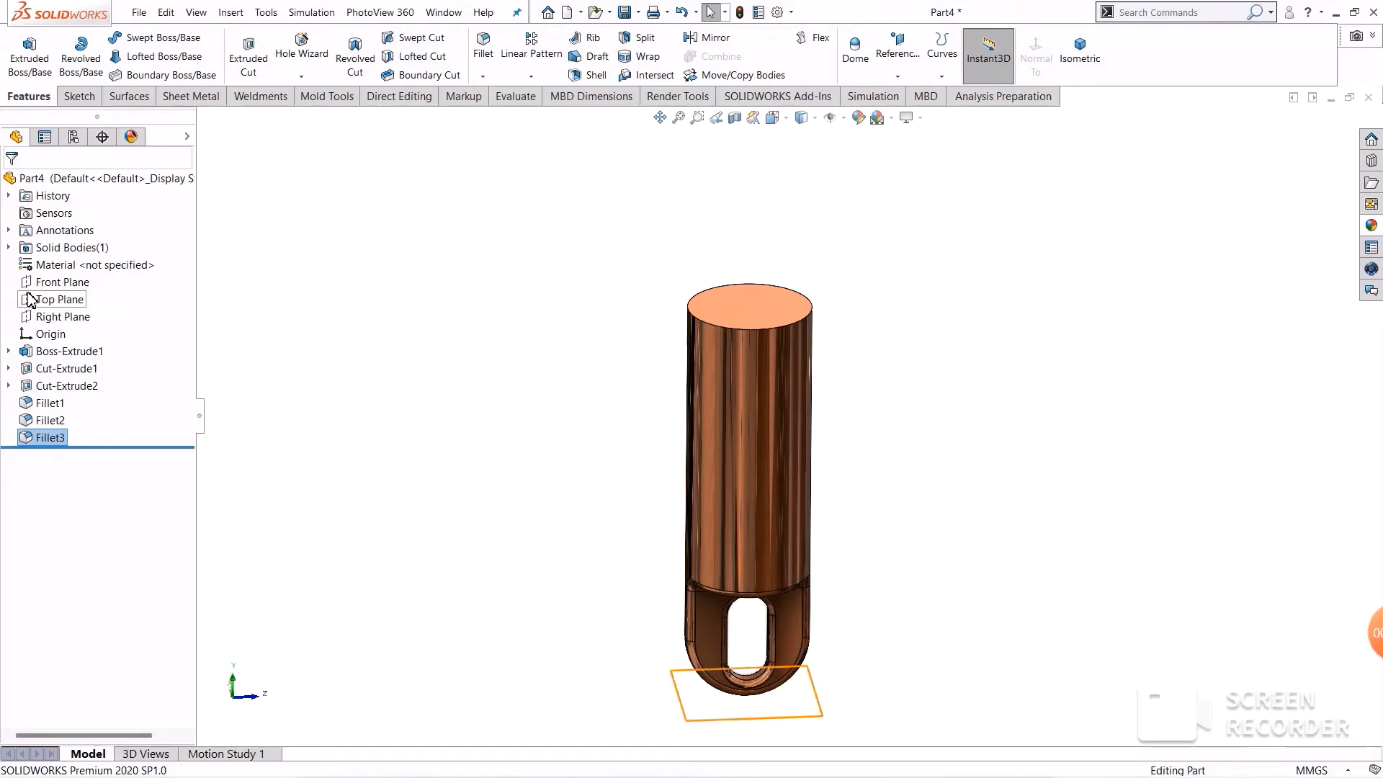
Step: Start a new sketch on the Right Plane and view it straight on
click(33, 317)
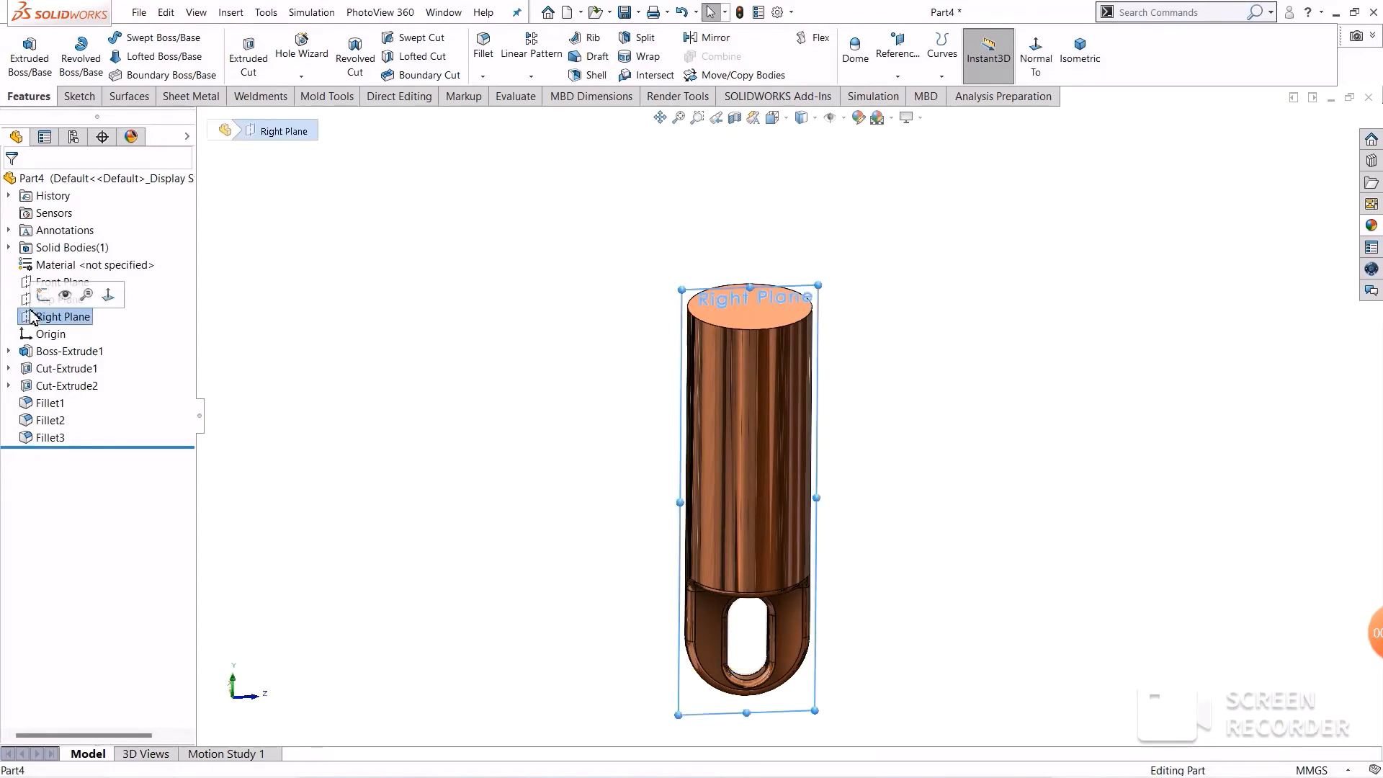
click(78, 290)
click(981, 58)
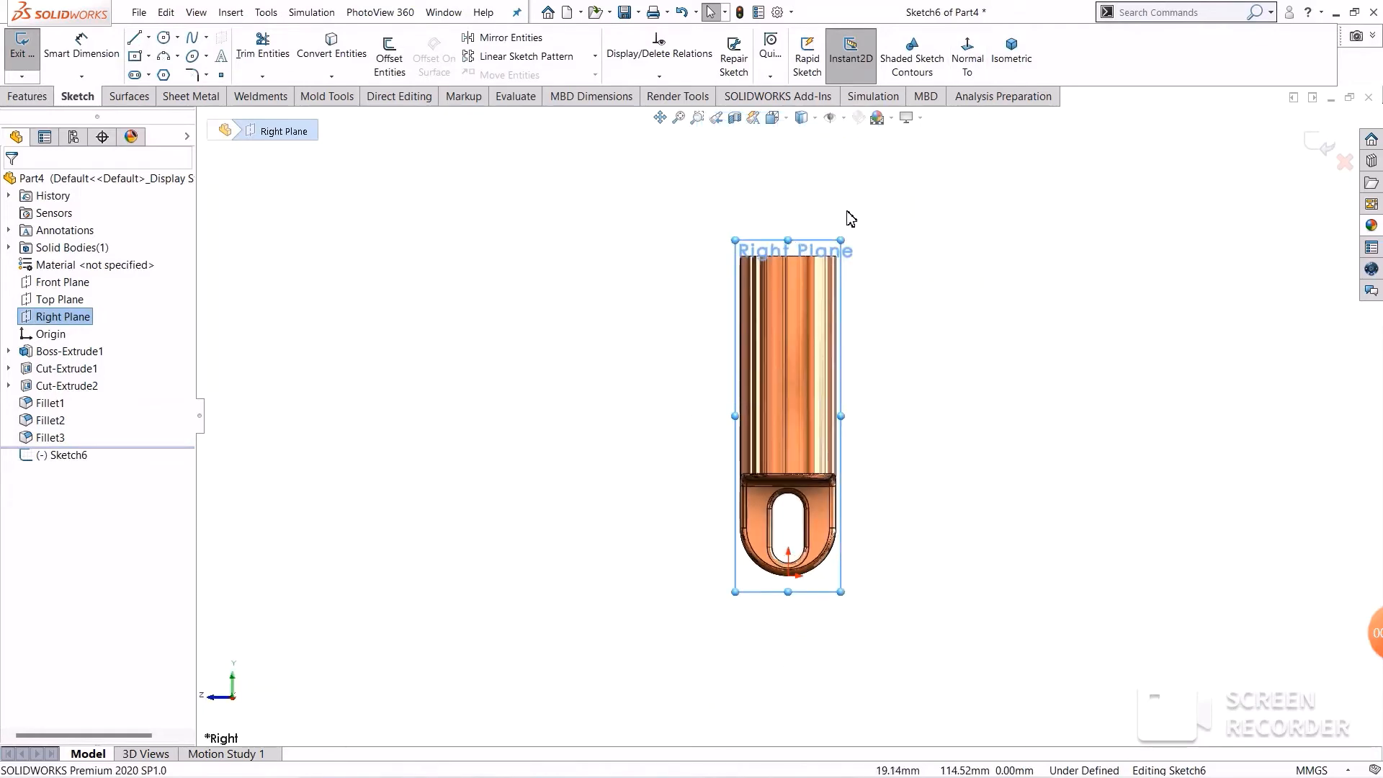
Step: Stretch the Right Plane's displayed border well above the cylinder's top end
scroll(851, 218, down, 4)
drag(727, 325, 735, 108)
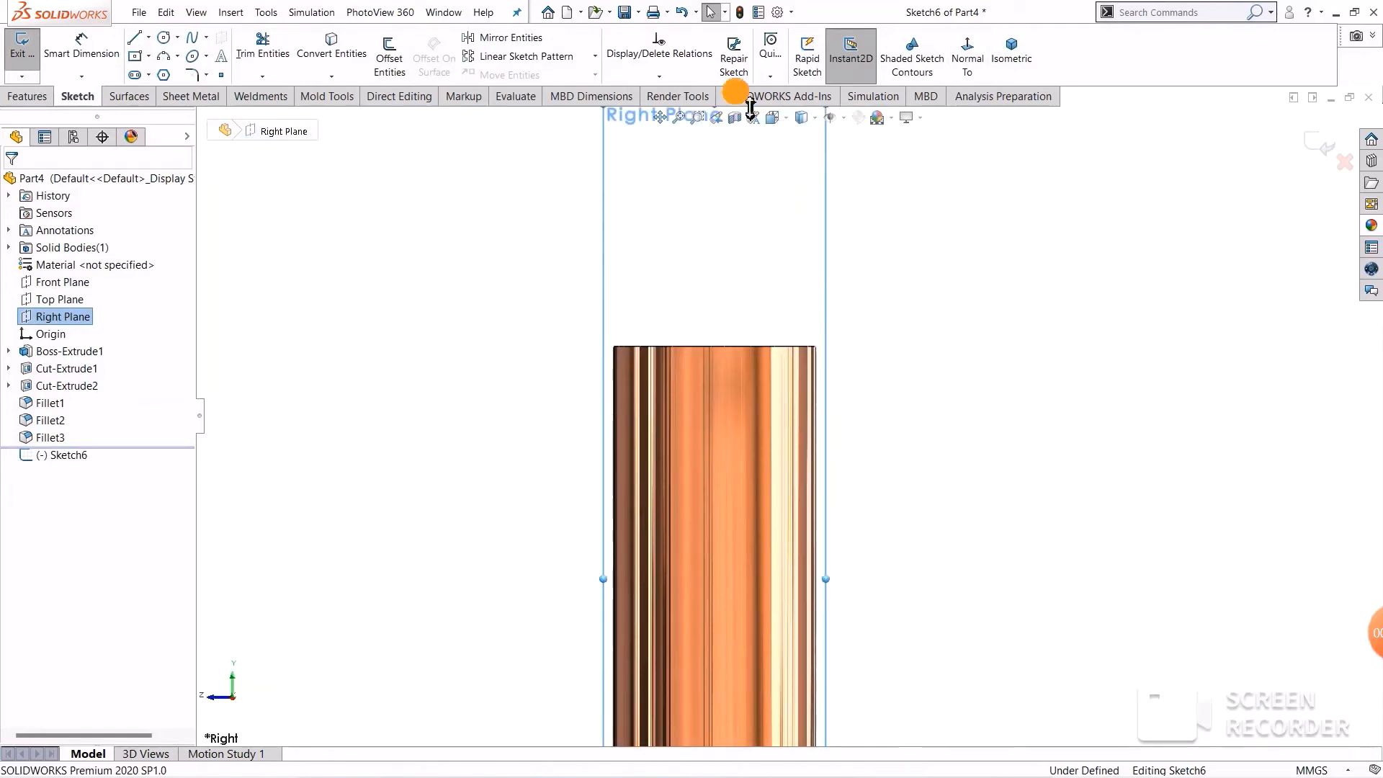
scroll(931, 351, up, 4)
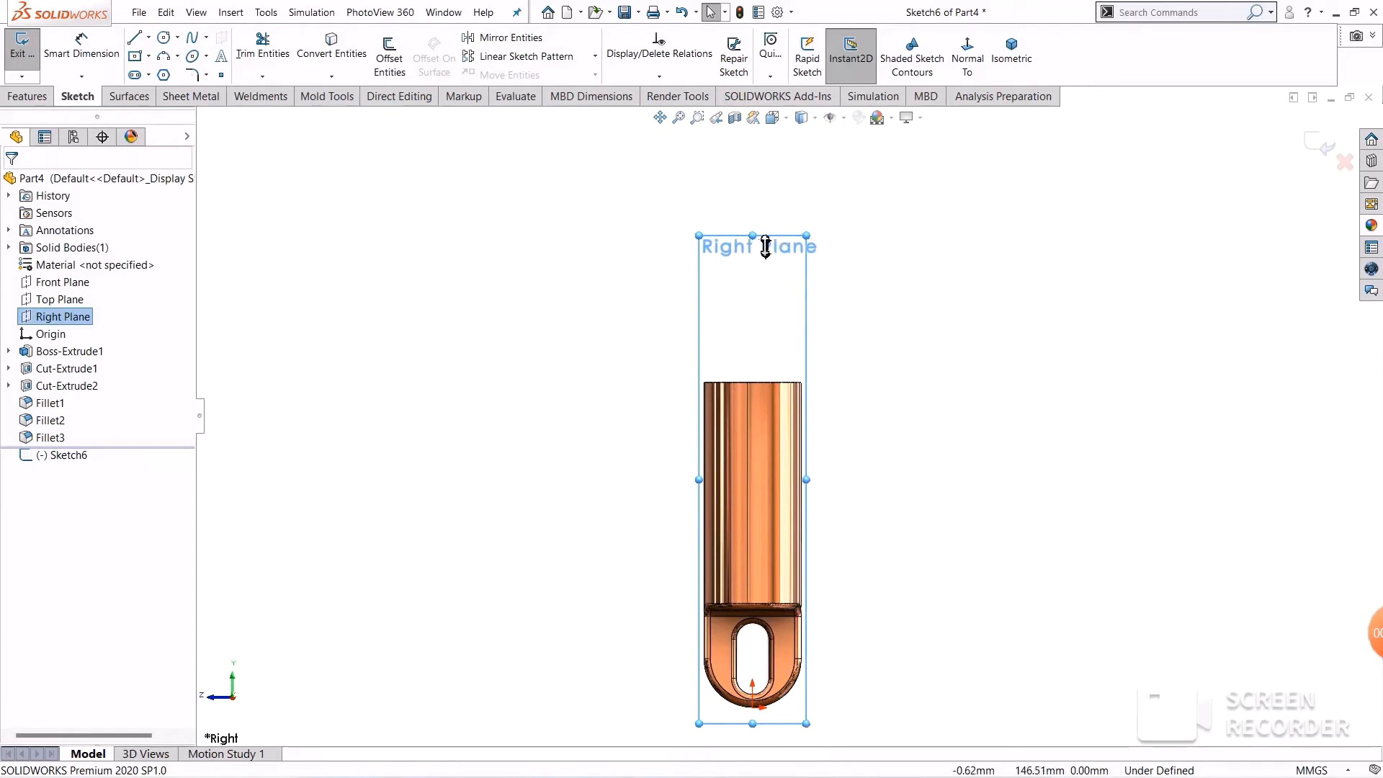
drag(765, 246, 763, 110)
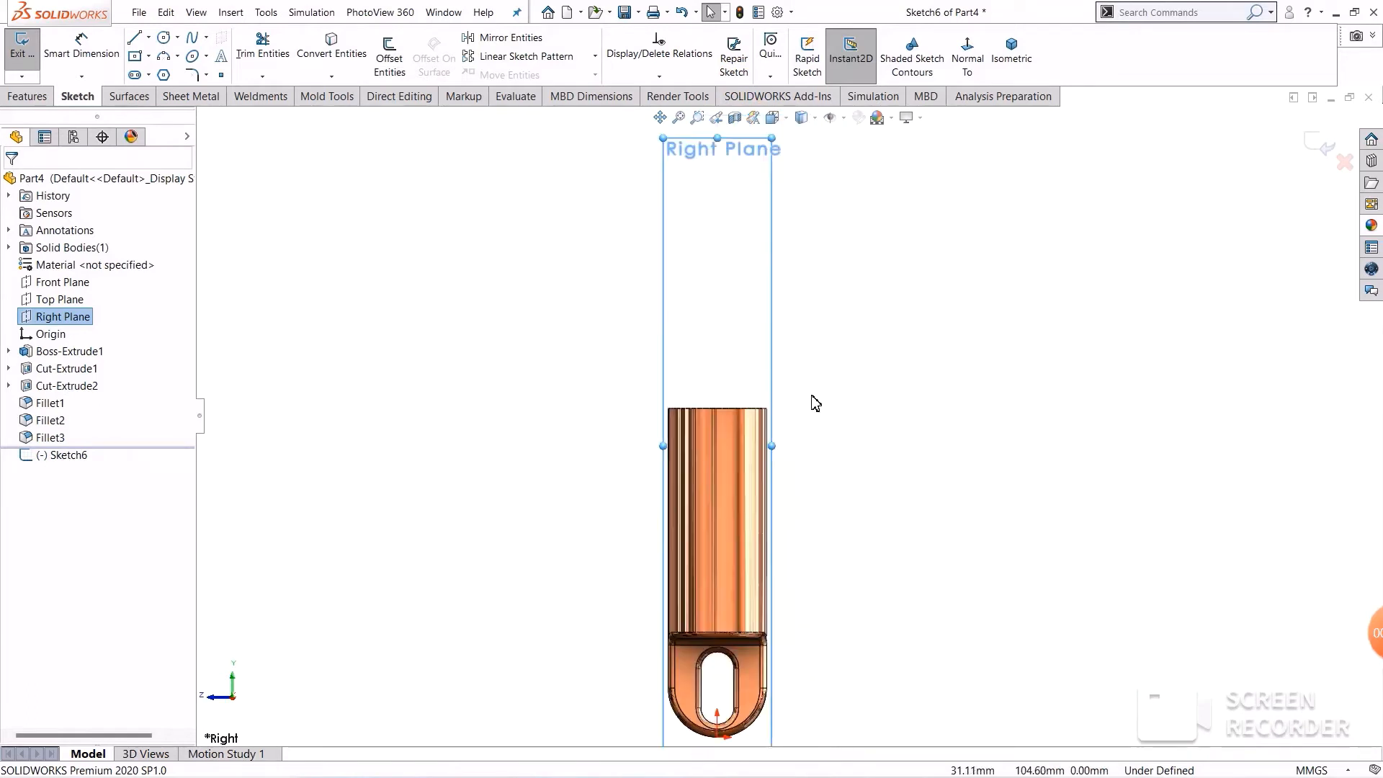
Step: Sketch a line from the cylinder's top edge, left of its midpoint, slanting steeply upward and outward to the left
scroll(742, 402, down, 3)
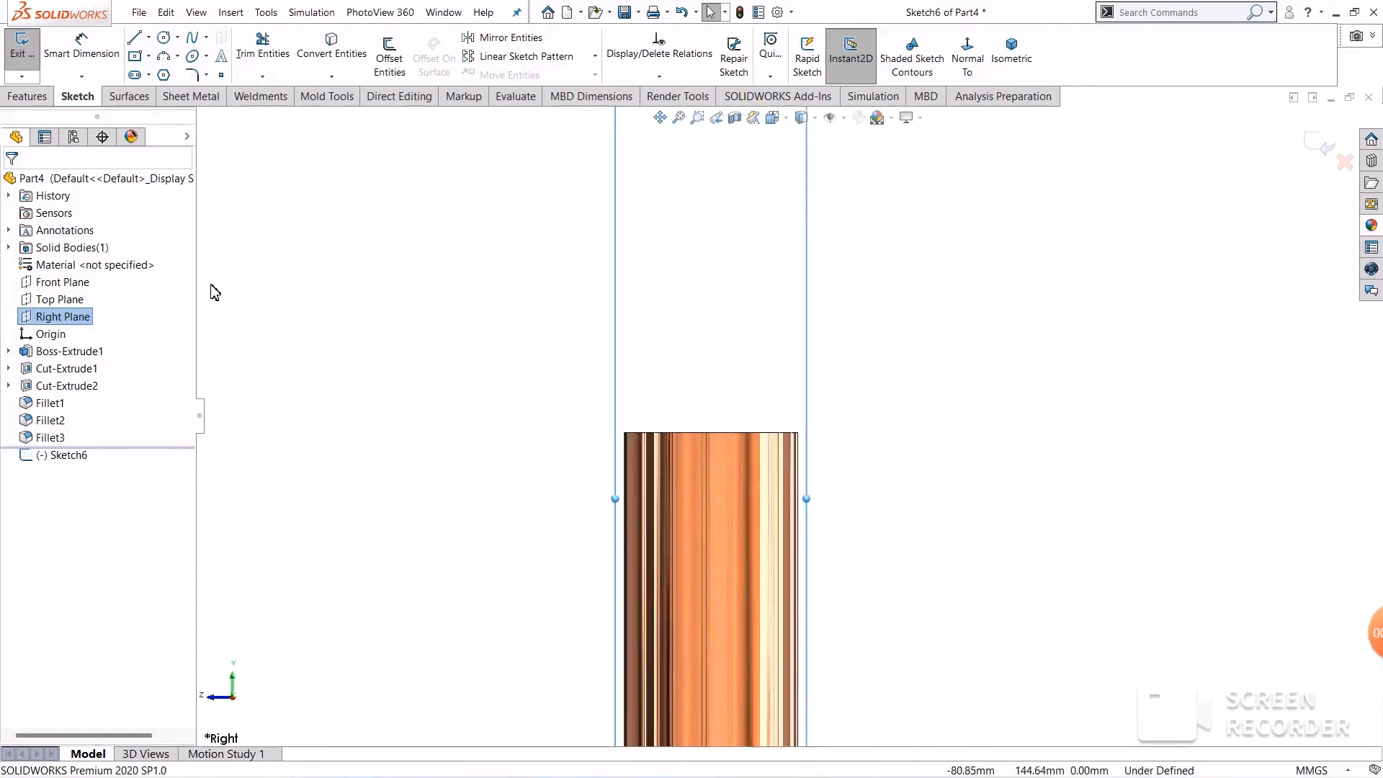
click(136, 37)
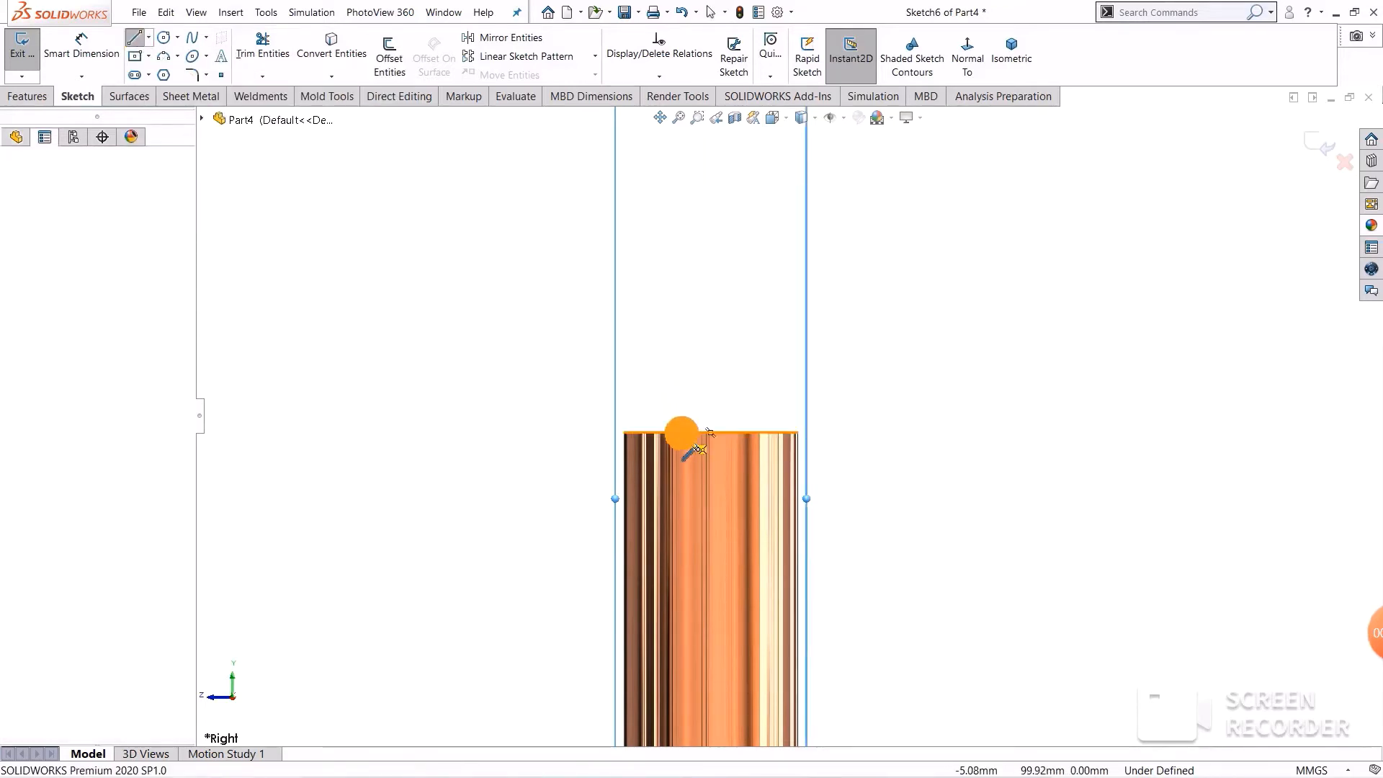
click(681, 432)
scroll(641, 173, up, 1)
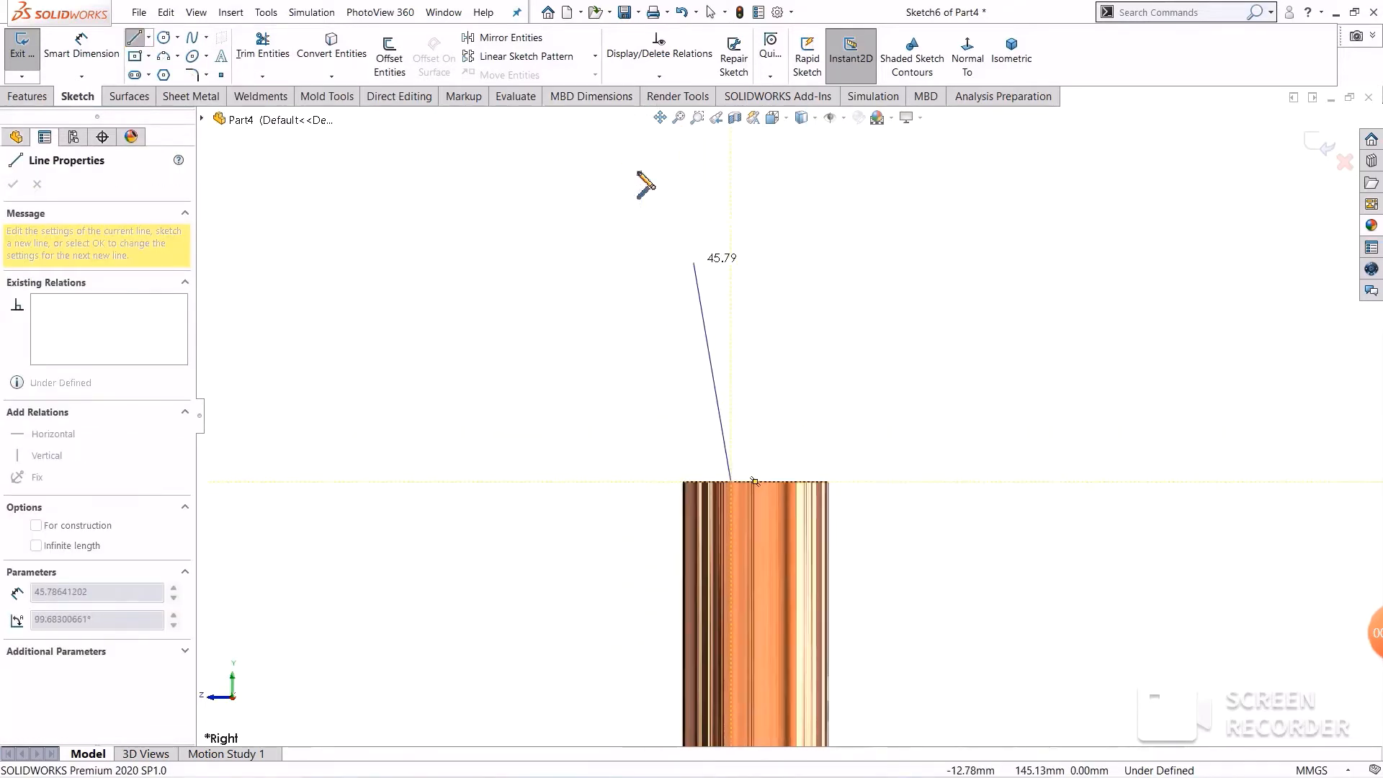
click(670, 147)
right_click(745, 180)
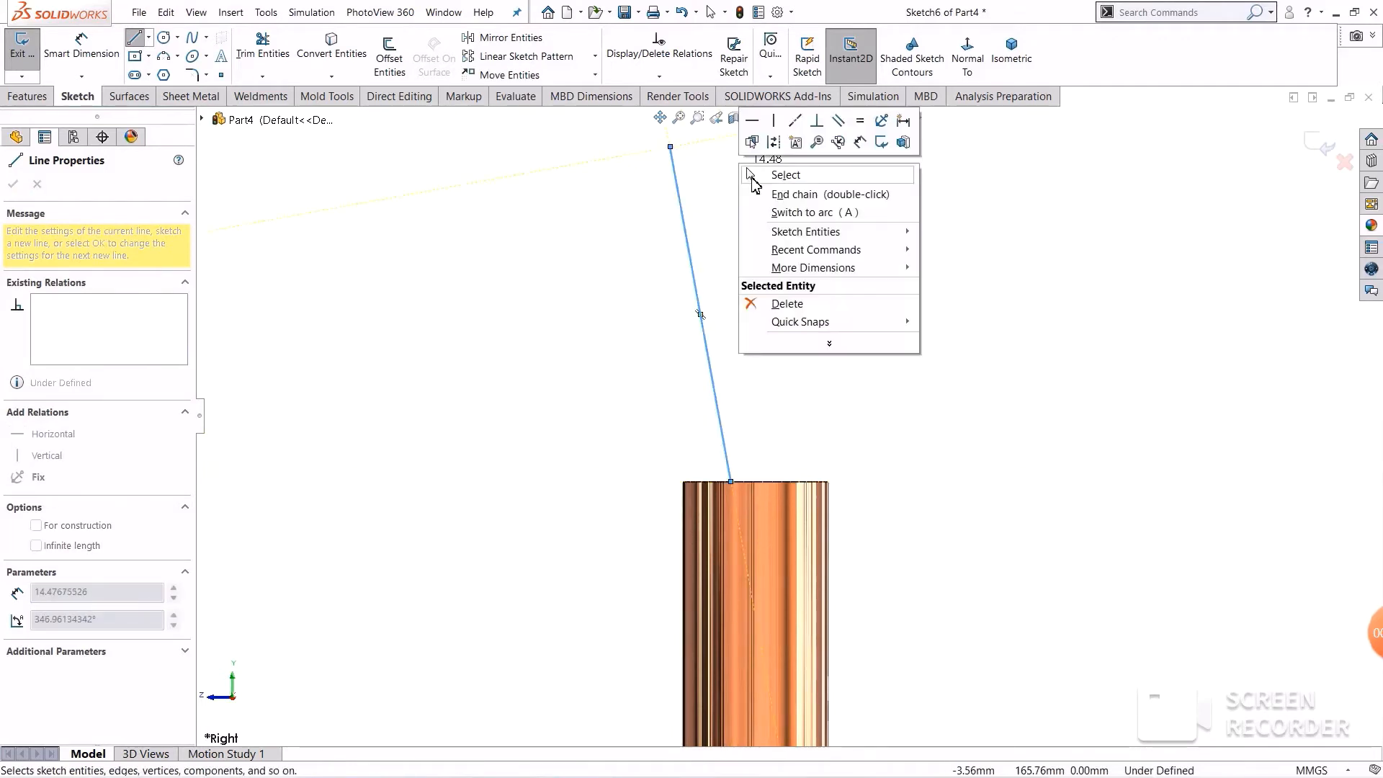
click(761, 173)
Step: Sketch a vertical line about 72 mm long up from the midpoint of the cylinder's top edge and convert it to construction geometry
click(134, 37)
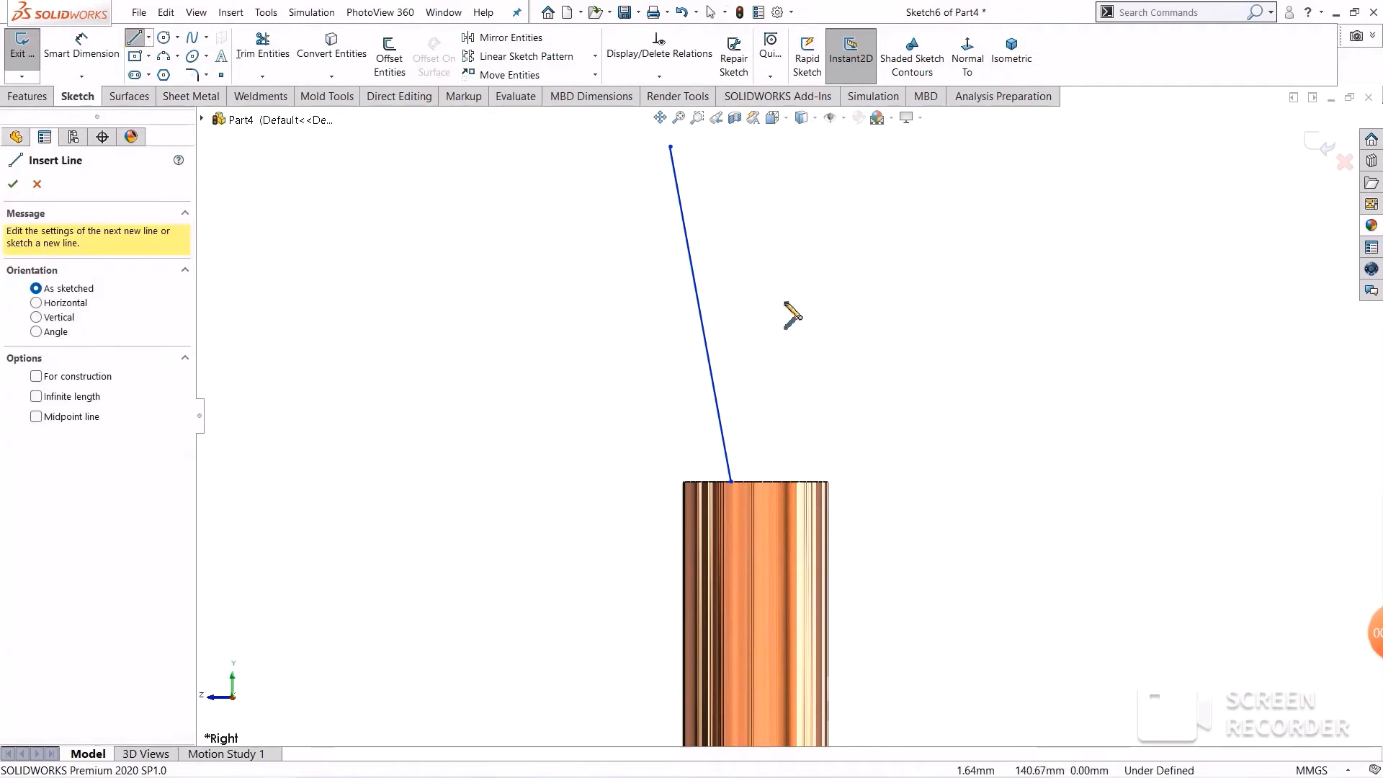
click(754, 482)
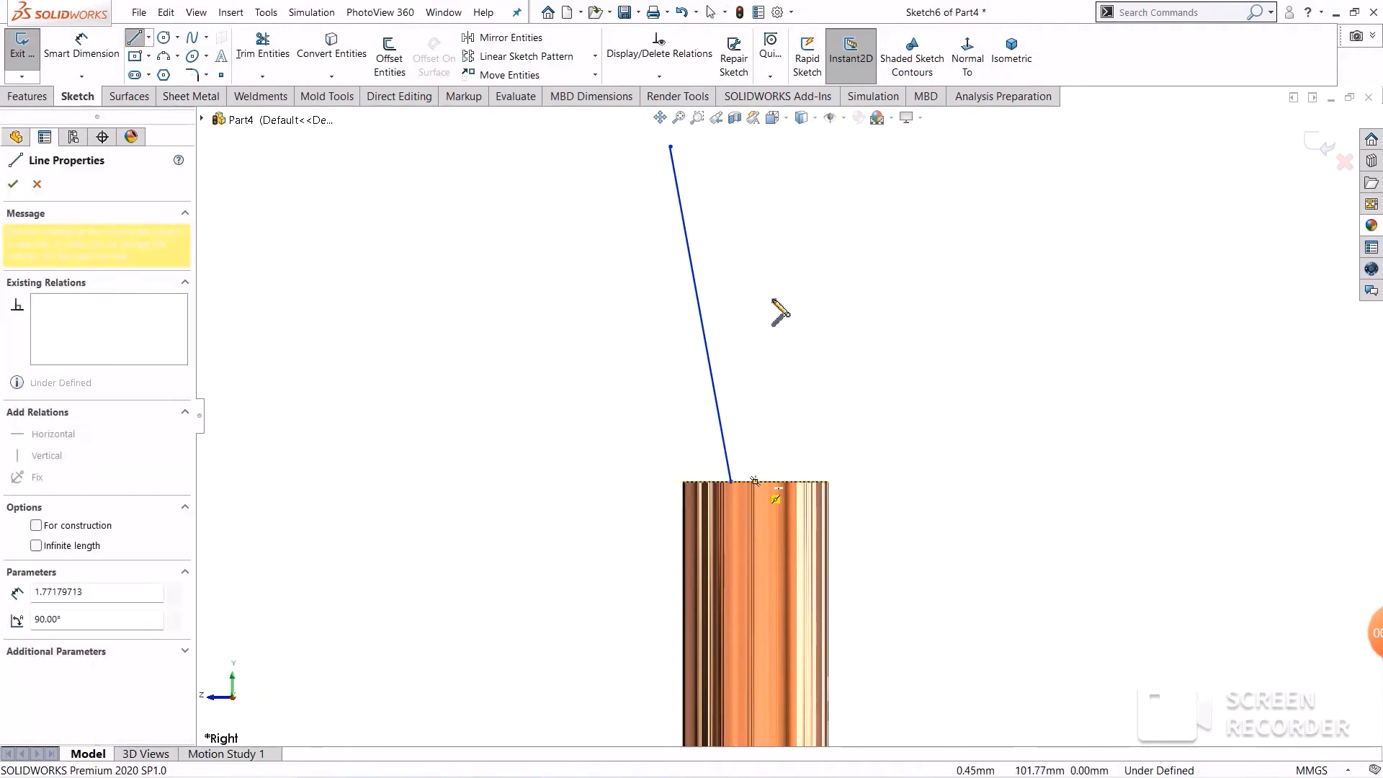
click(758, 135)
right_click(788, 218)
click(833, 231)
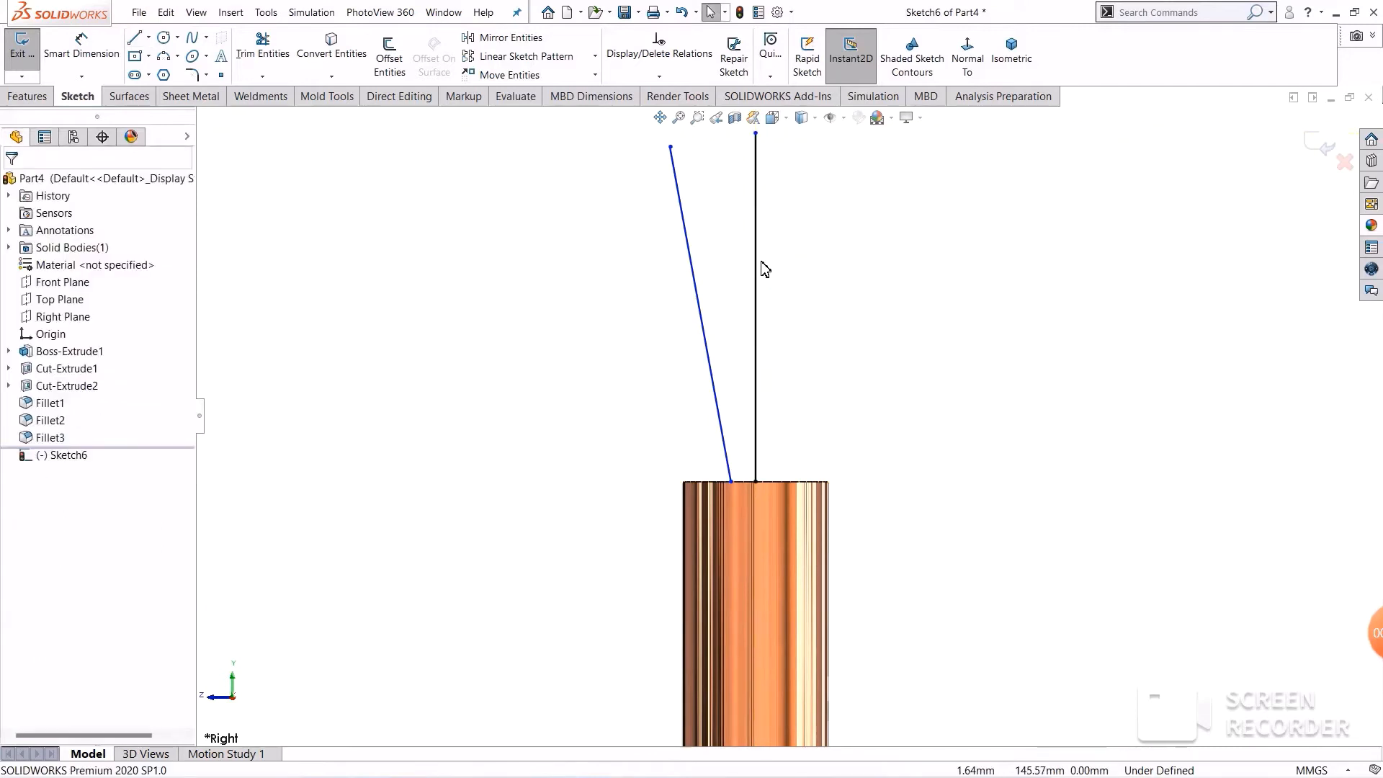
click(755, 270)
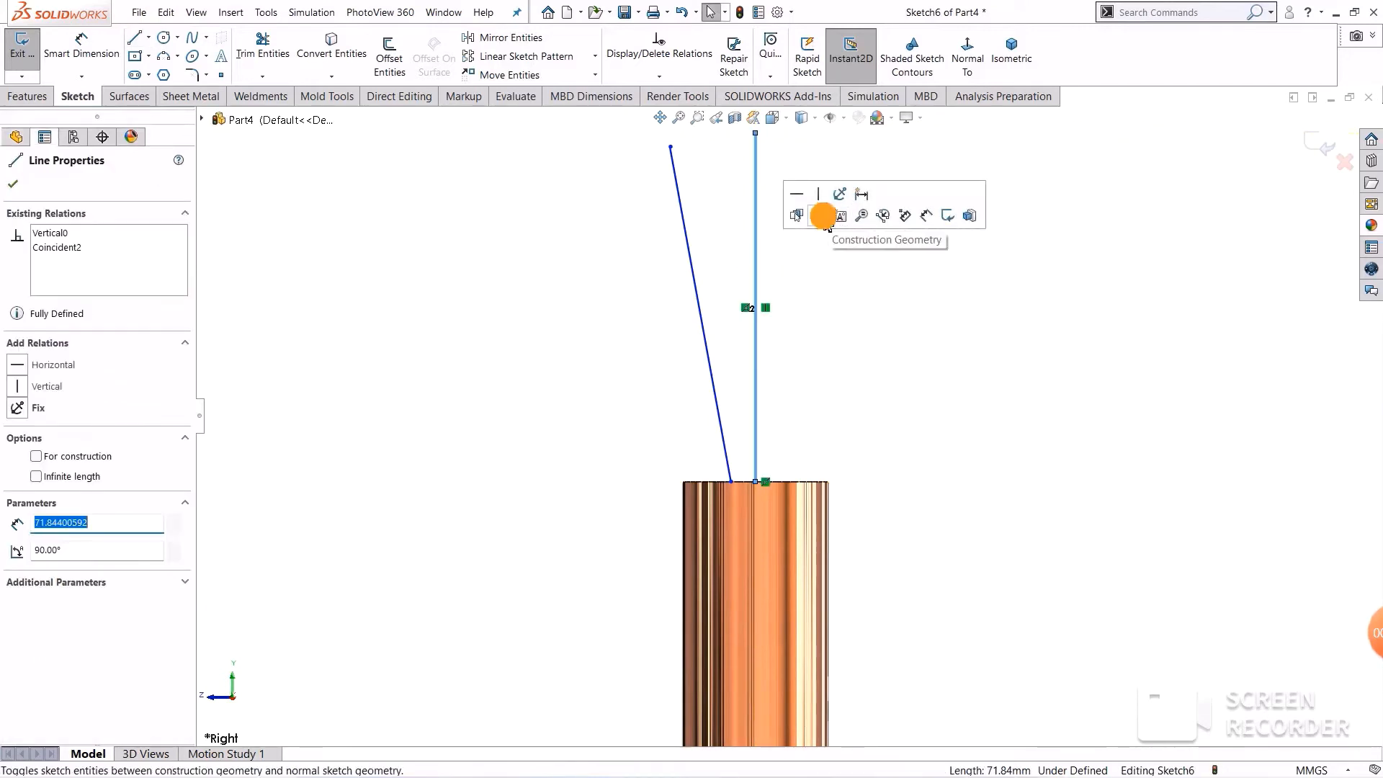
click(827, 217)
click(843, 272)
Step: Extend the vertical centerline by moving its upper endpoint straight up to about Y 209 mm
scroll(850, 292, up, 3)
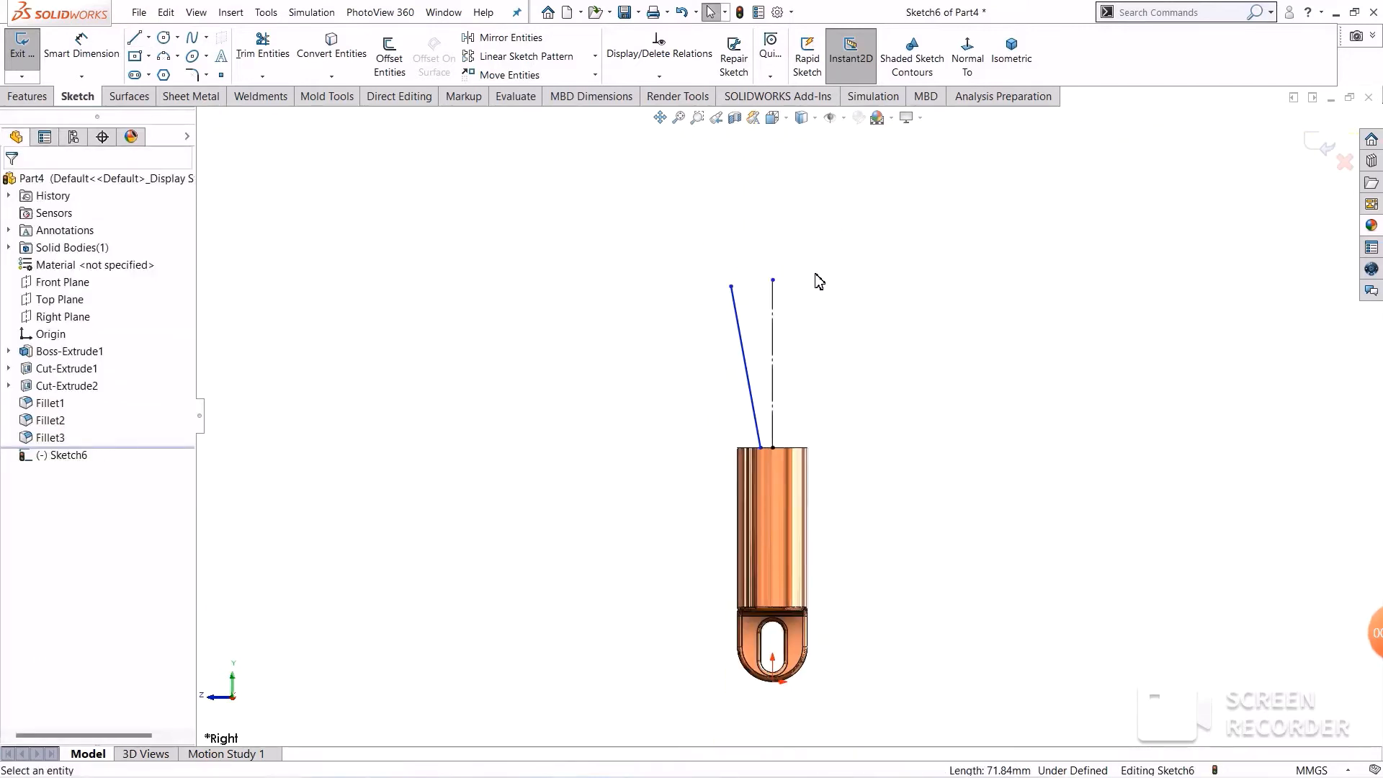
scroll(811, 289, down, 2)
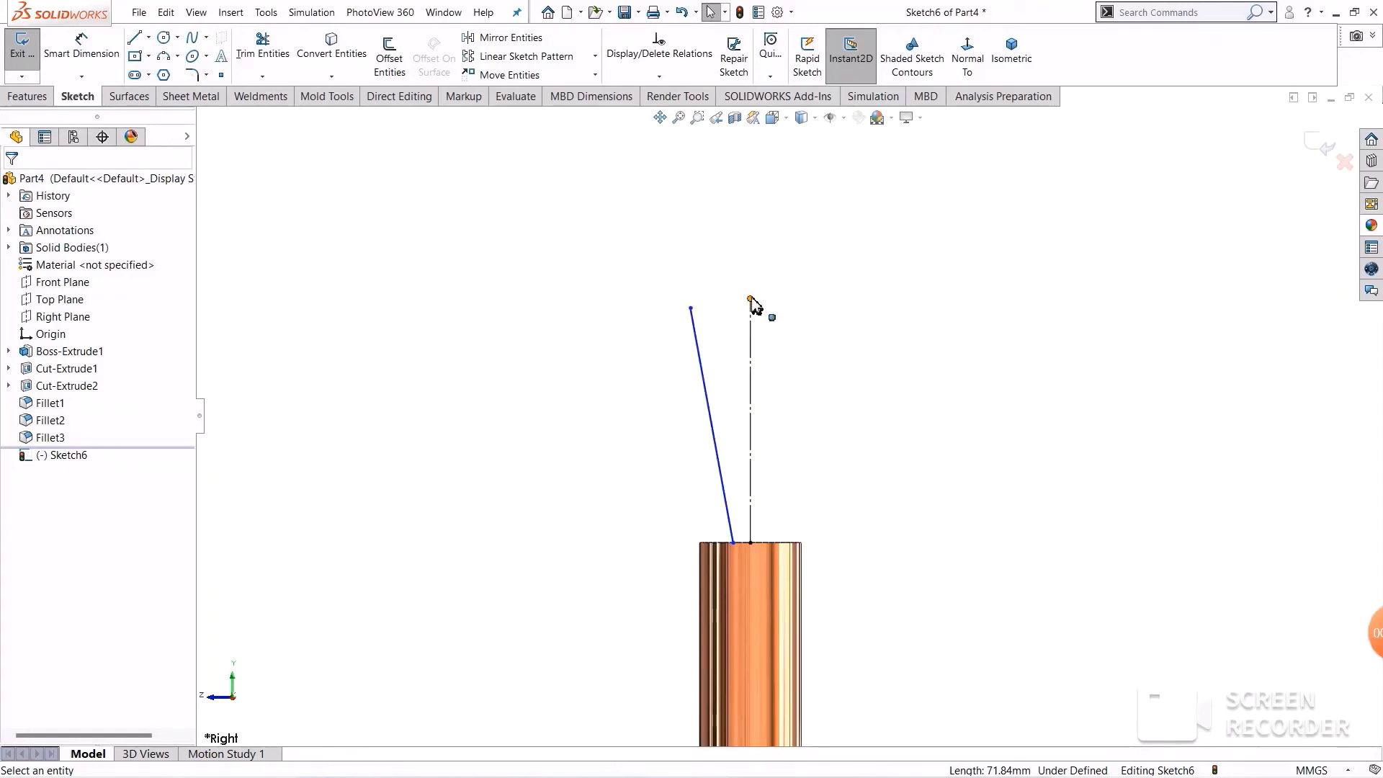
drag(750, 299, 750, 171)
scroll(698, 434, down, 2)
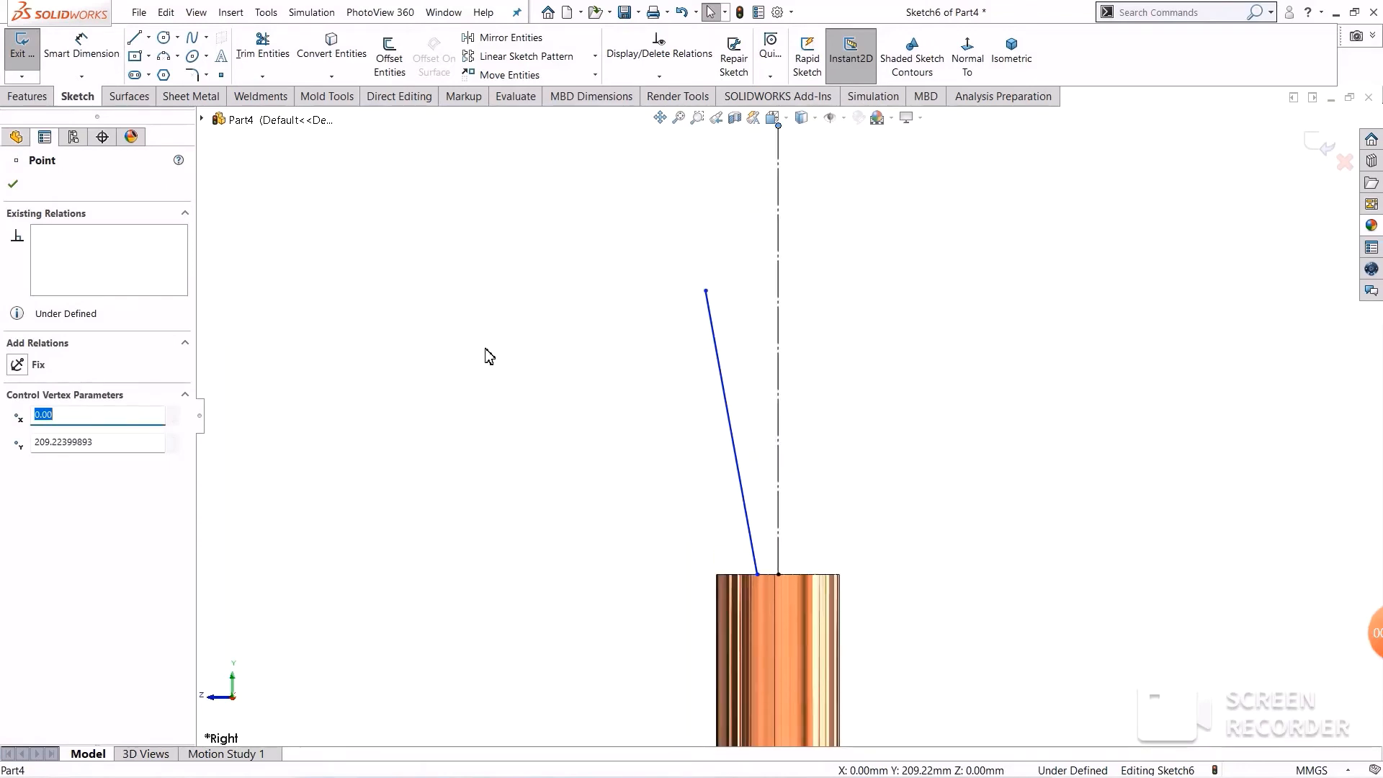
Step: Mirror only the slanted line about the vertical centerline, removing the stray point from the entities to mirror
click(504, 37)
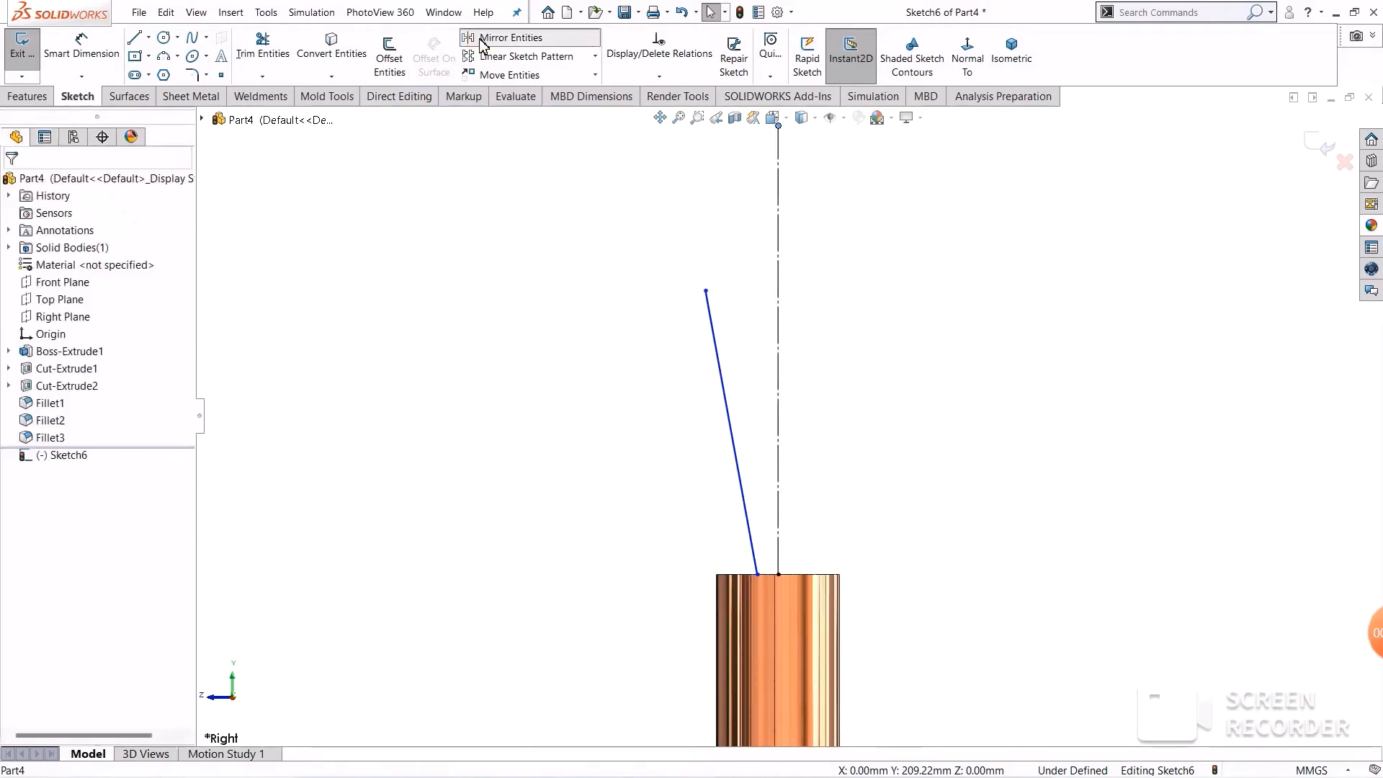
click(722, 369)
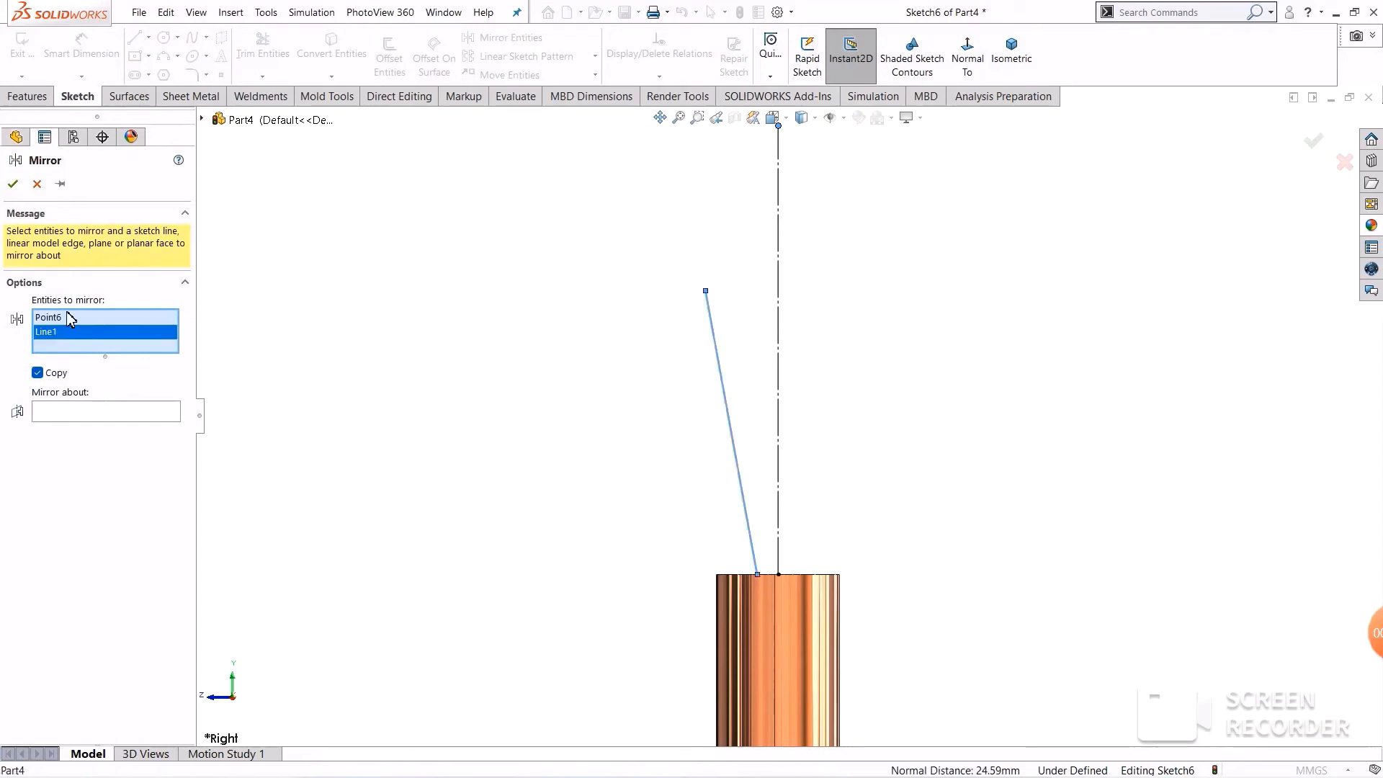
click(50, 319)
right_click(50, 319)
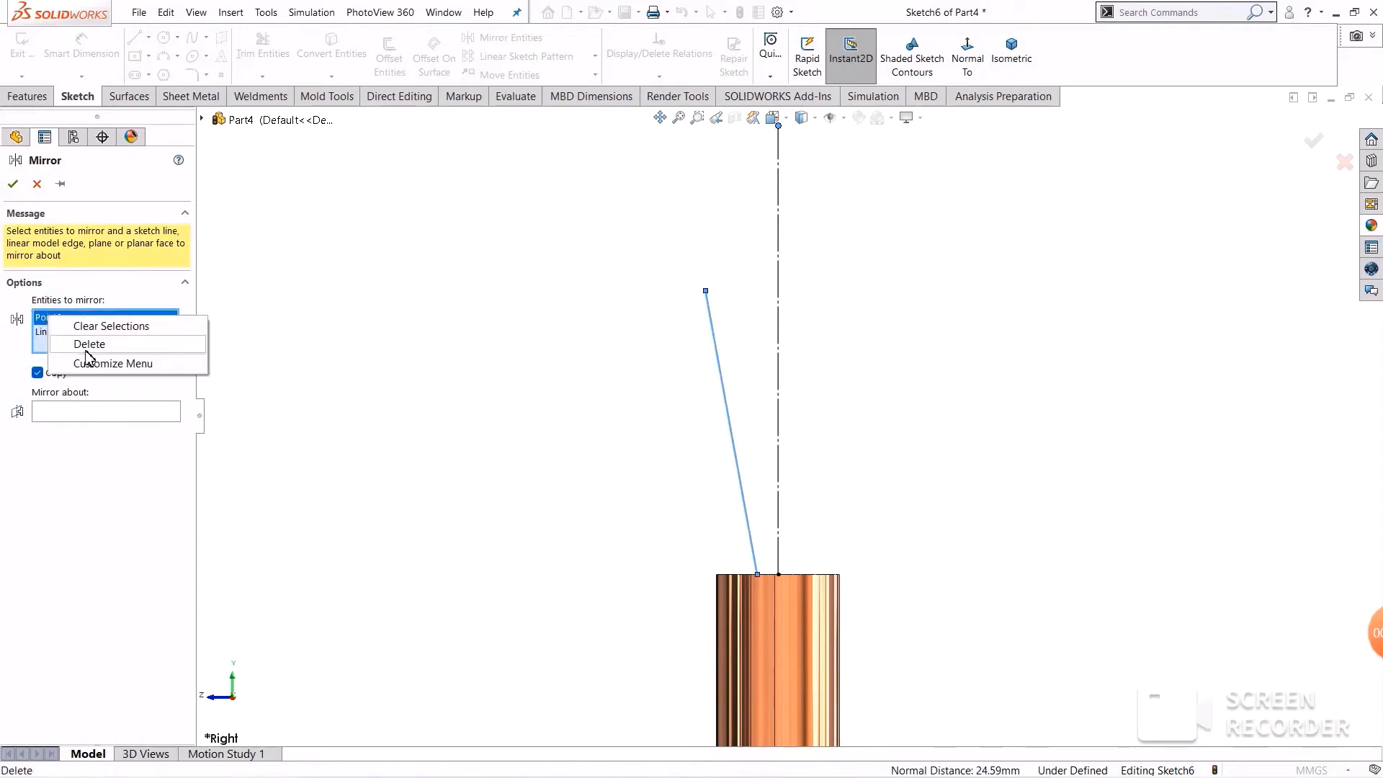
click(88, 343)
click(108, 396)
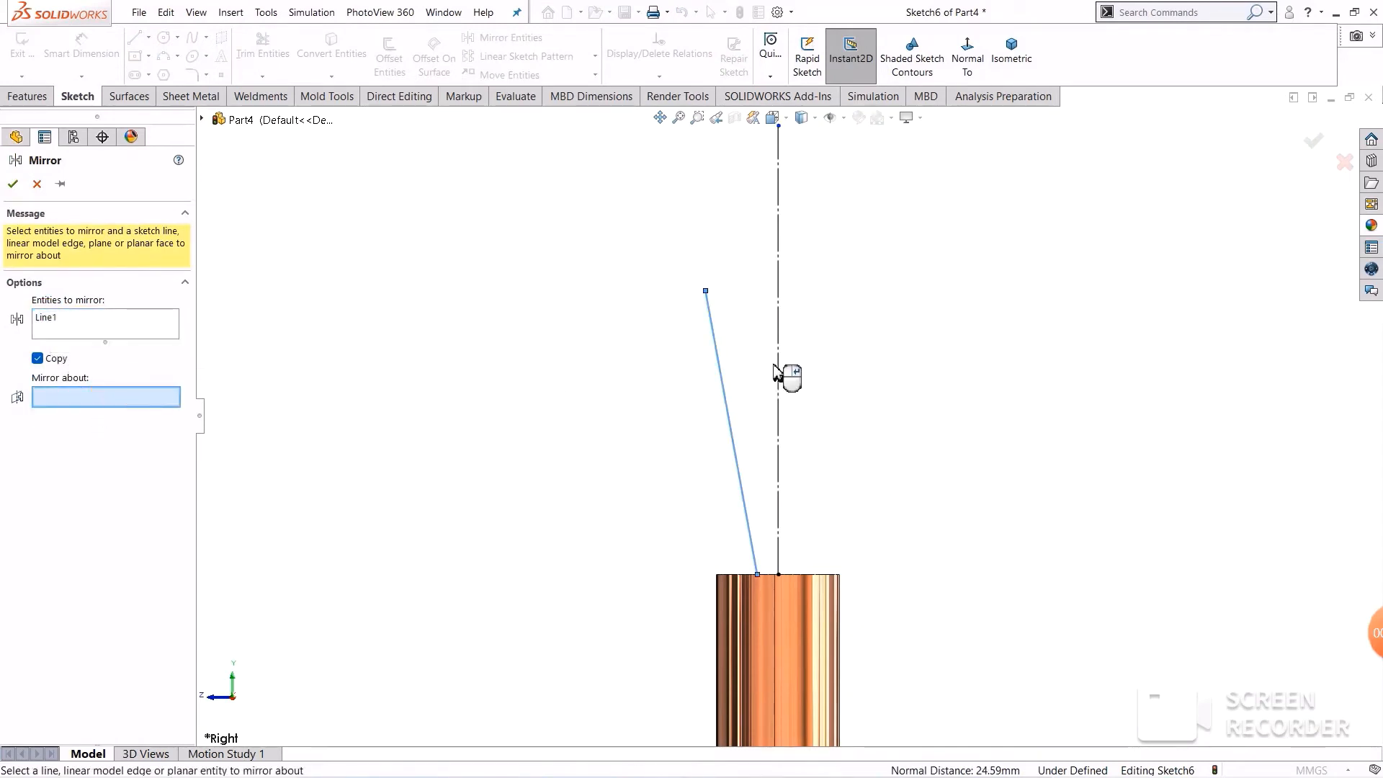
click(778, 373)
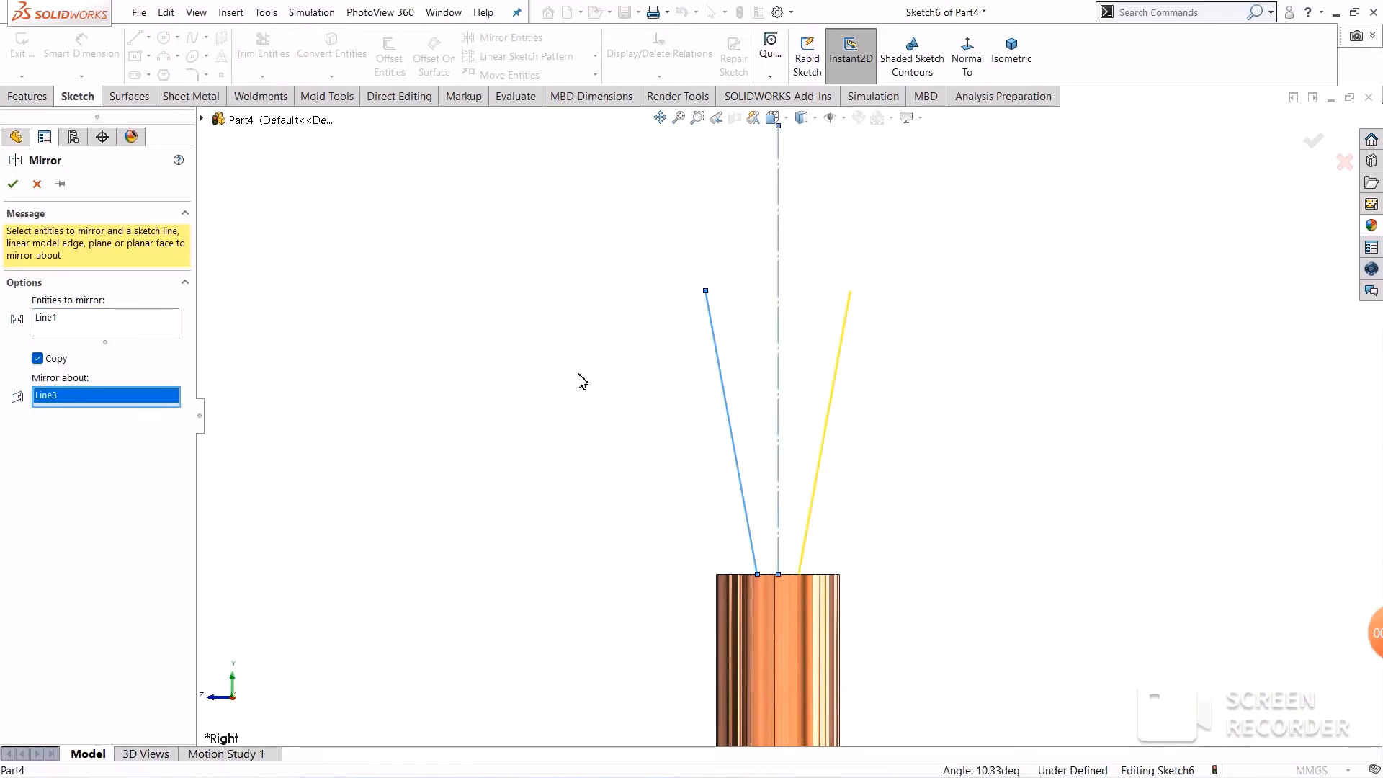
click(13, 184)
Step: Close the top of the profile with a three-point arc of about 18 mm radius between the slanted lines' upper endpoints
click(163, 55)
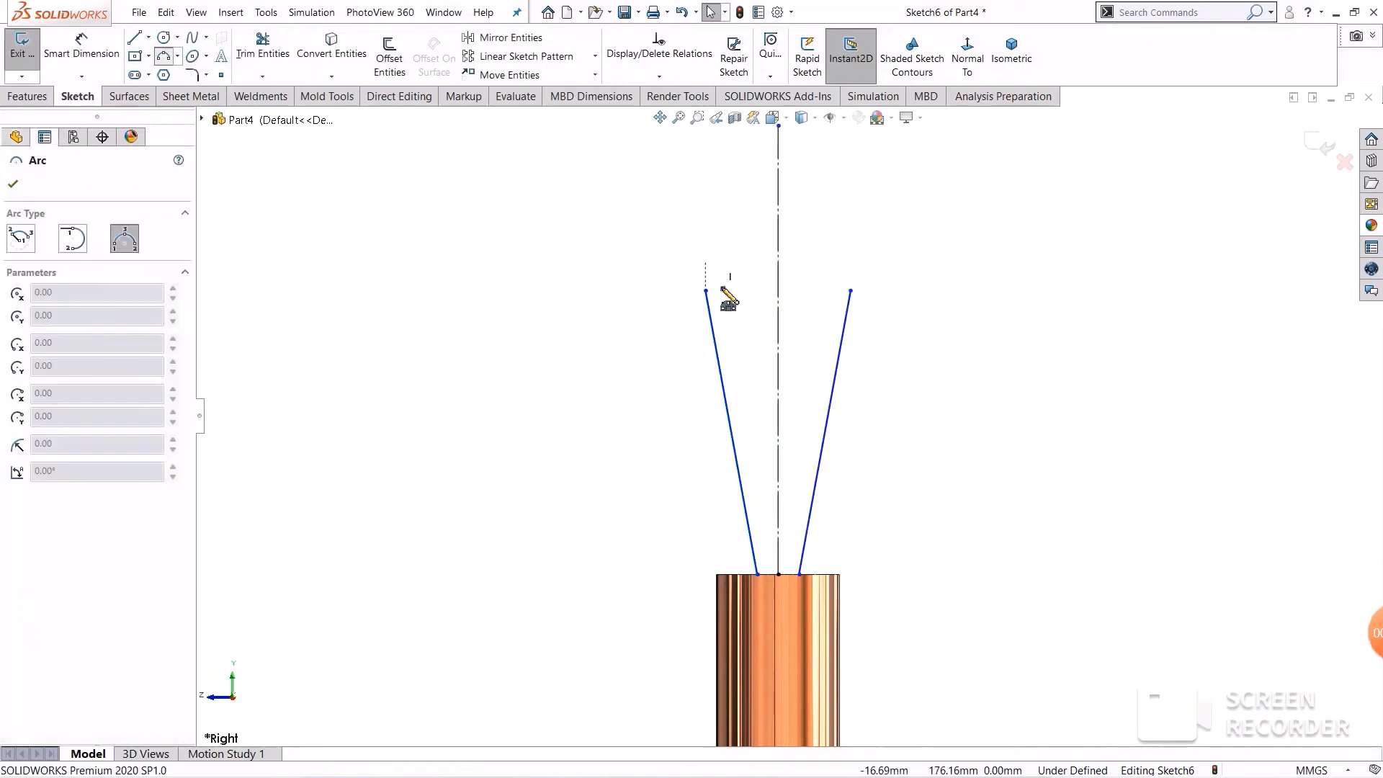
click(706, 291)
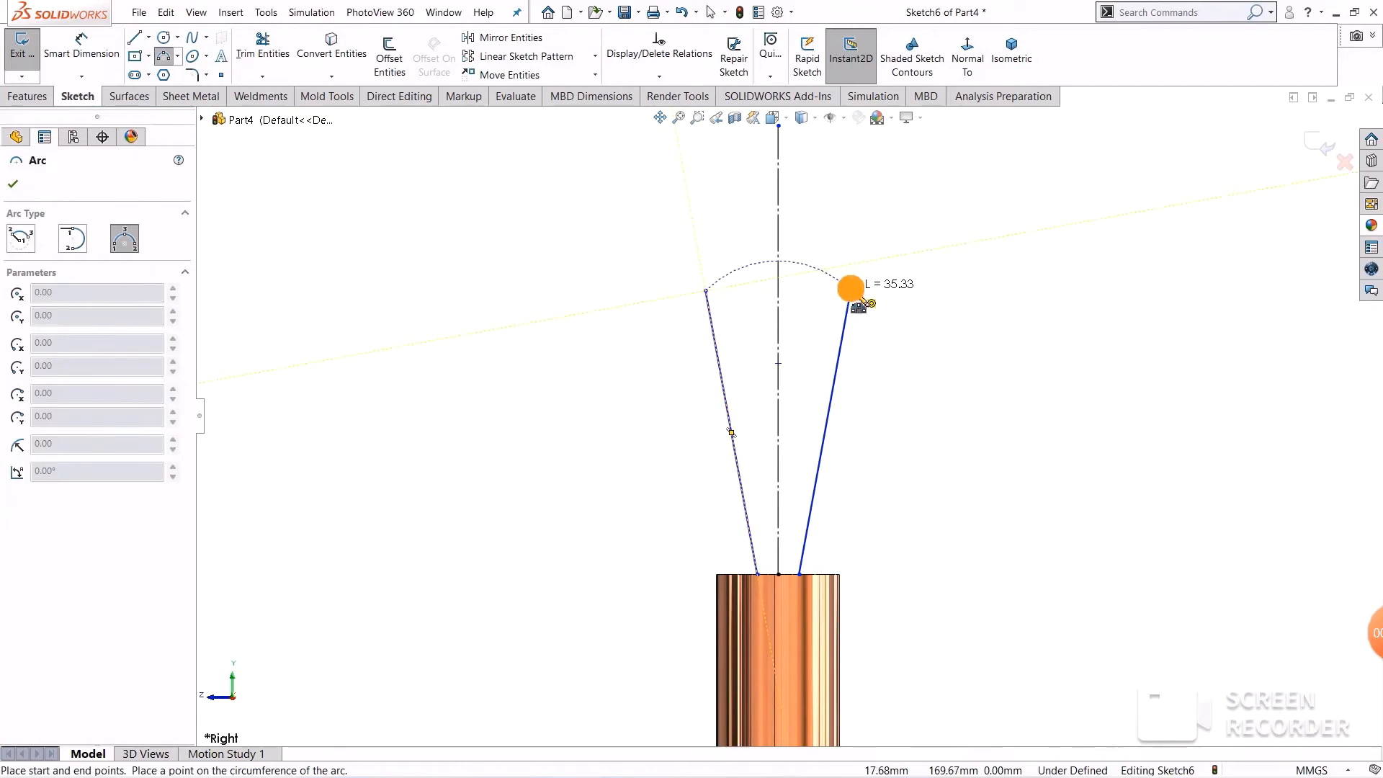
click(851, 291)
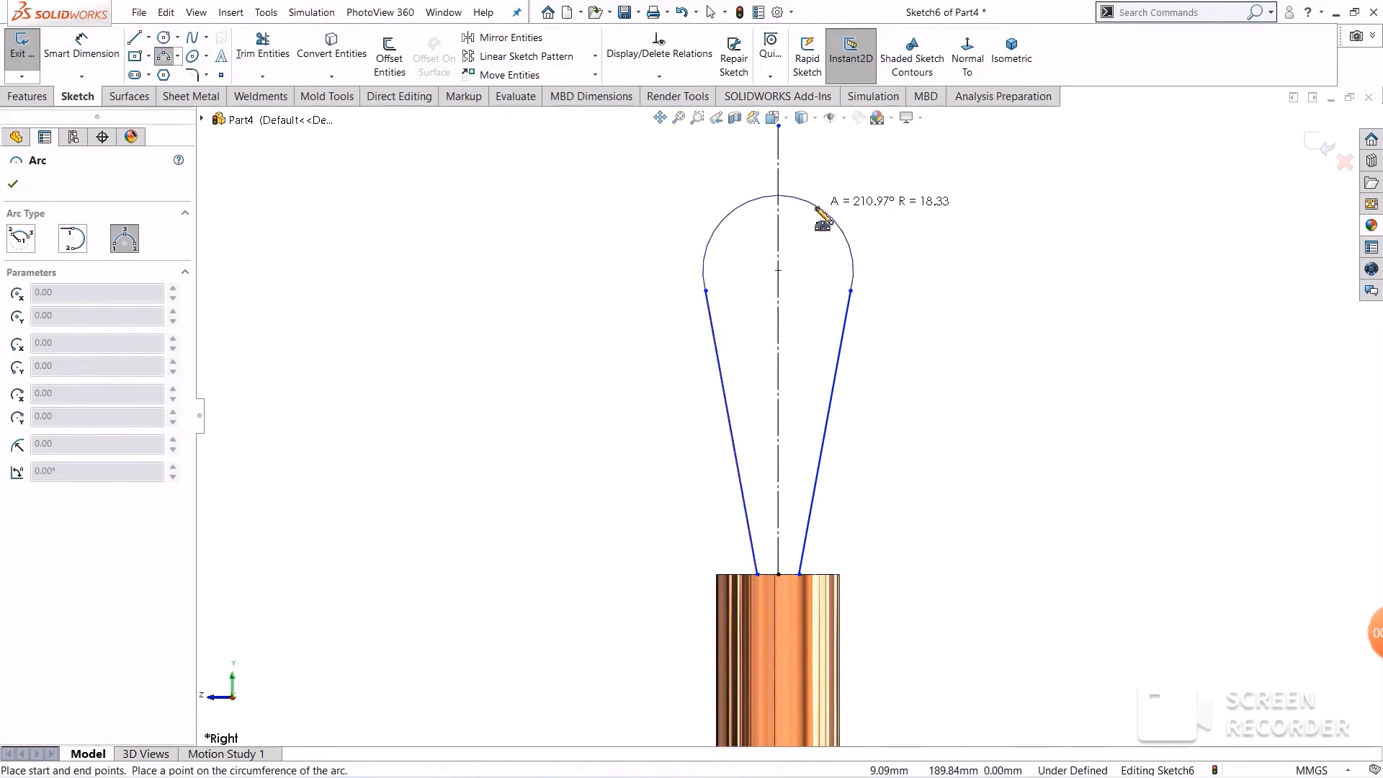
click(821, 214)
right_click(922, 211)
click(934, 218)
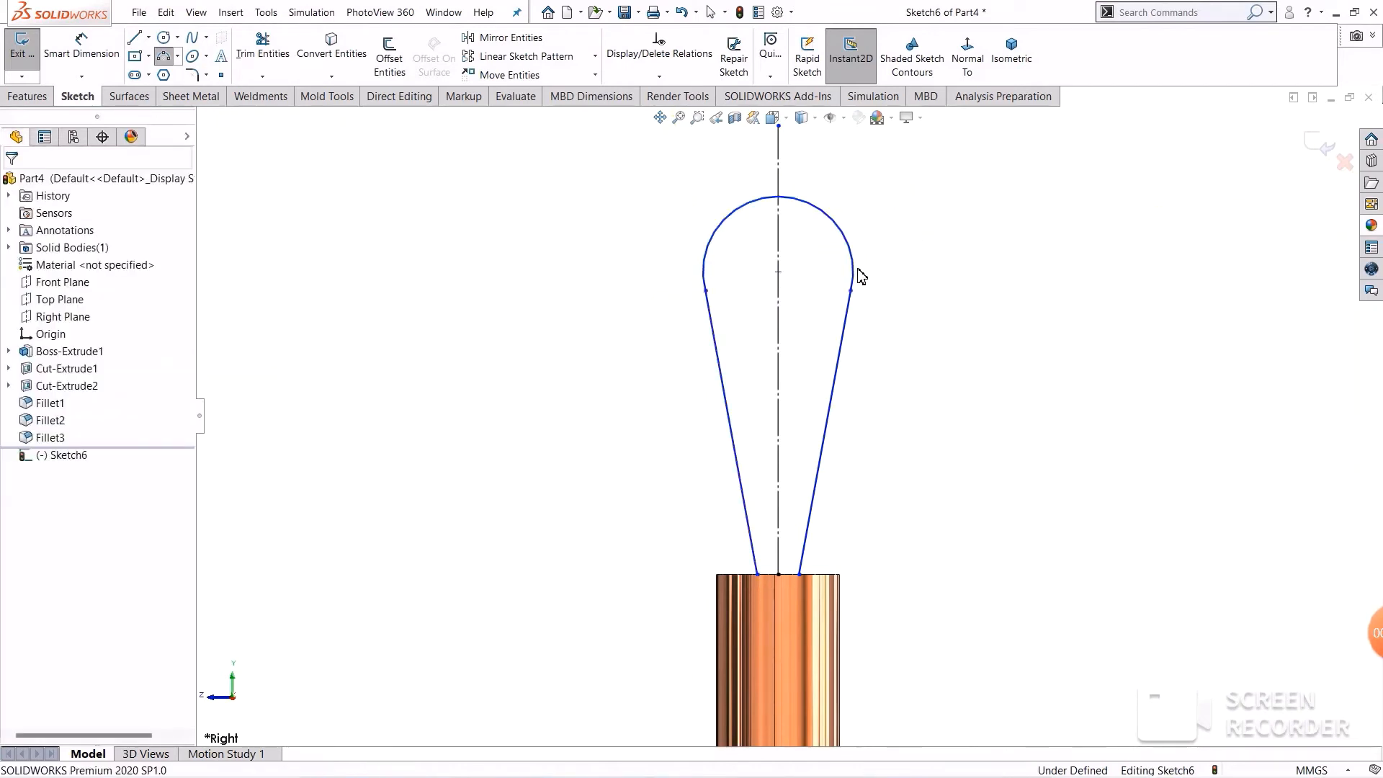
Step: Make the top arc tangent to both the left and the right slanted lines
scroll(753, 321, down, 3)
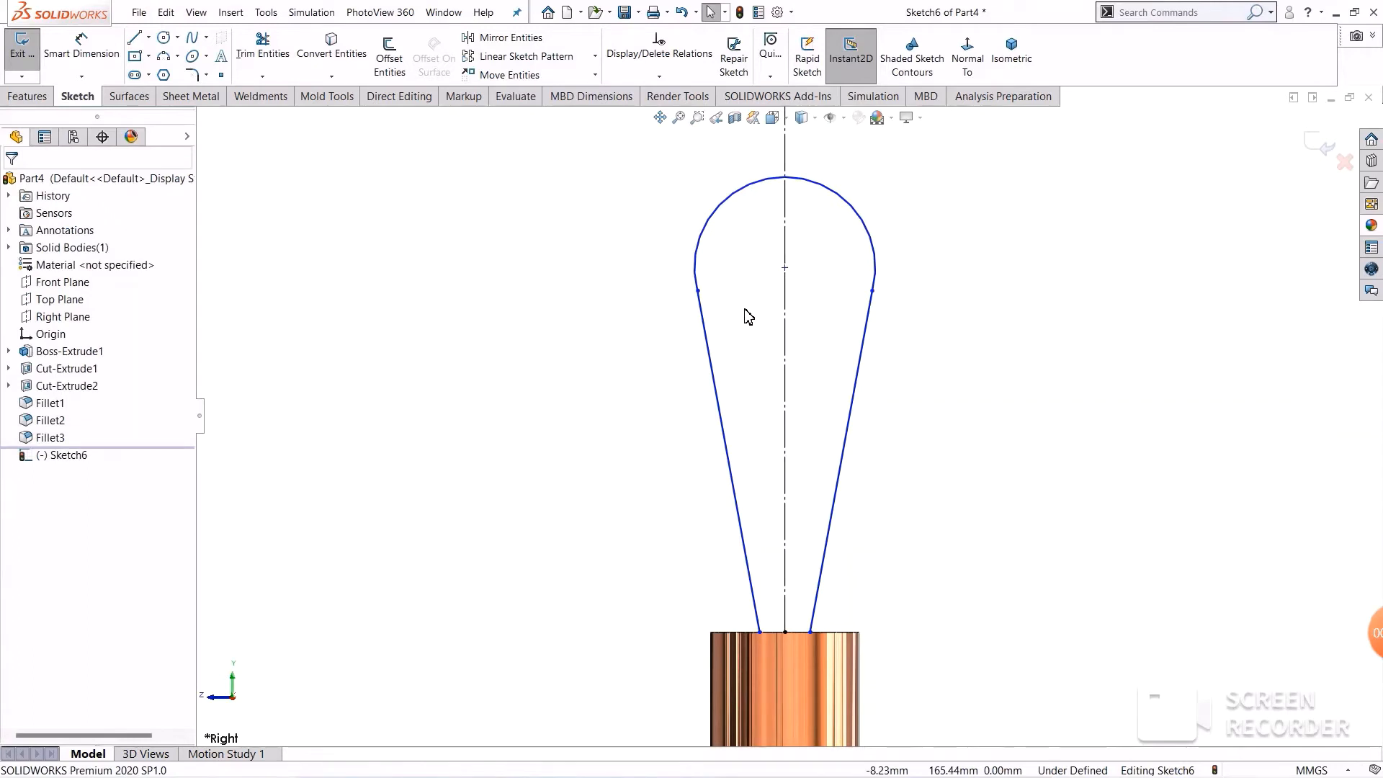
click(697, 285)
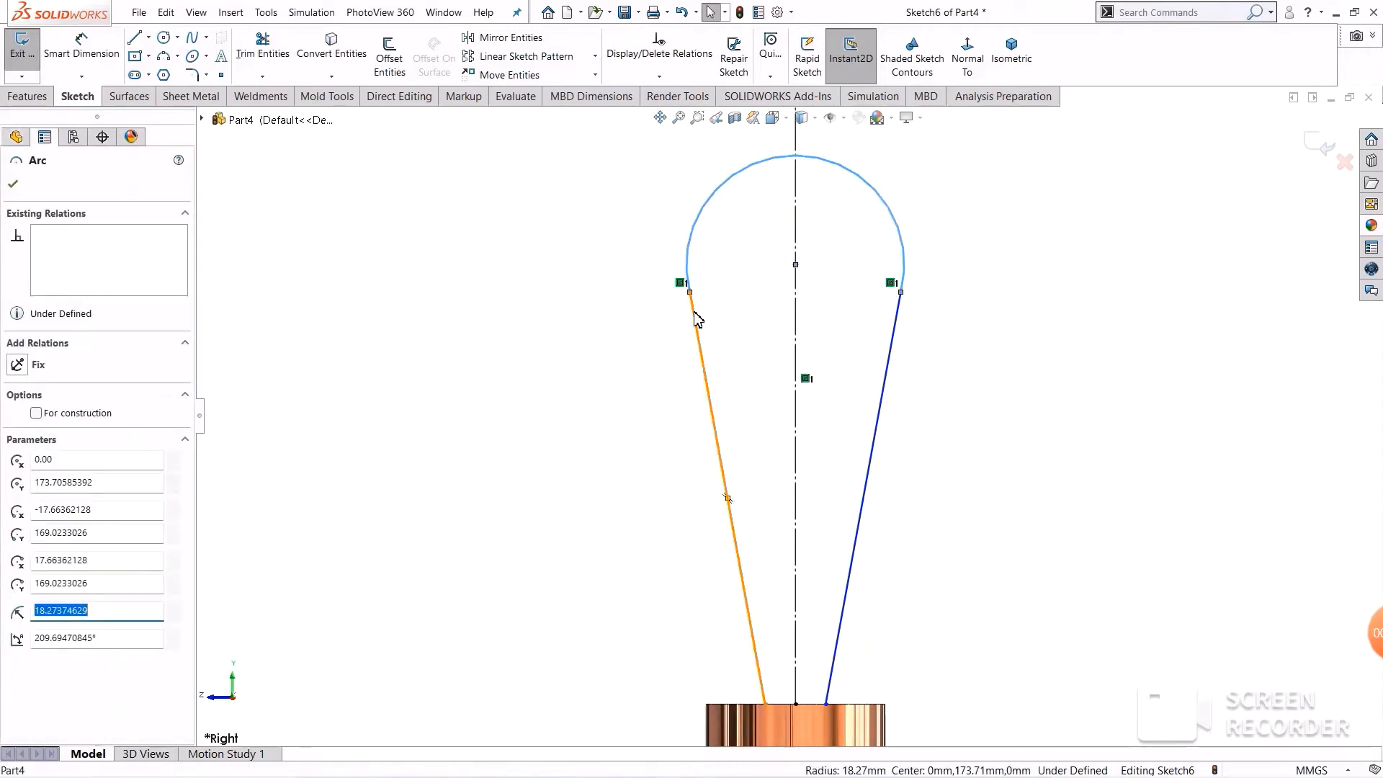
ctrl+click(699, 317)
click(735, 248)
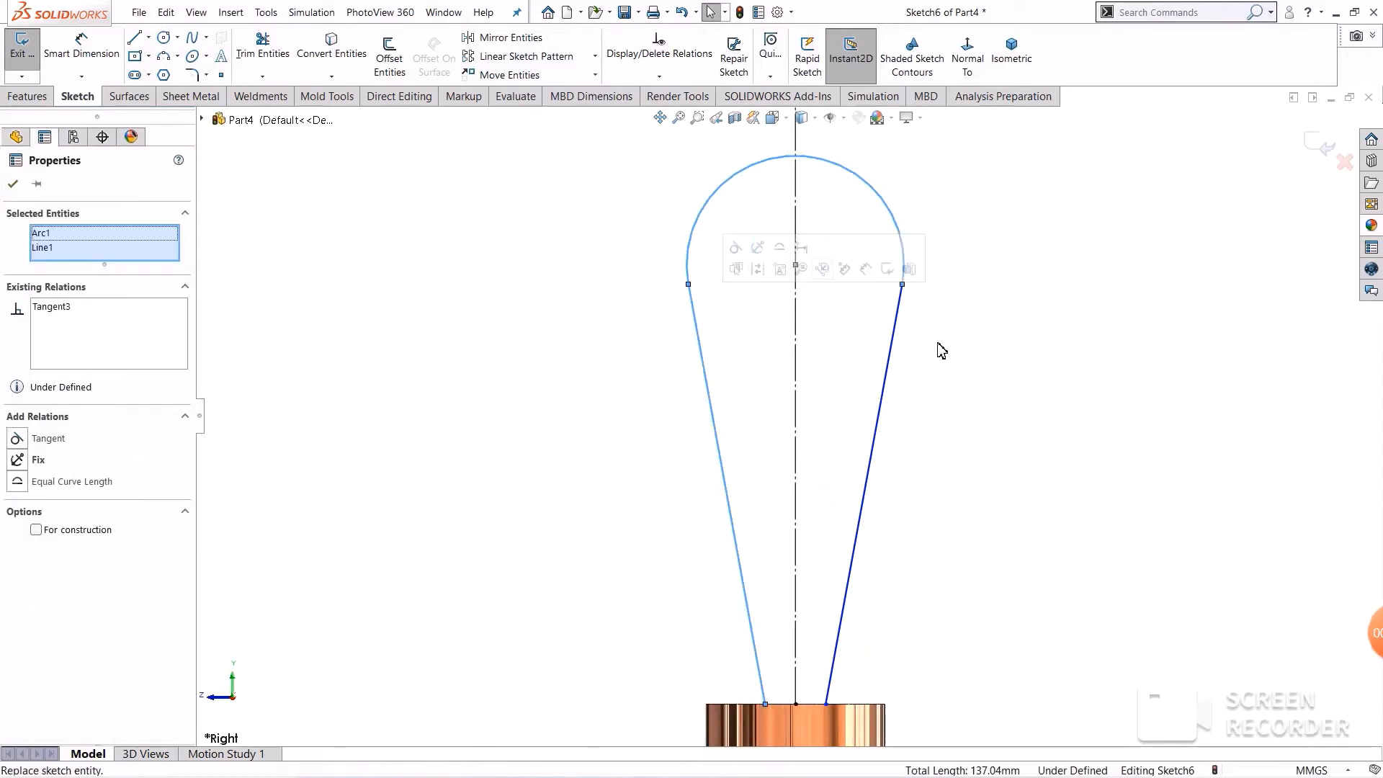
click(1007, 327)
click(912, 273)
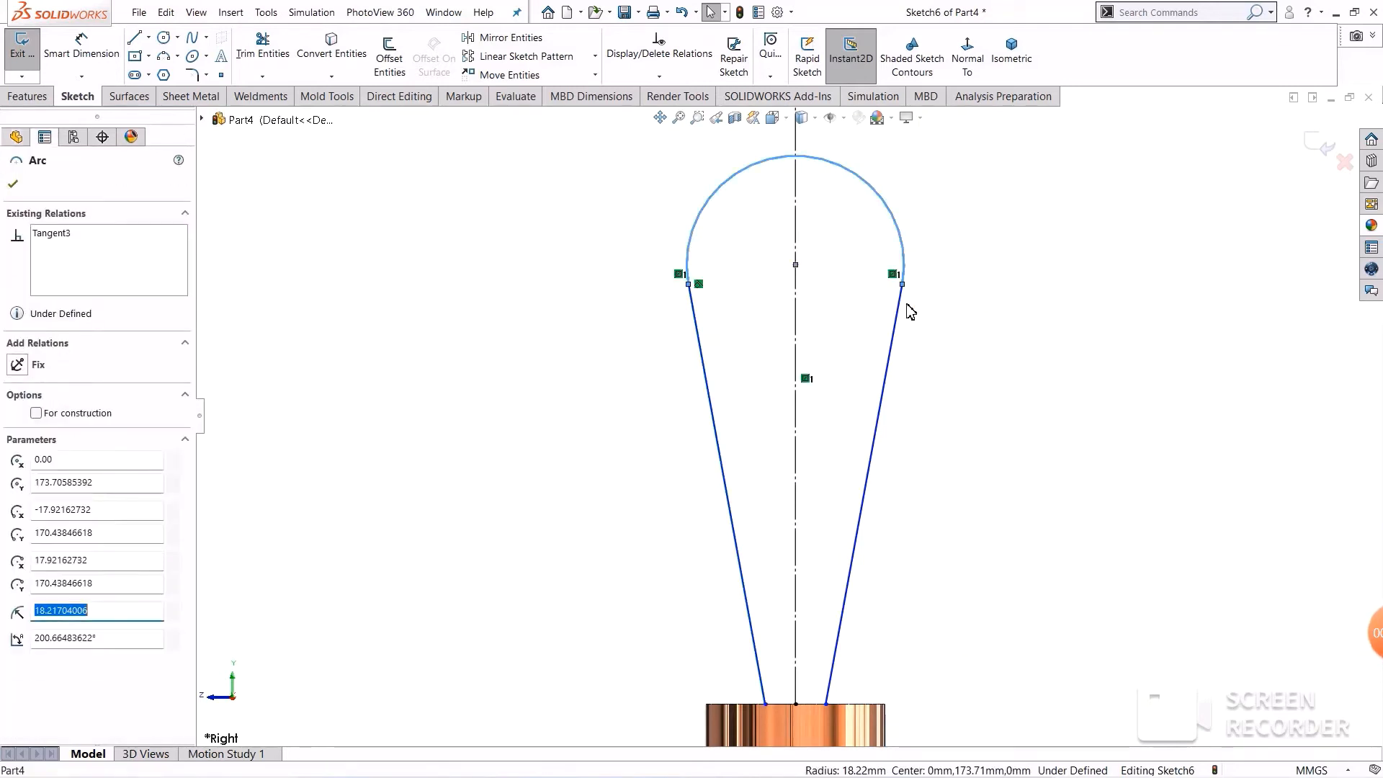
click(900, 309)
ctrl+click(904, 259)
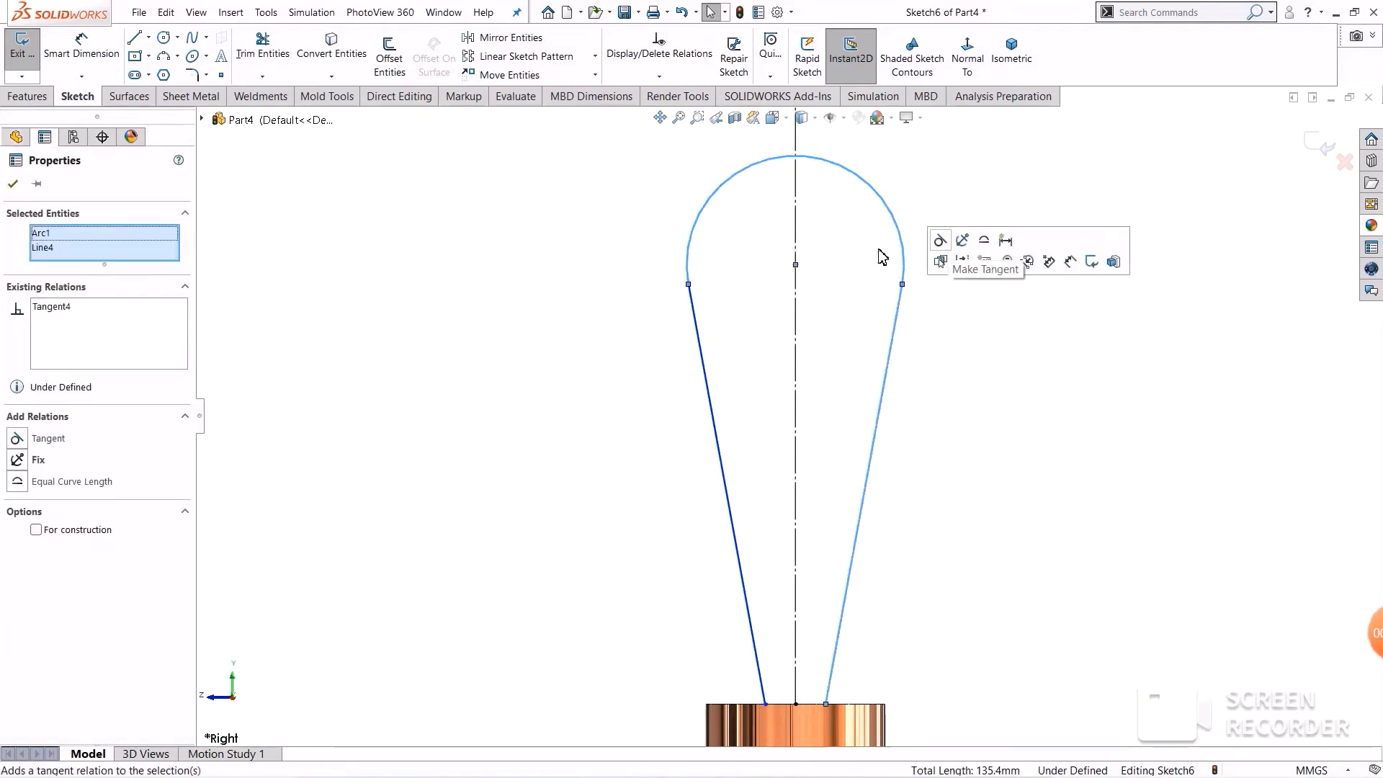
click(949, 254)
click(13, 184)
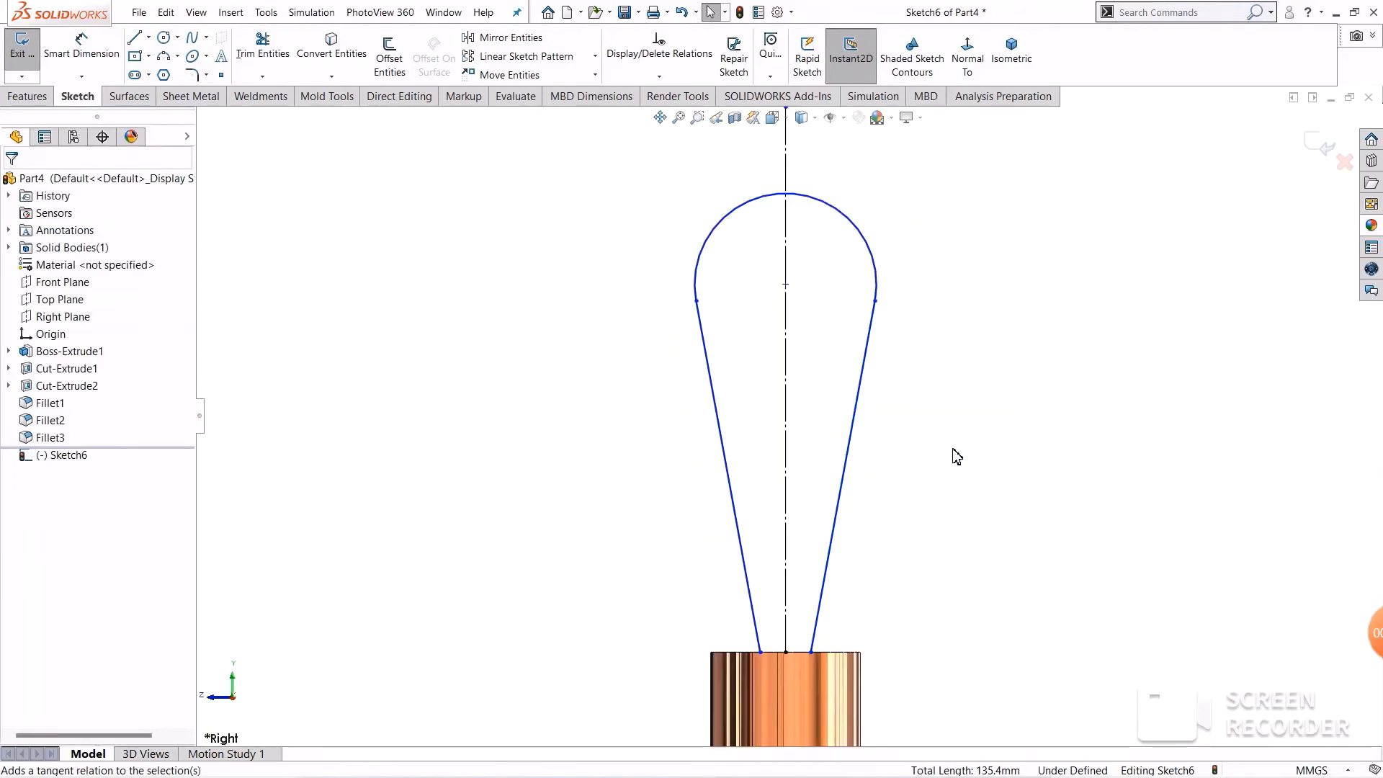
Step: Dimension the vertical distance from the cylinder's top edge to the arc's center and set it to 180 mm
scroll(774, 407, up, 3)
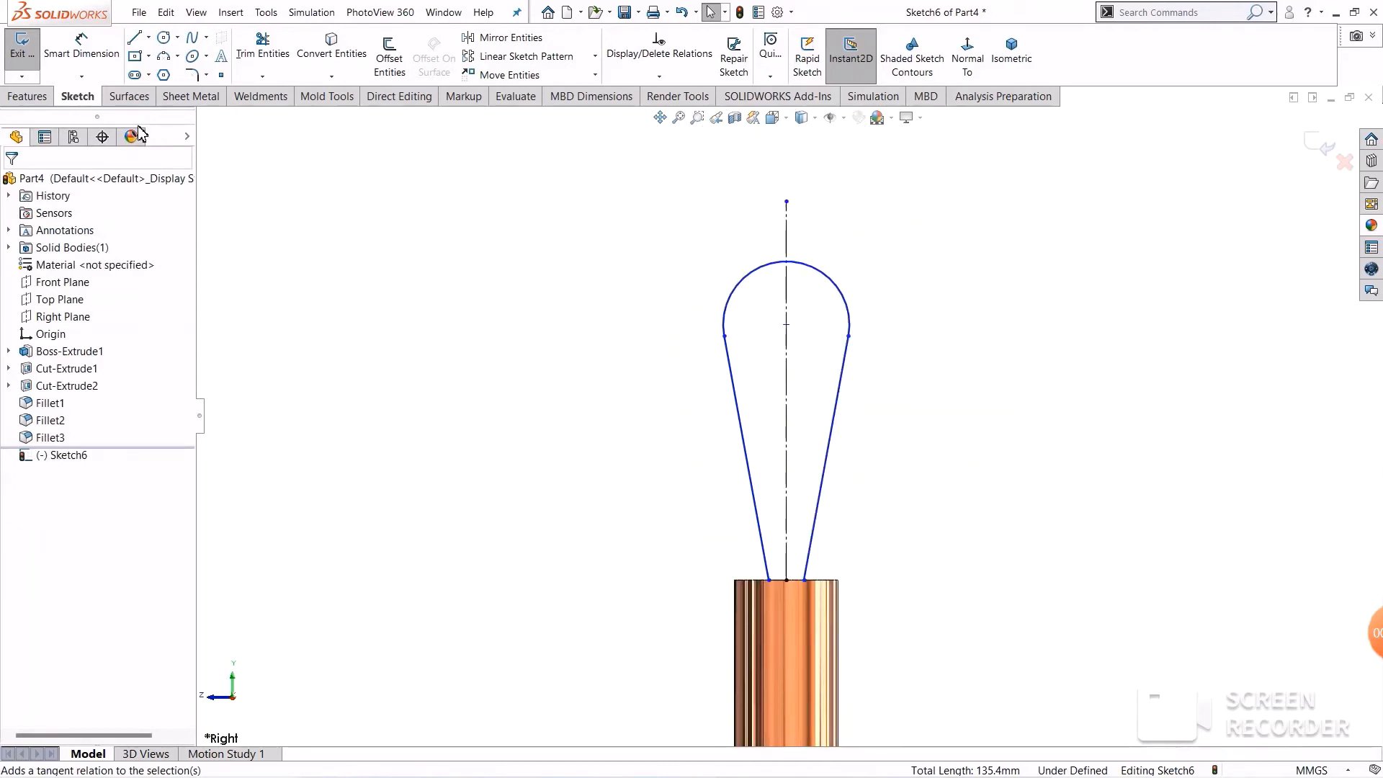
click(90, 55)
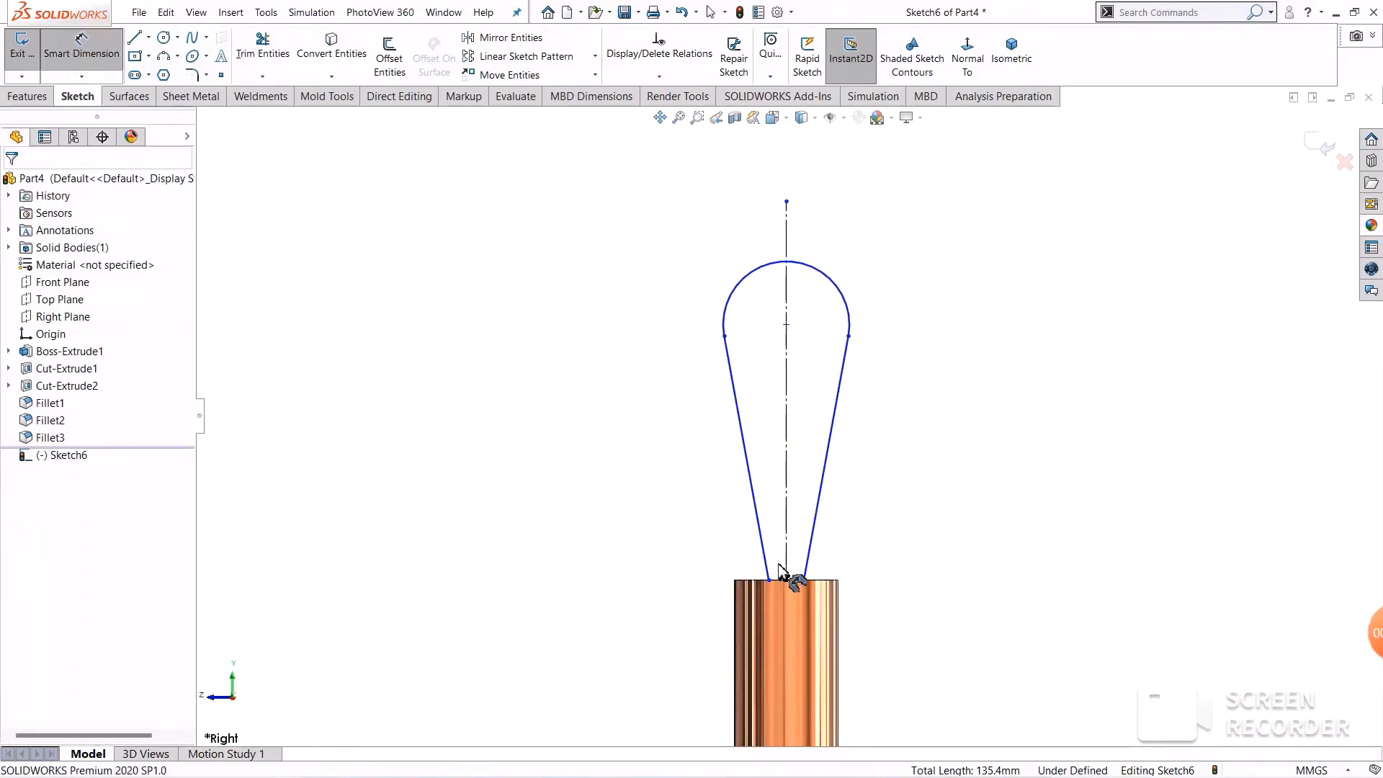
click(758, 582)
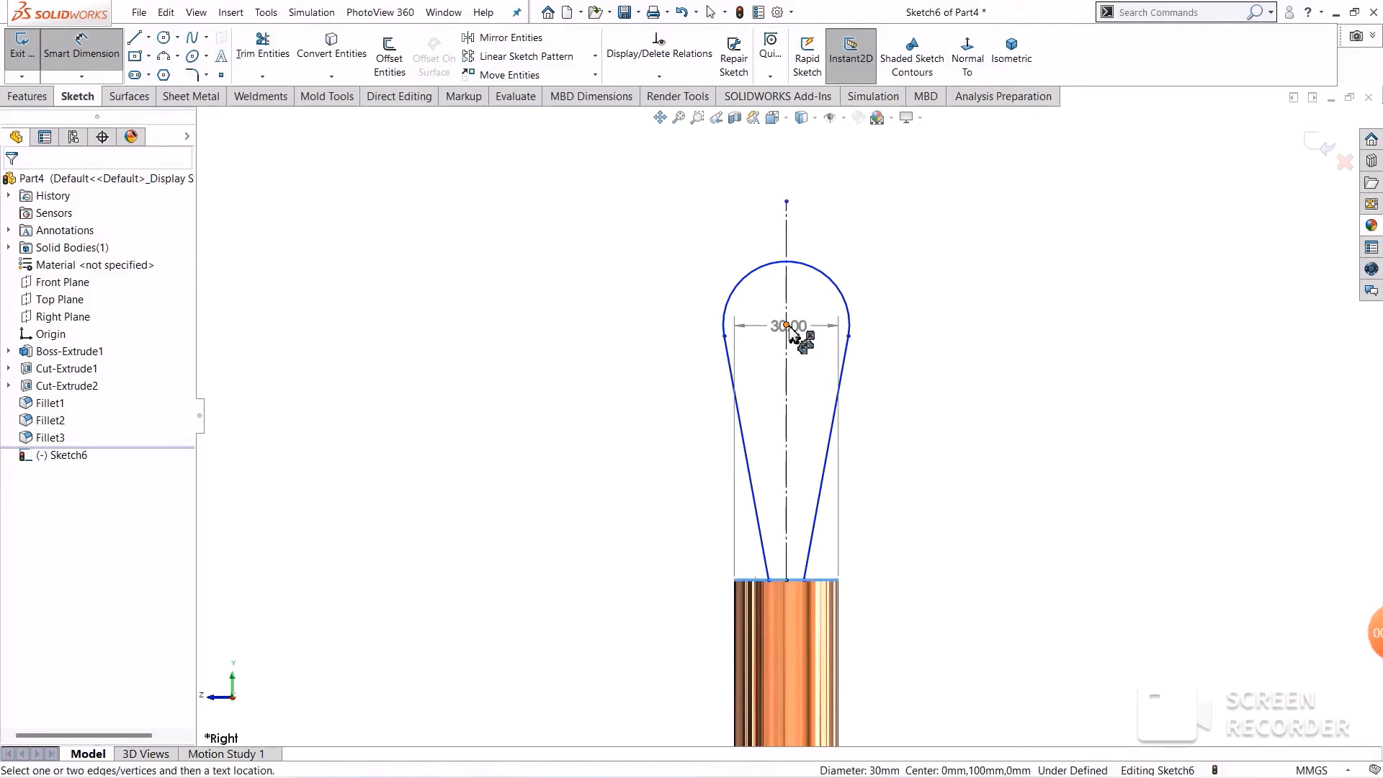
click(786, 325)
click(635, 310)
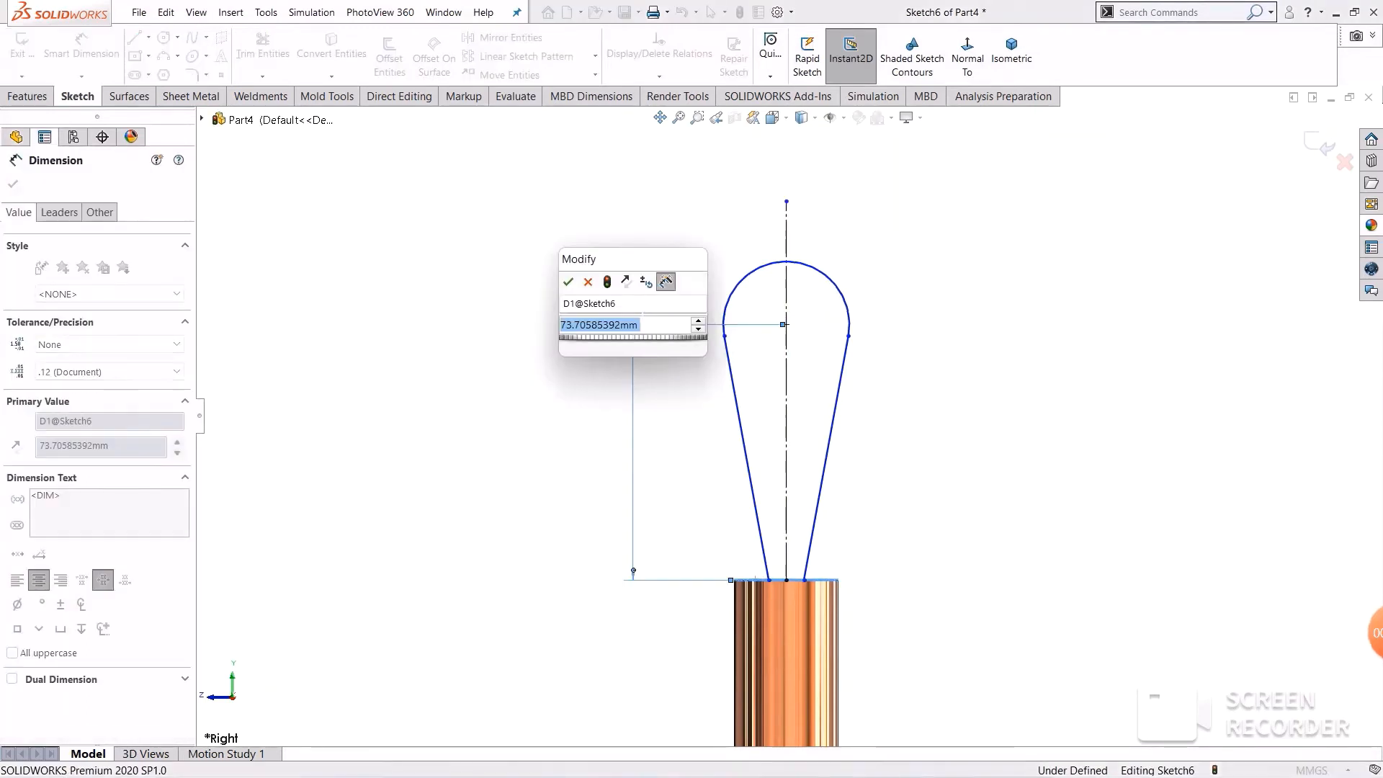
text(180)
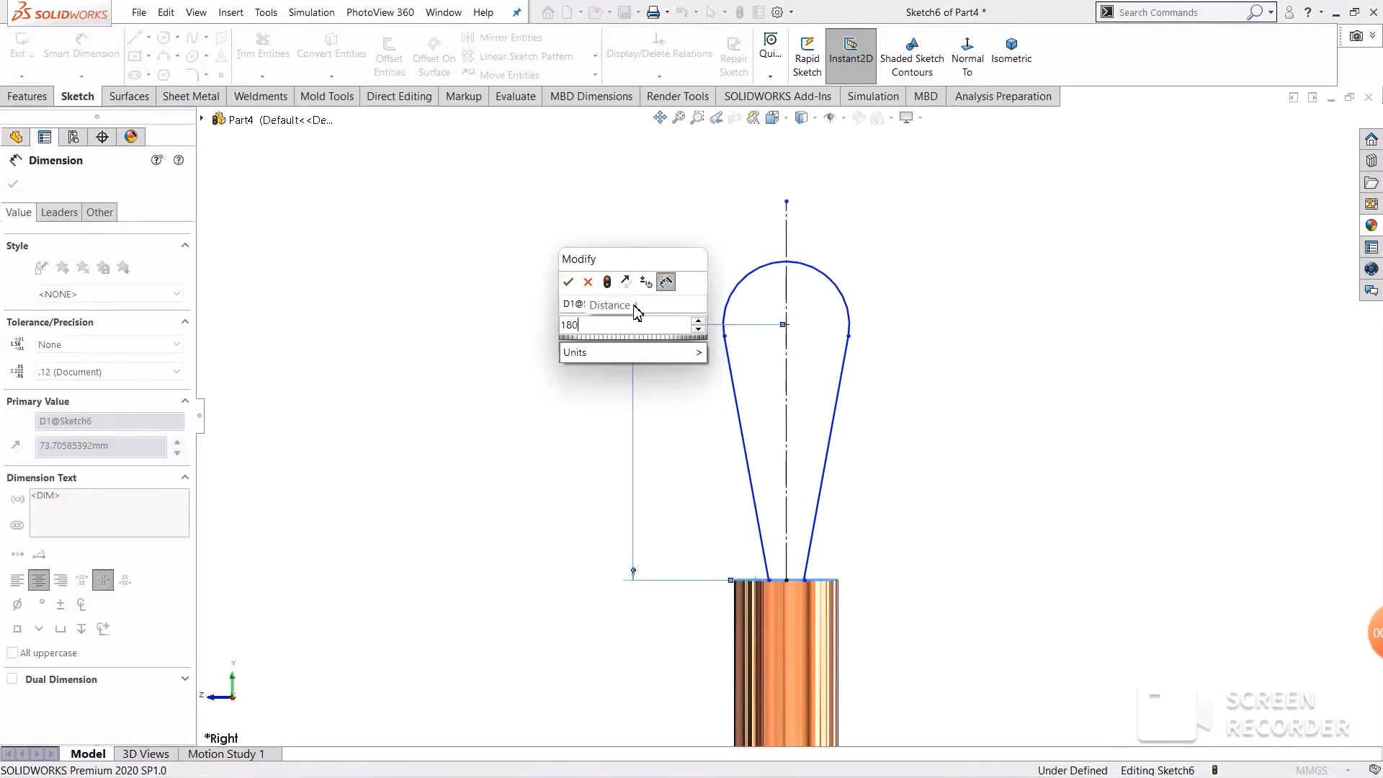
key(Return)
scroll(720, 461, up, 5)
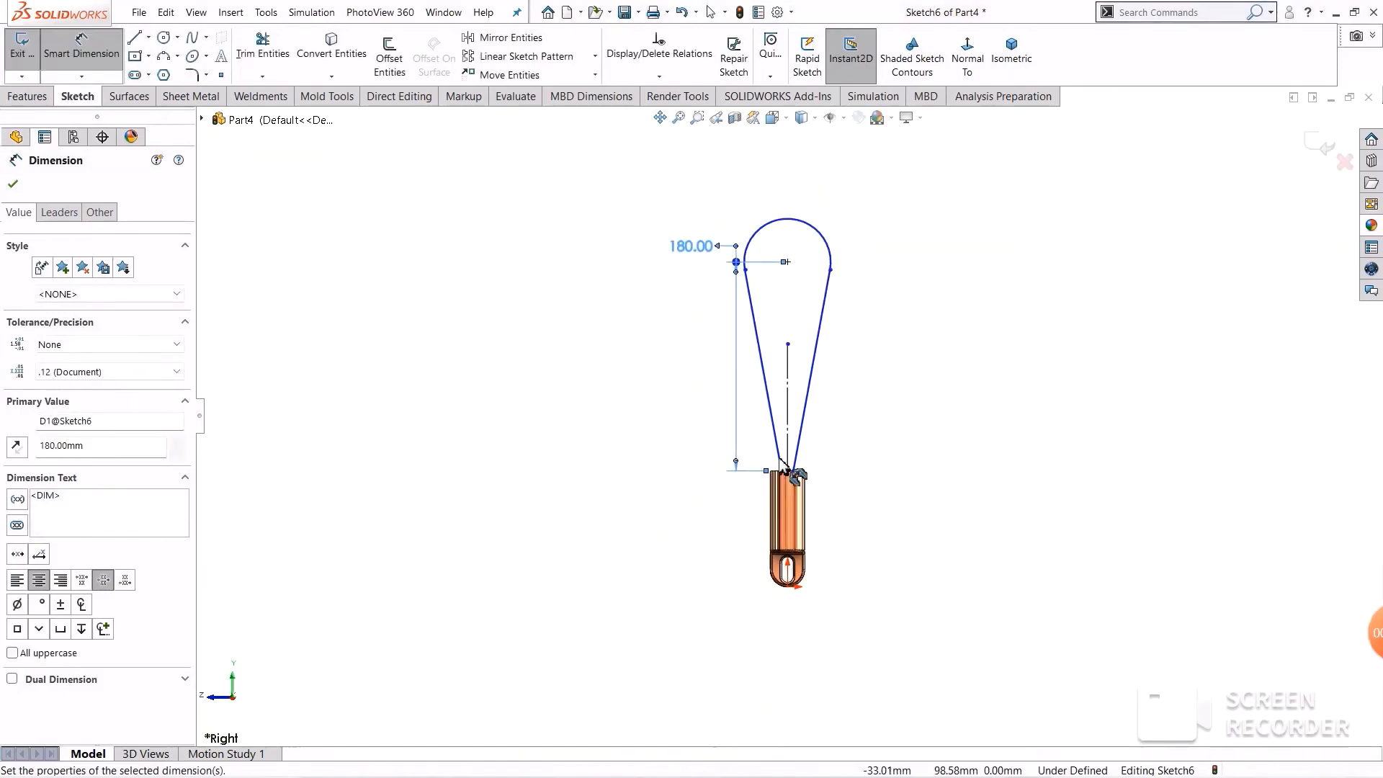
scroll(857, 266, down, 3)
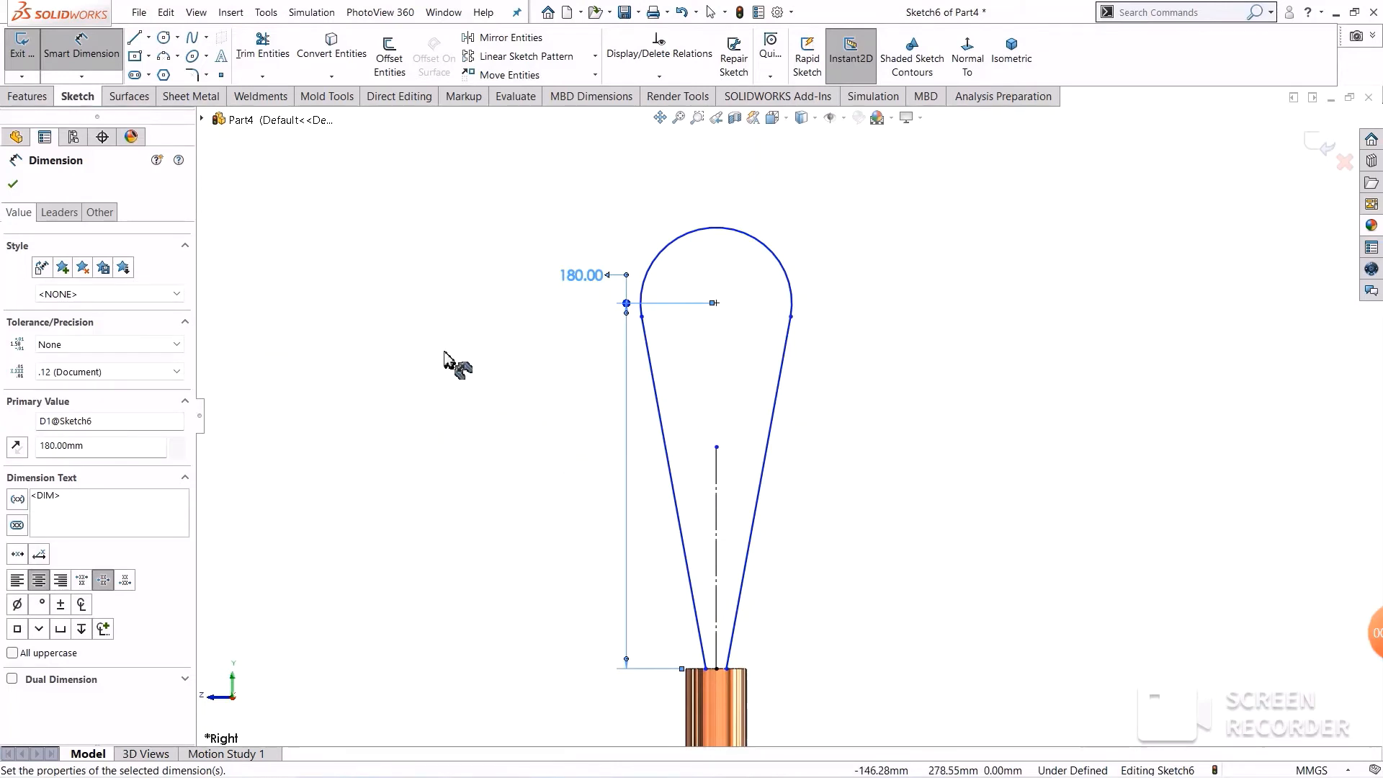
scroll(504, 442, up, 2)
scroll(760, 602, down, 5)
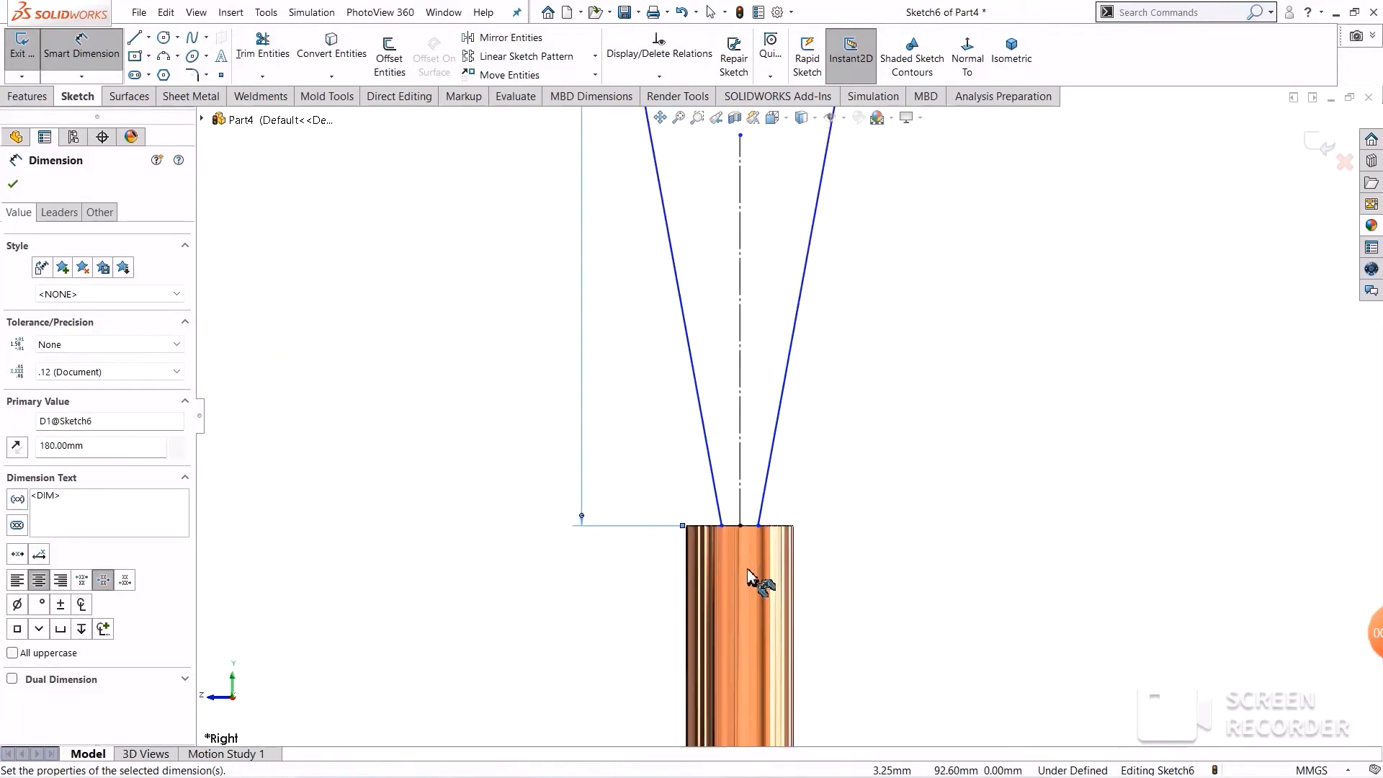
scroll(753, 575, down, 2)
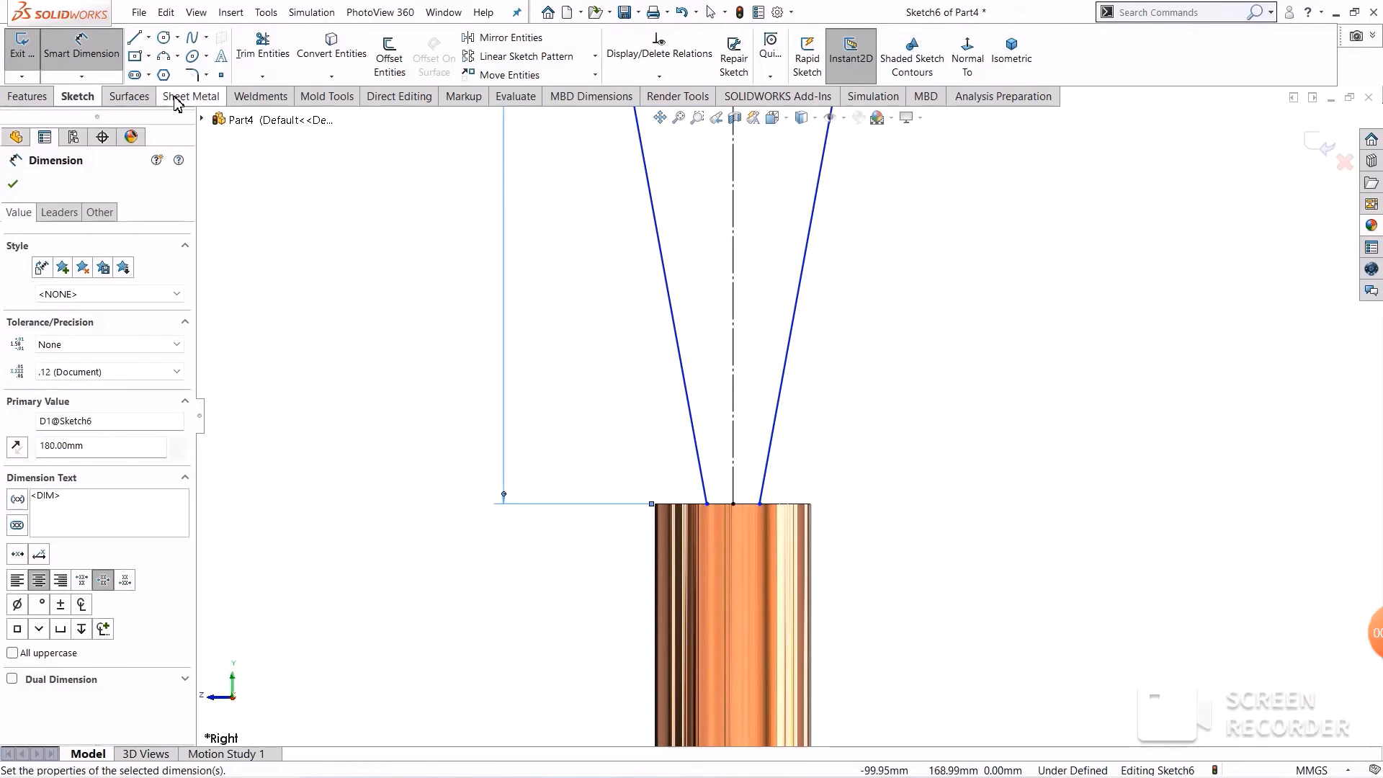
Step: Dimension the horizontal distance between the slanted lines' lower endpoints at the cylinder's top edge and set it to 15 mm
click(707, 504)
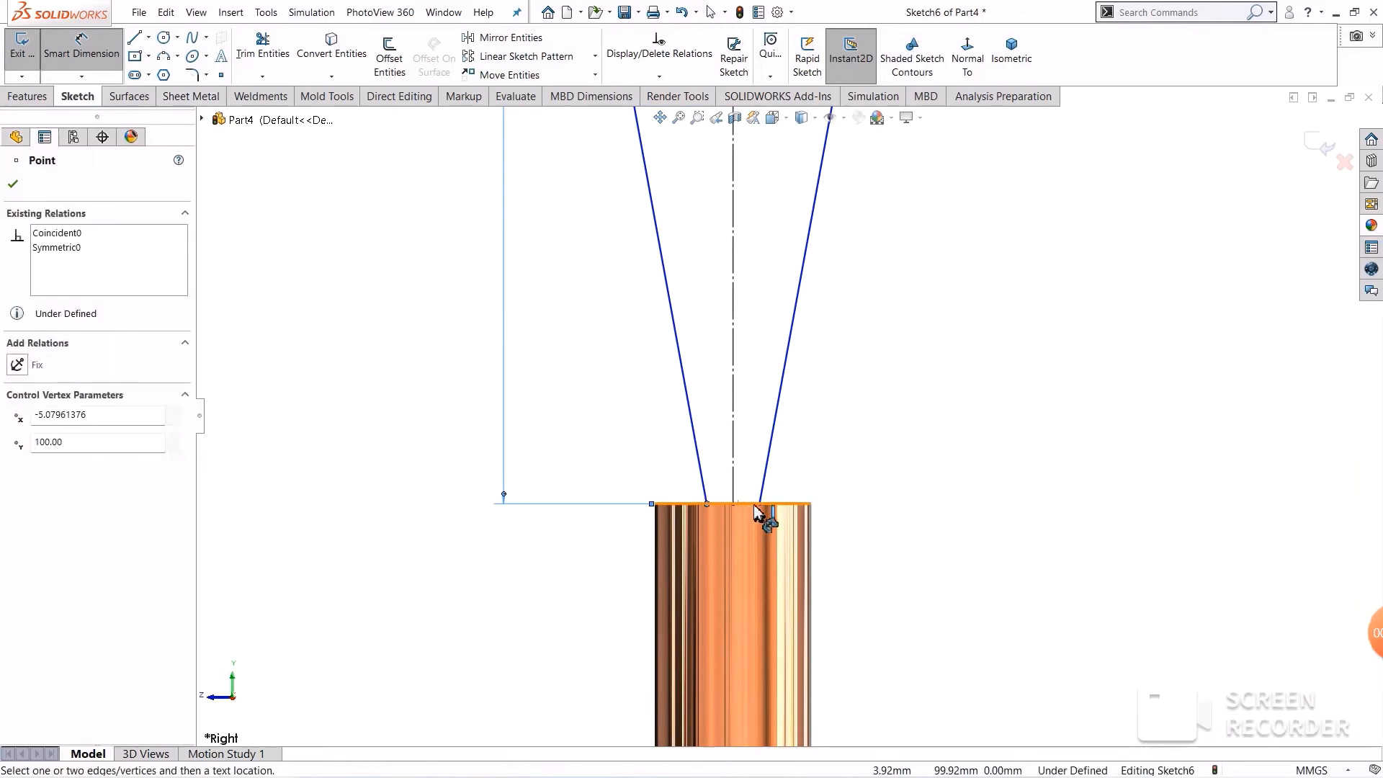
click(760, 504)
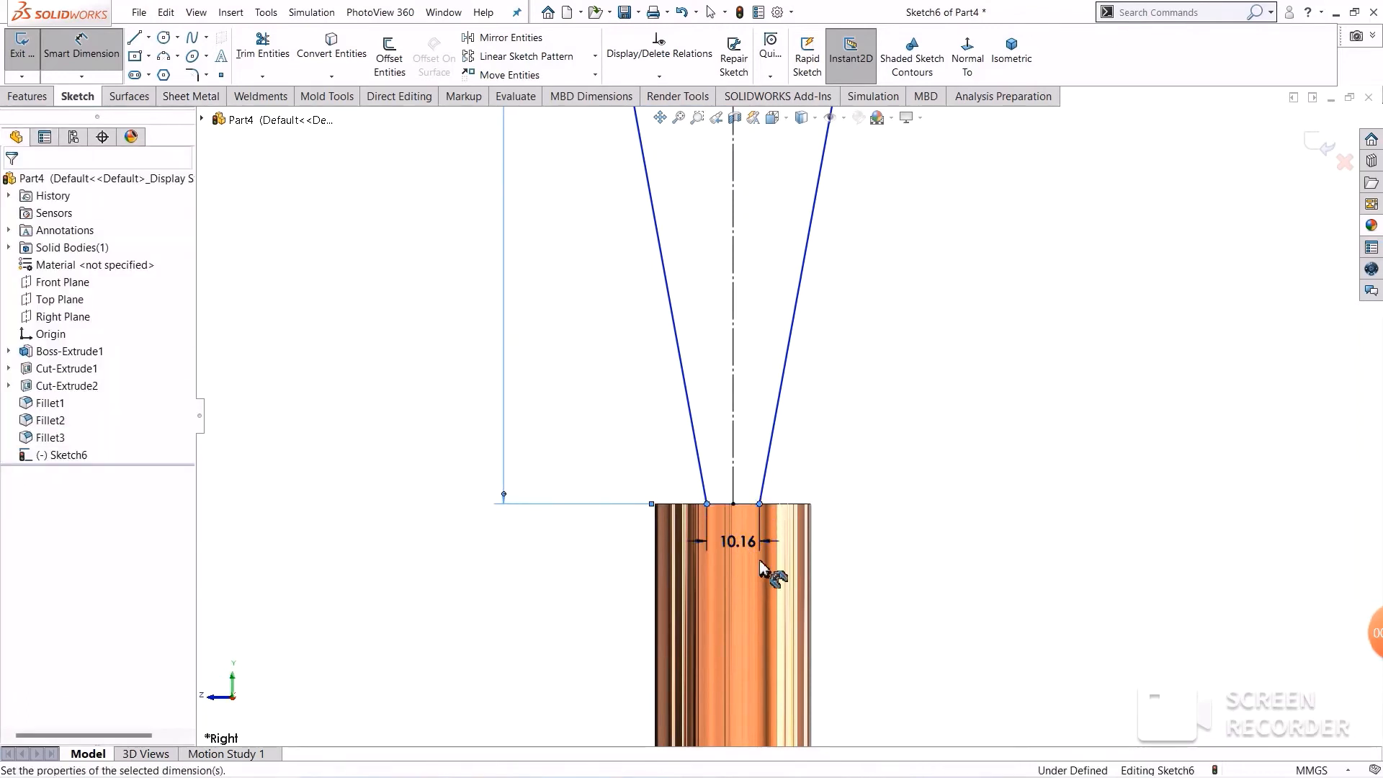
click(759, 560)
text(1)
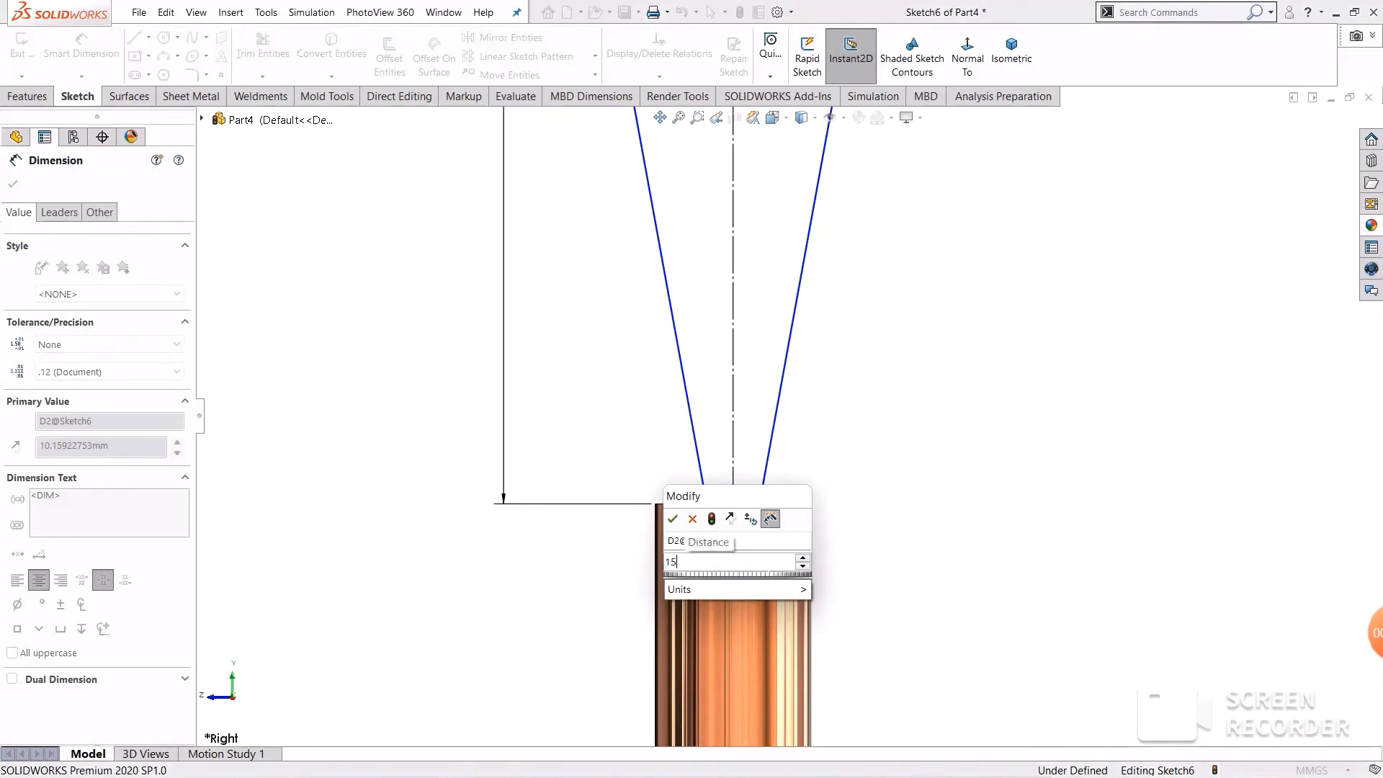
text(5)
key(Return)
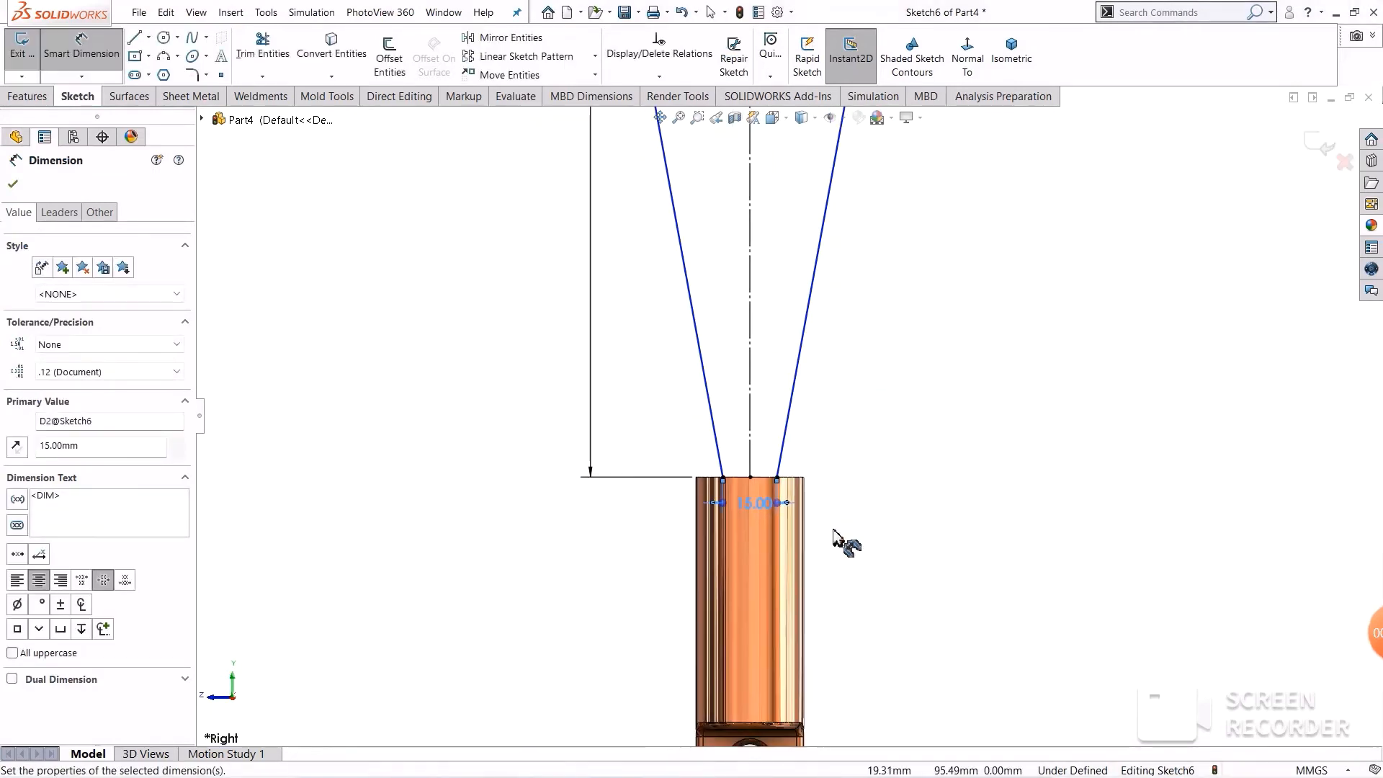
Step: Dimension the top arc with a radius of 35 mm and finish the profile sketch
key(f)
scroll(825, 342, down, 2)
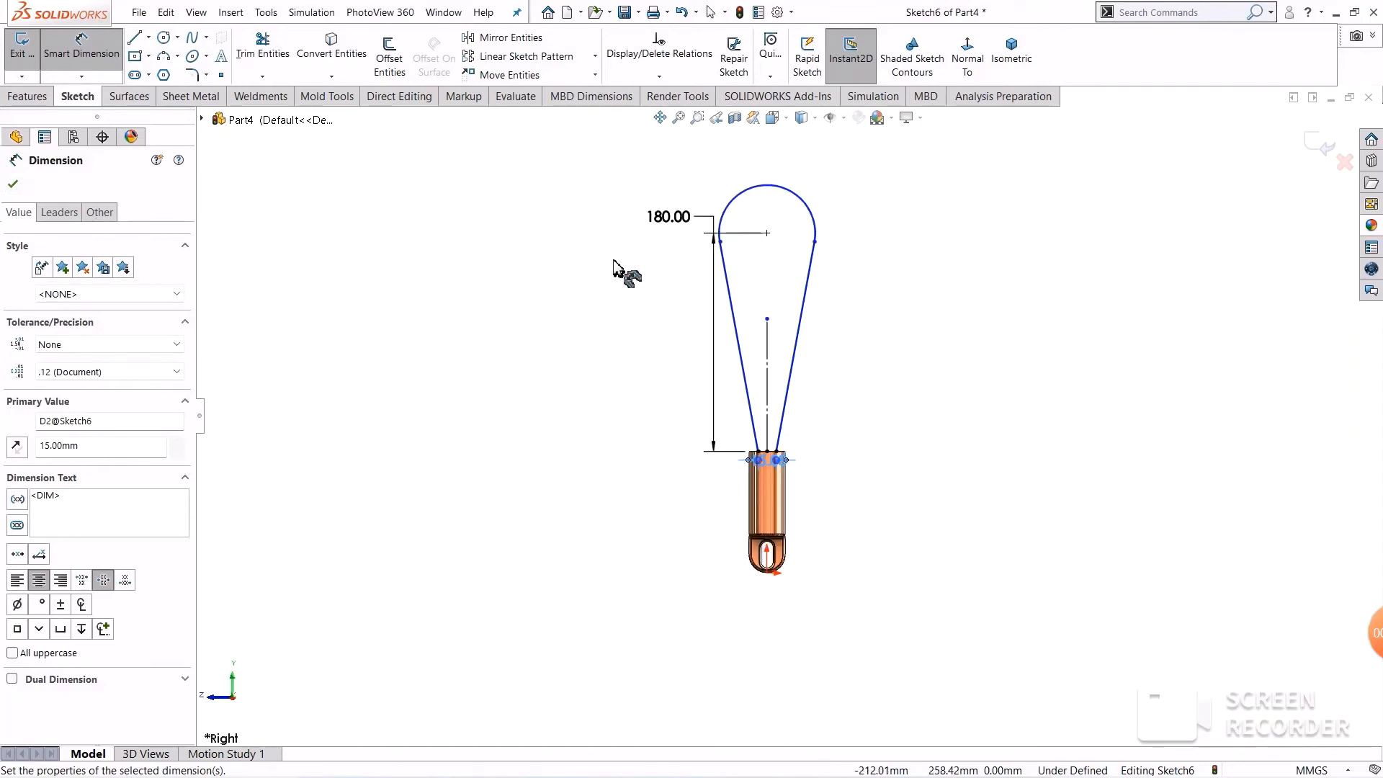
click(762, 189)
click(770, 213)
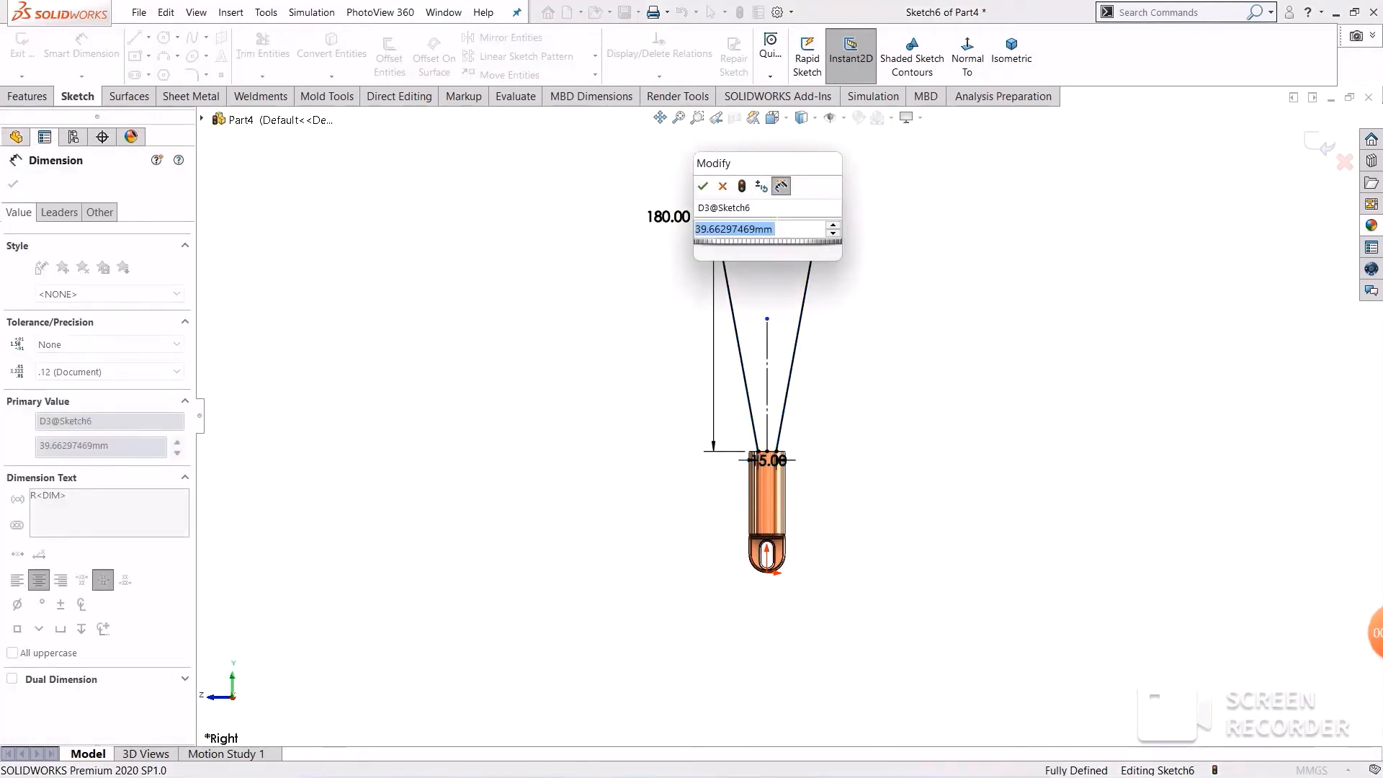
text(35)
key(Return)
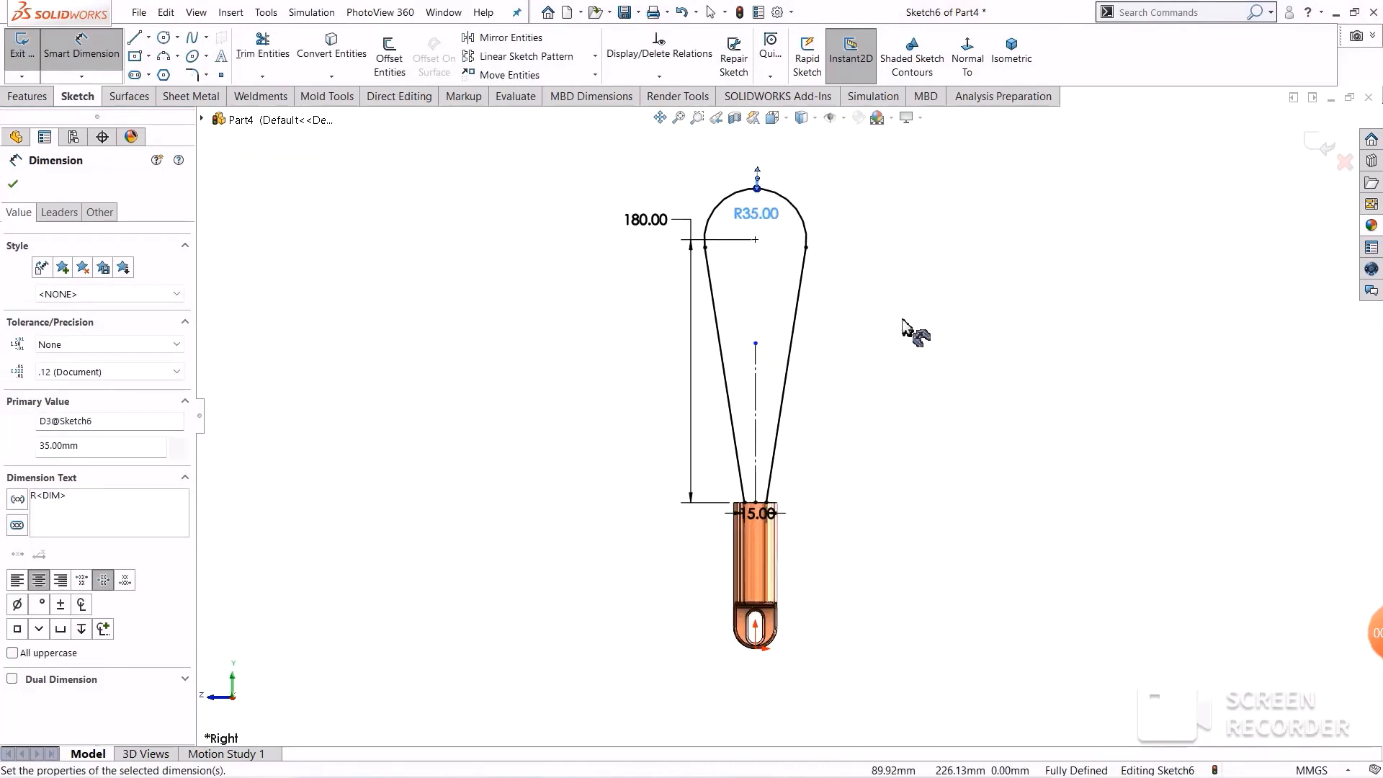
click(1324, 149)
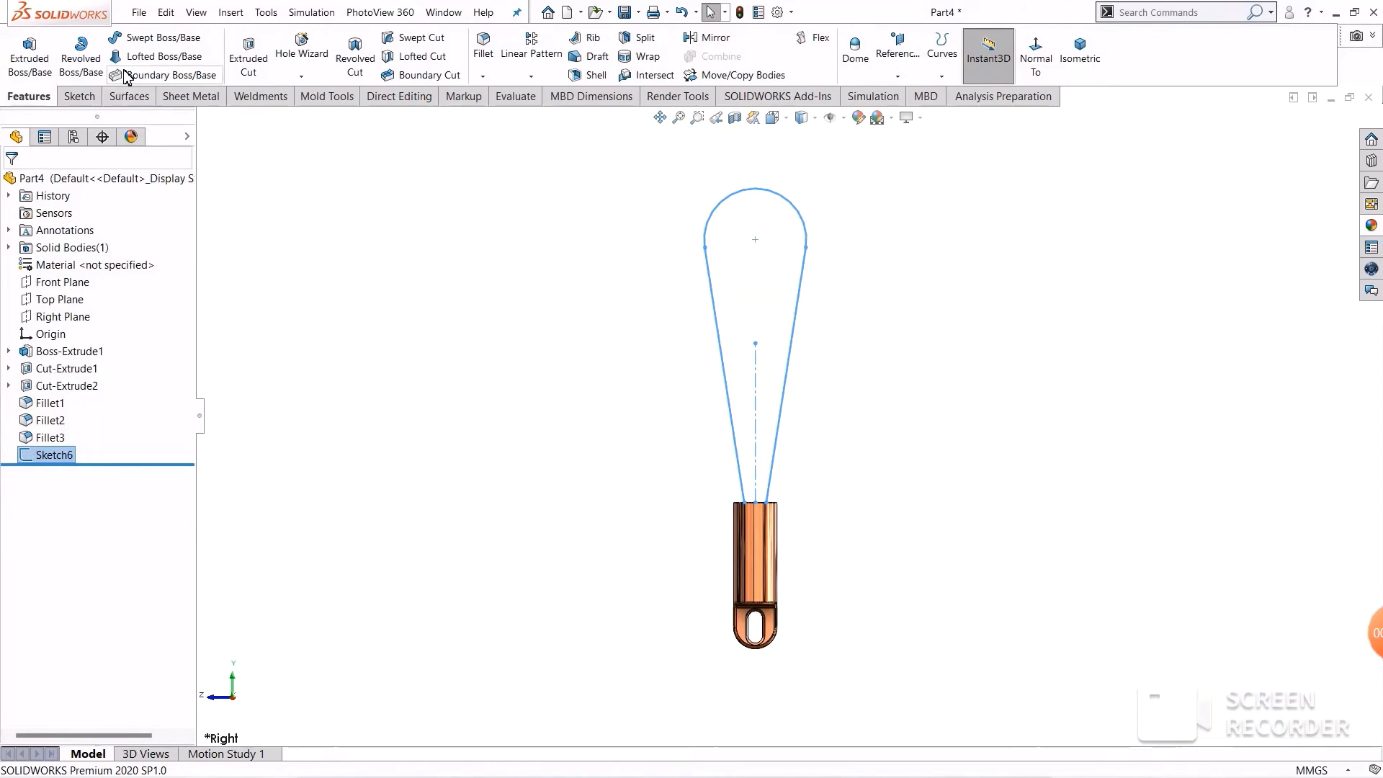
Step: Sweep a circular profile of 2.5 mm diameter along the tapered, round-topped sketch
click(144, 38)
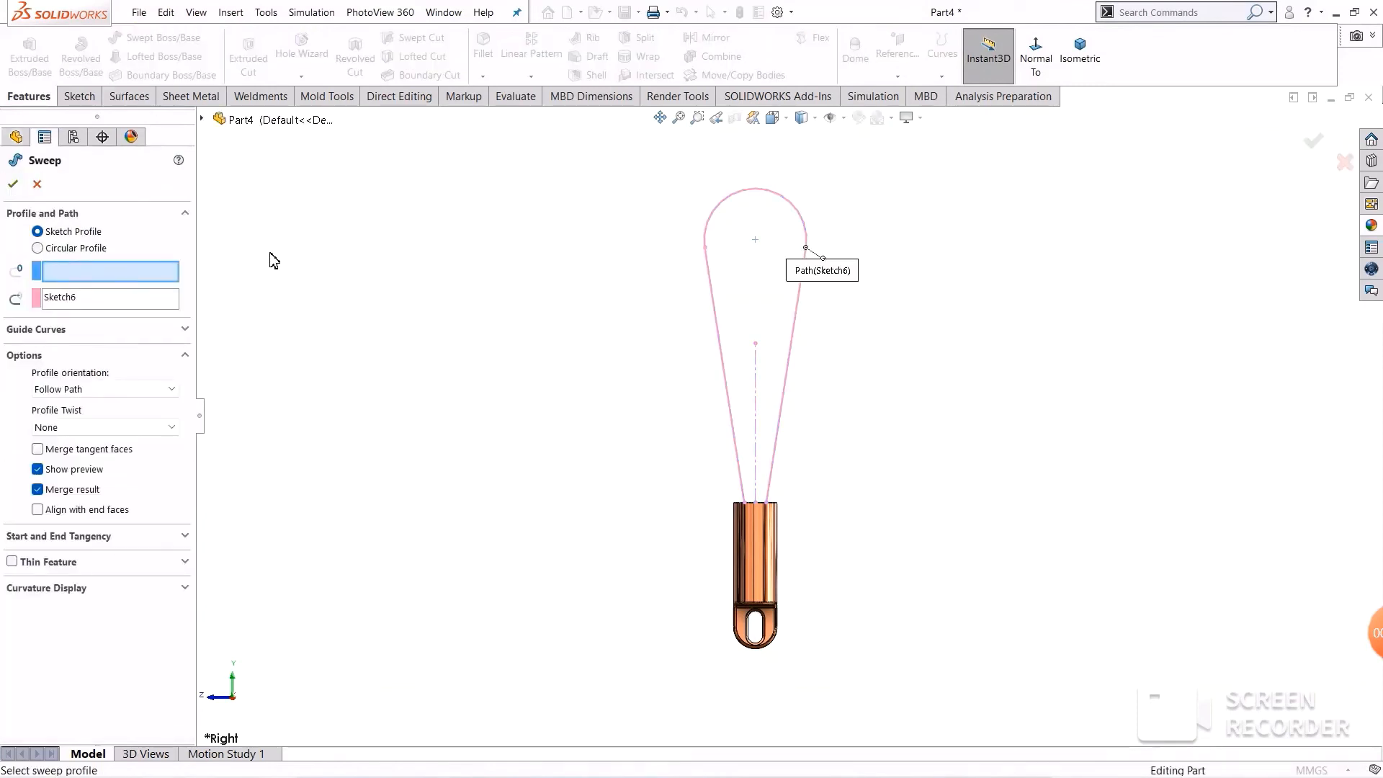
click(38, 248)
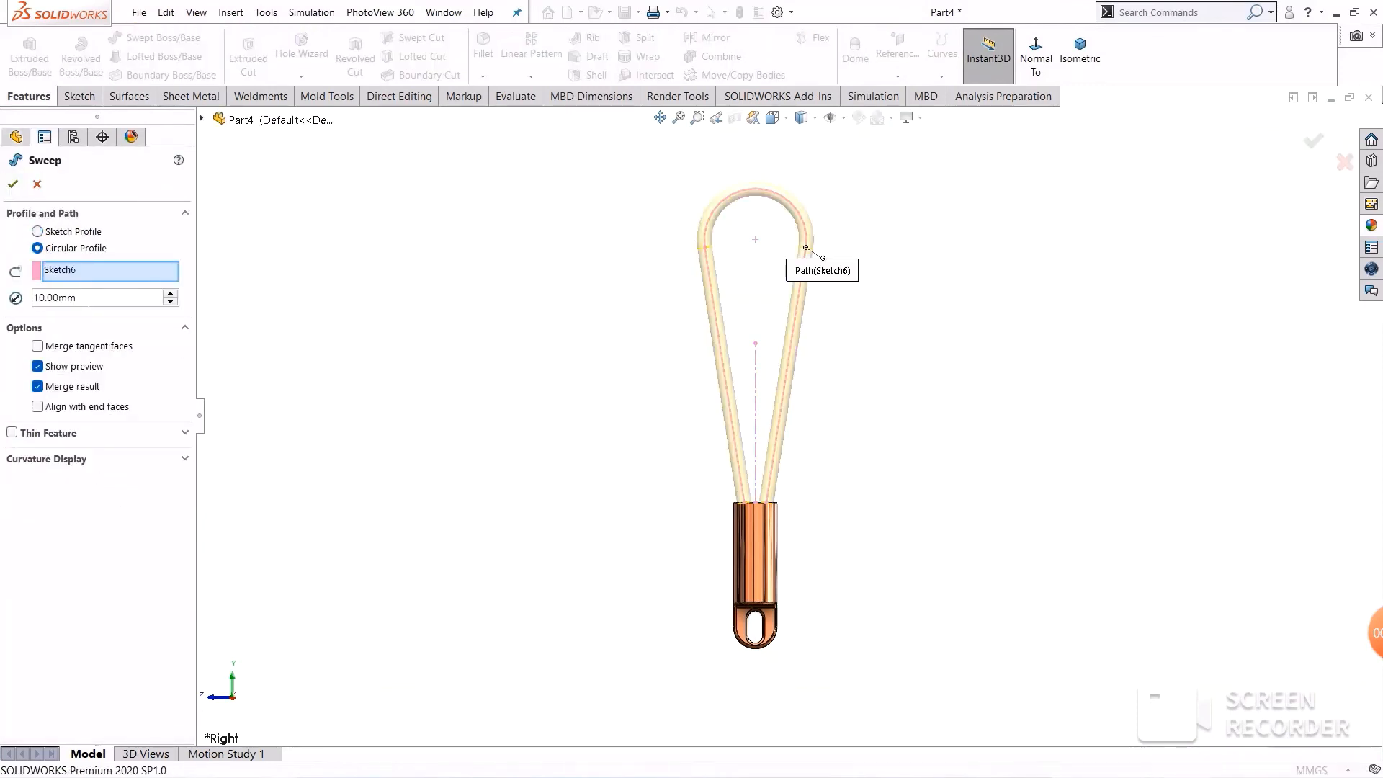
click(20, 299)
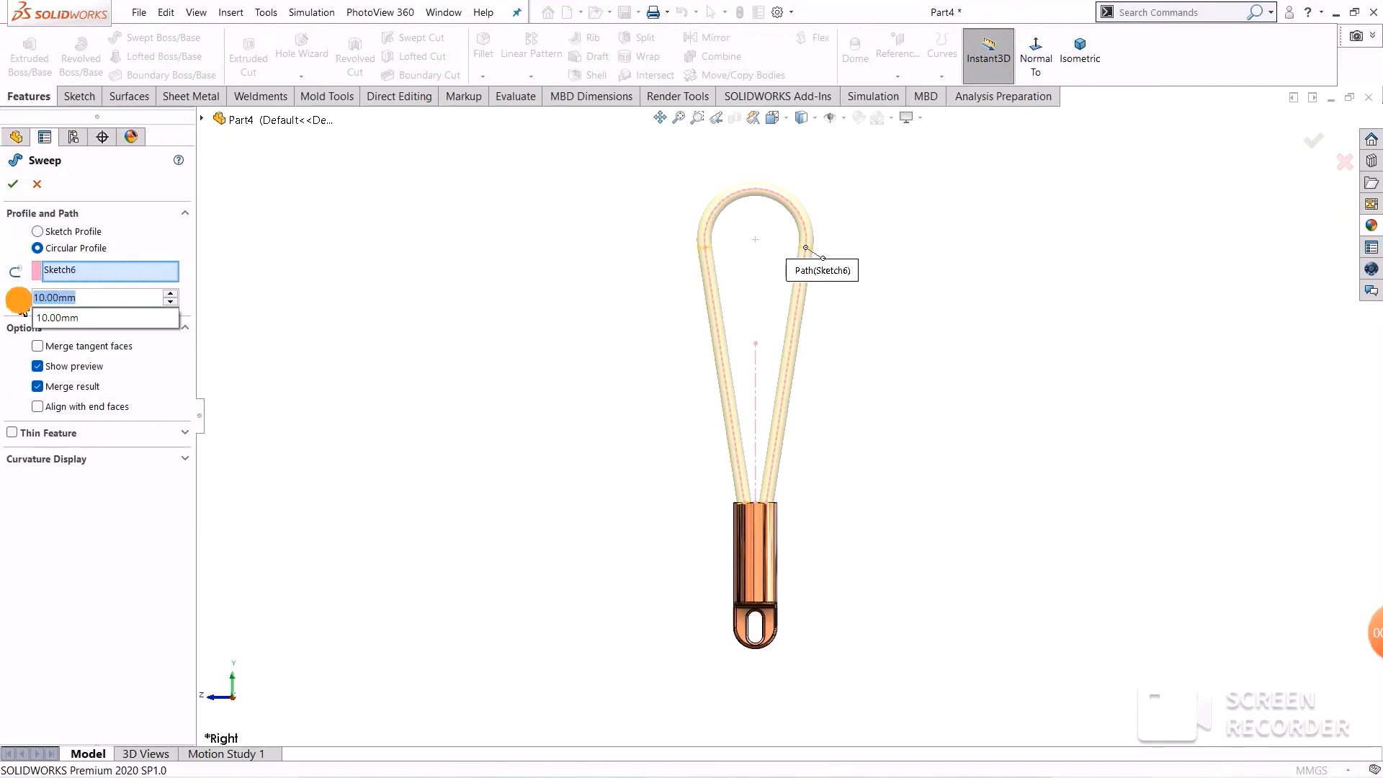
text(2.5)
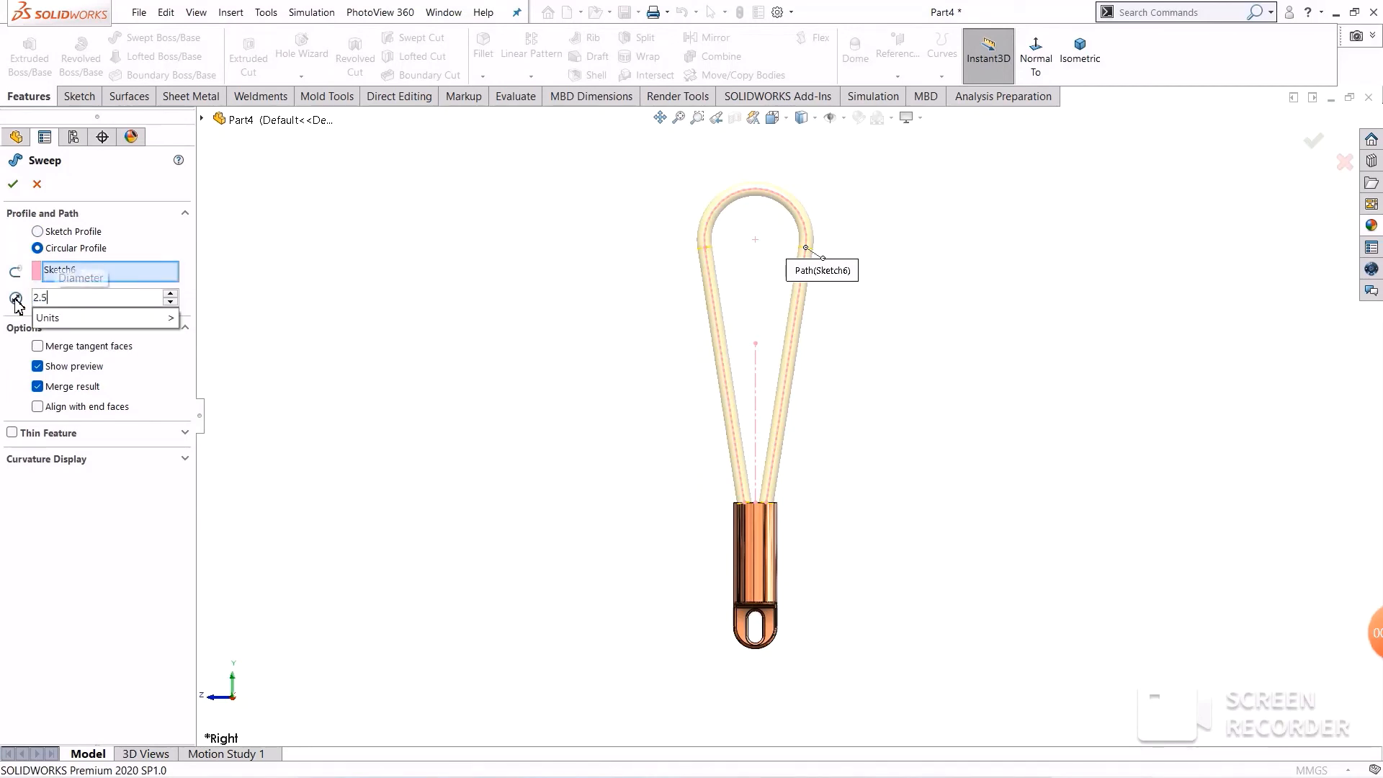
key(Return)
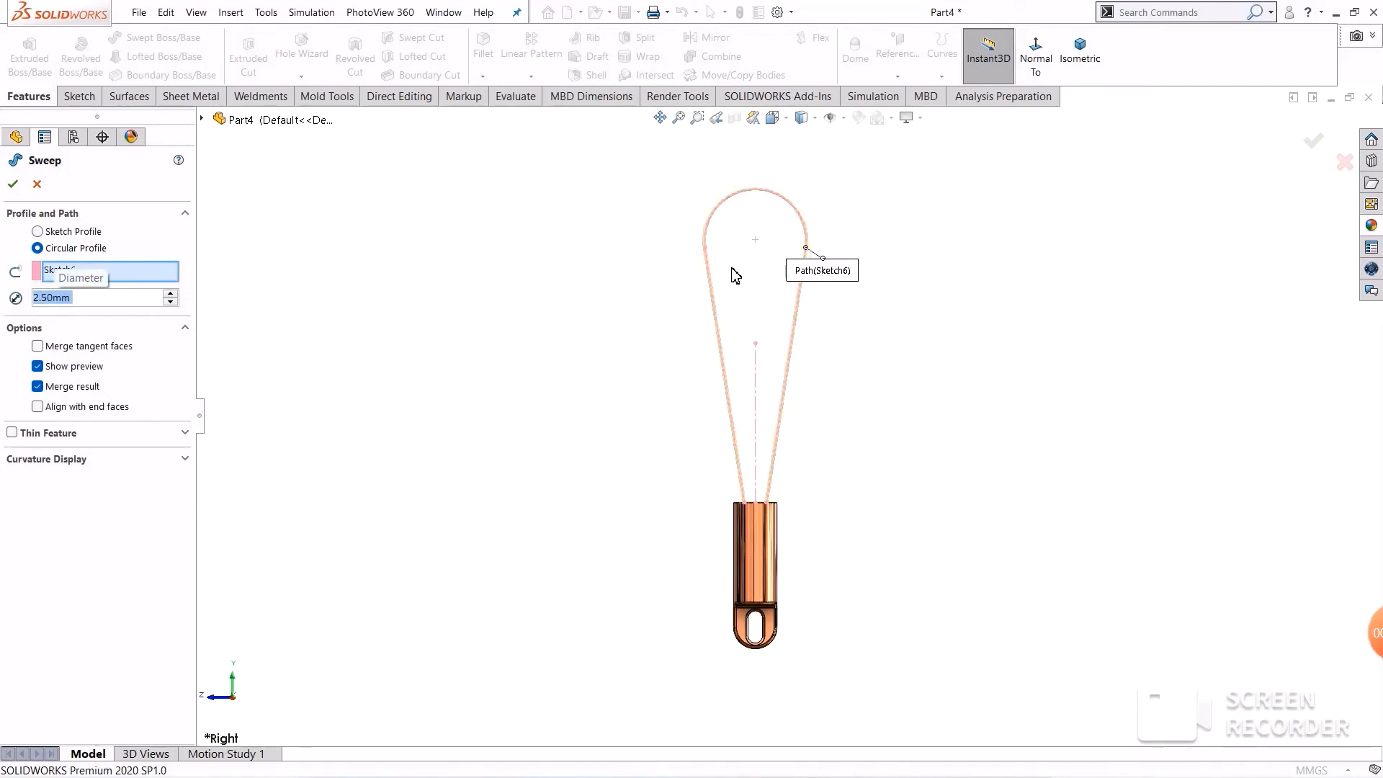
scroll(767, 258, down, 3)
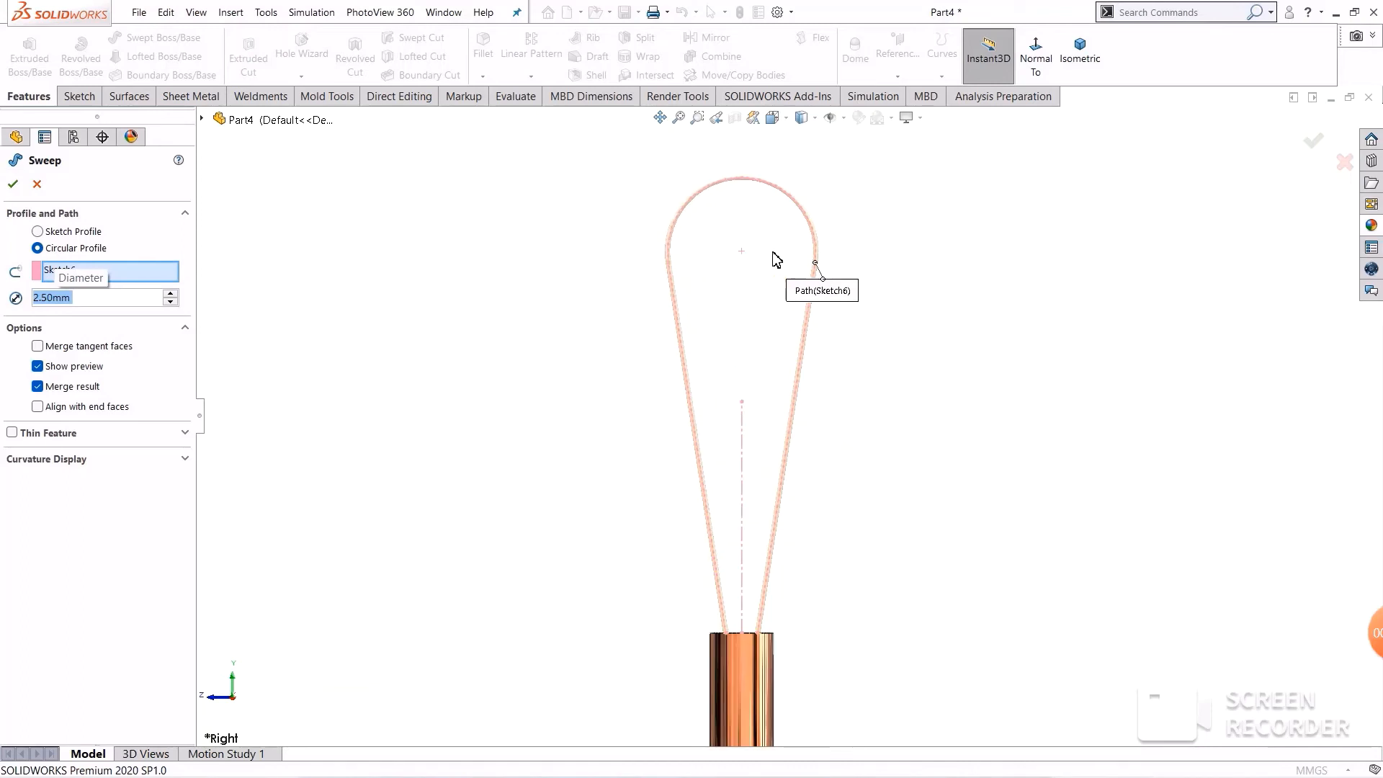
click(13, 184)
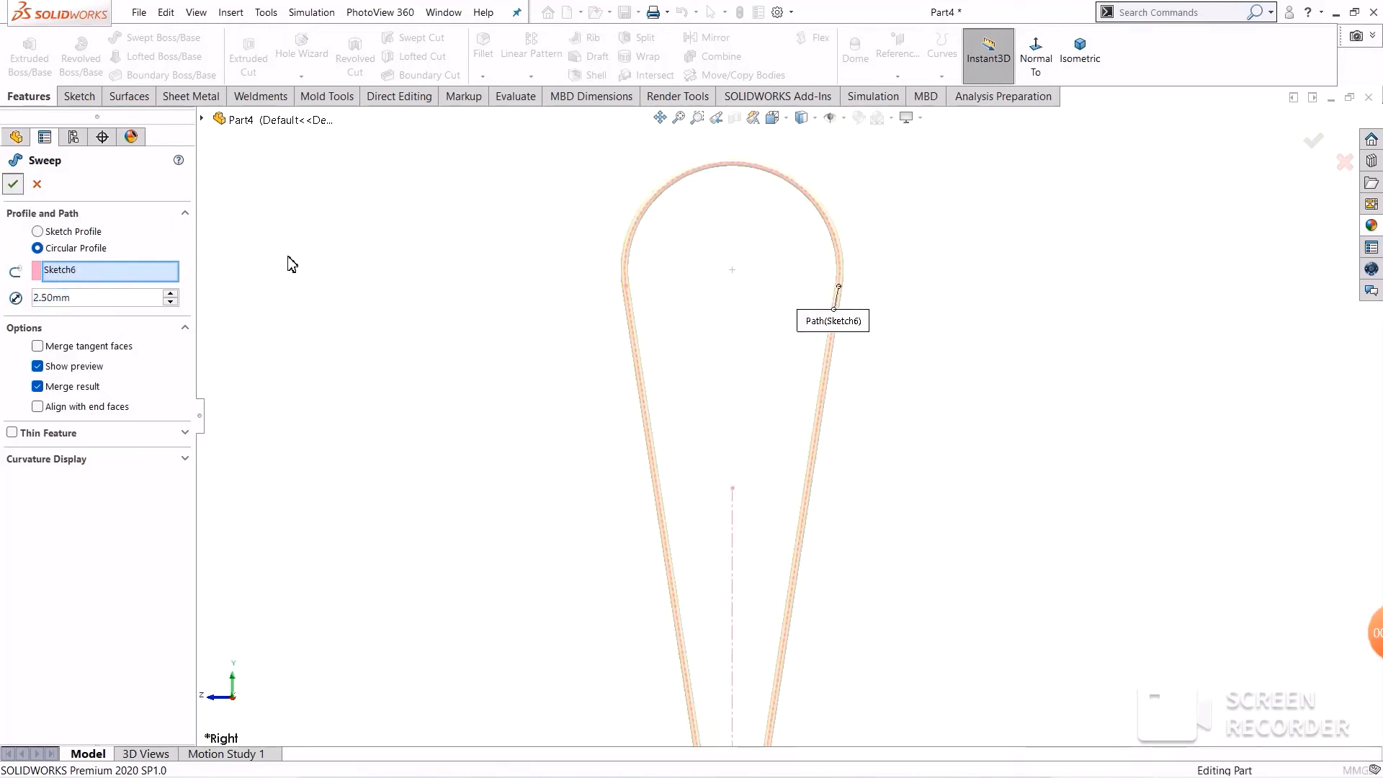
click(561, 418)
Step: Circular-pattern the swept wire loop using the cylinder's top face as the direction, with 3 equally spaced instances over 360 degrees
middle_drag(914, 385, 777, 479)
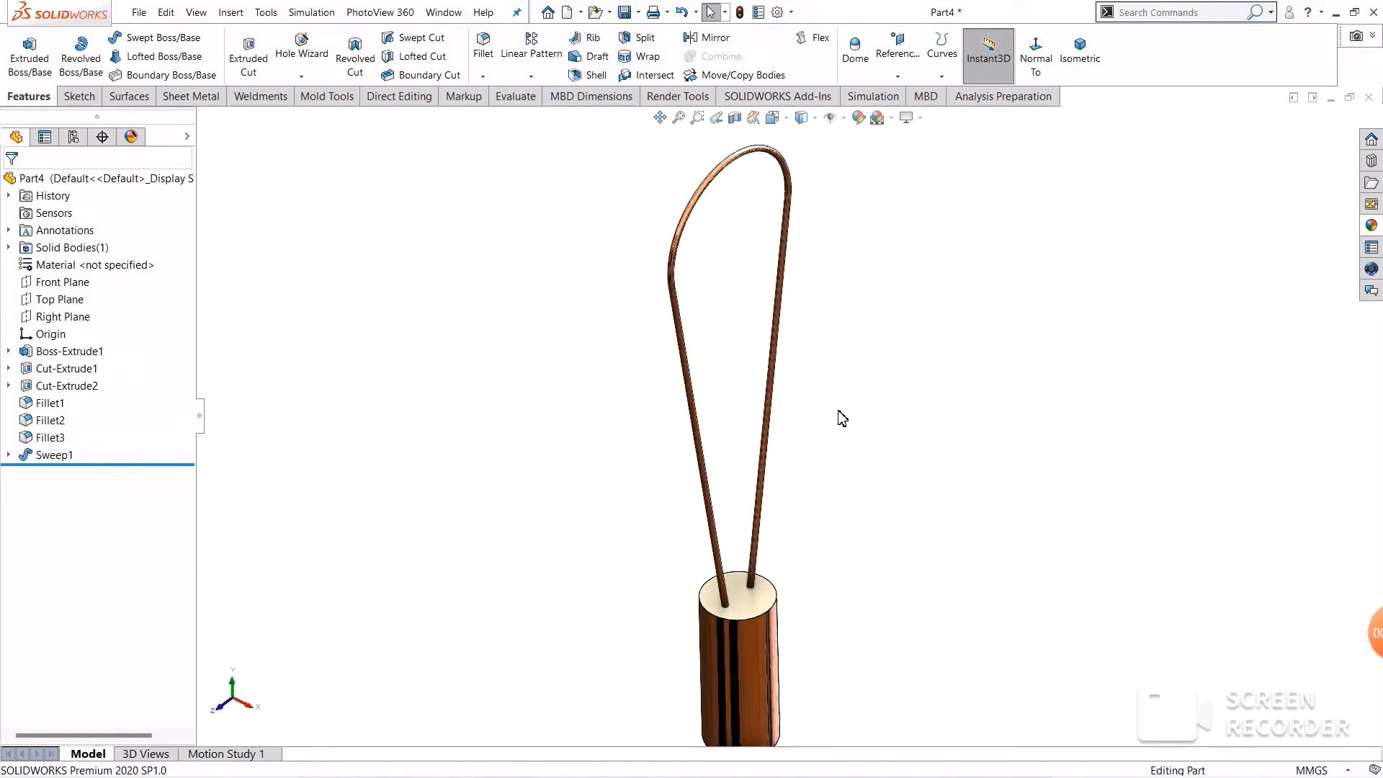
middle_drag(840, 418, 793, 456)
scroll(794, 458, up, 1)
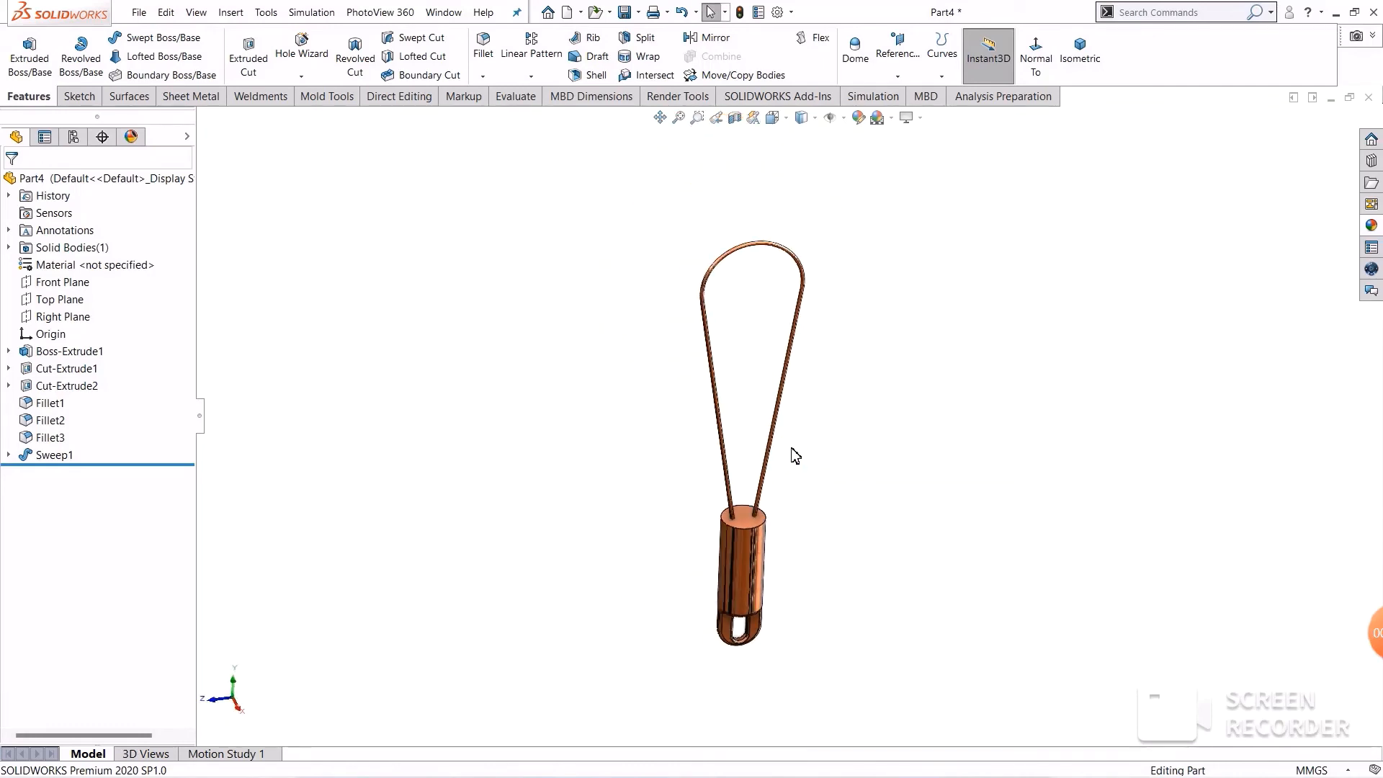
middle_drag(808, 376, 764, 364)
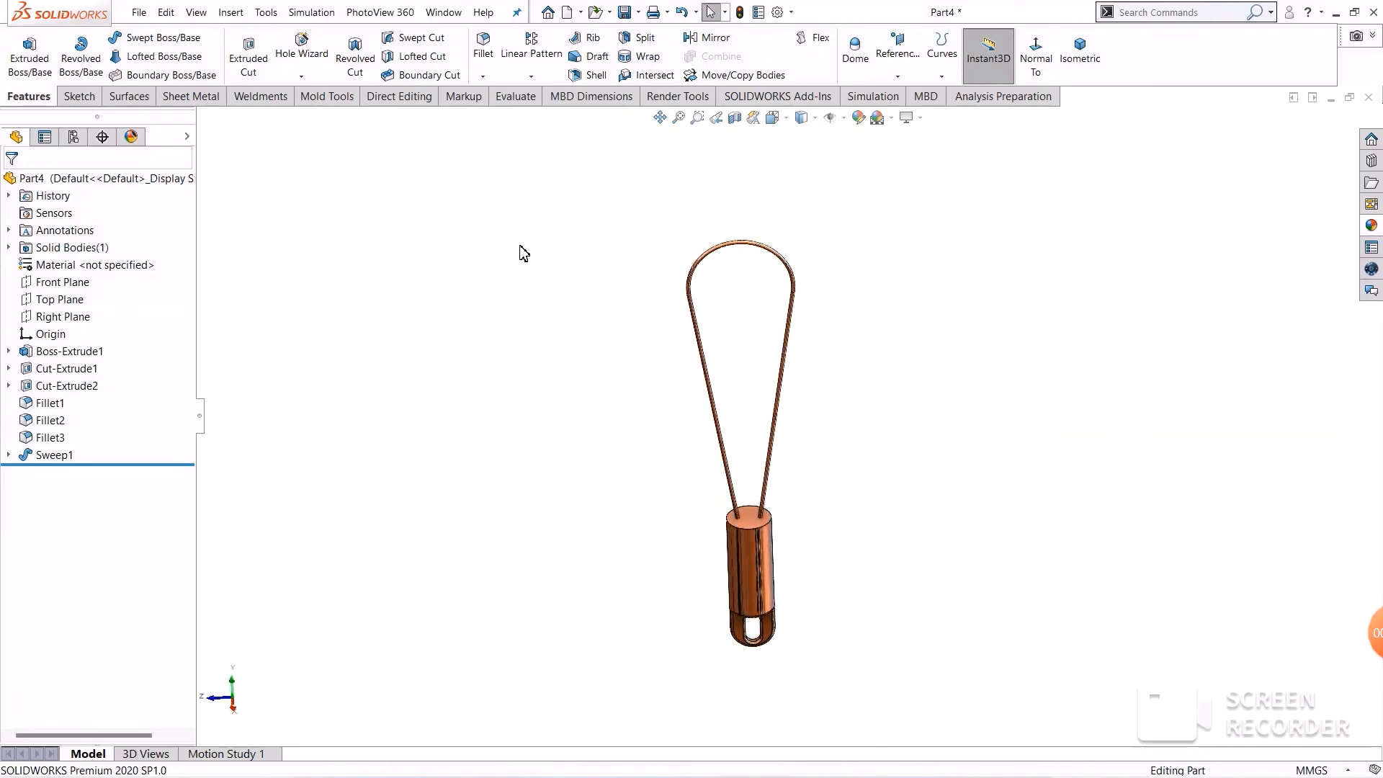
click(531, 78)
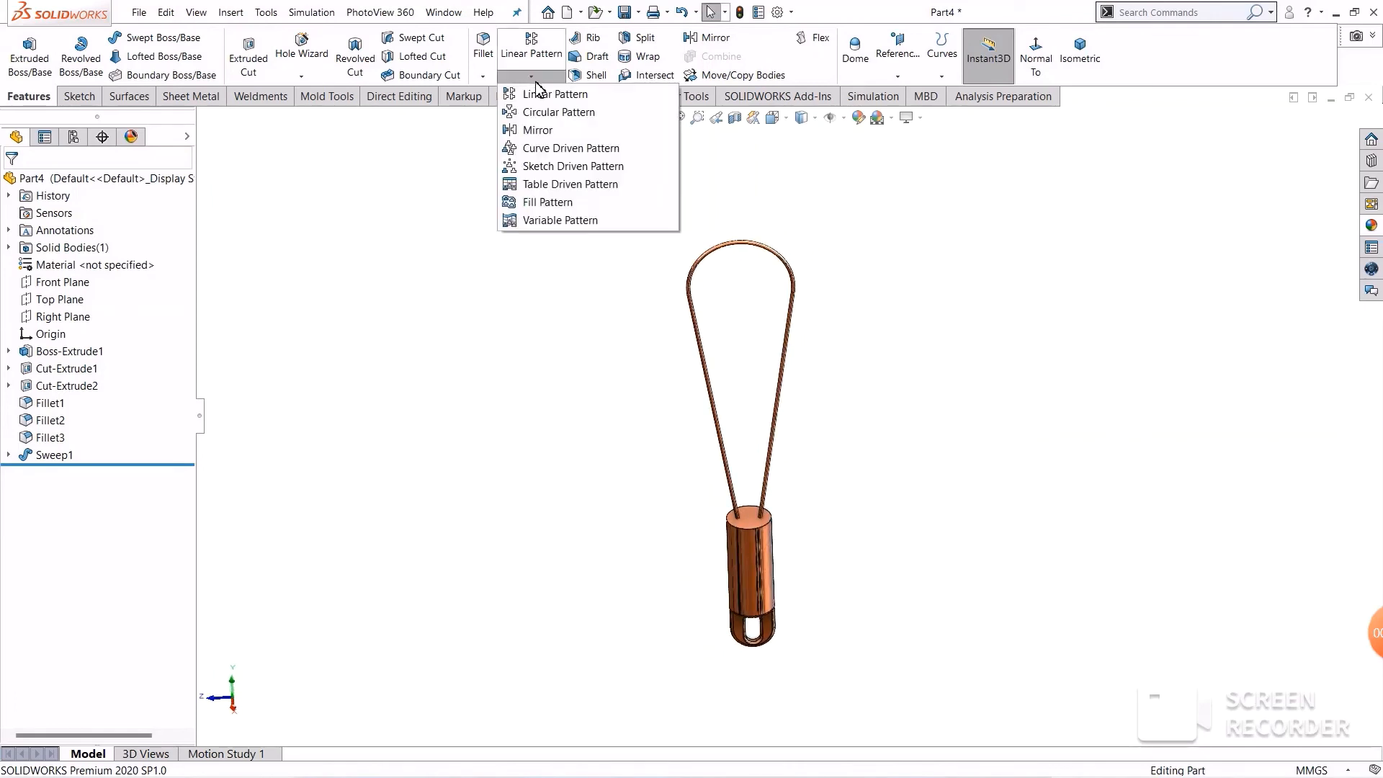
click(542, 112)
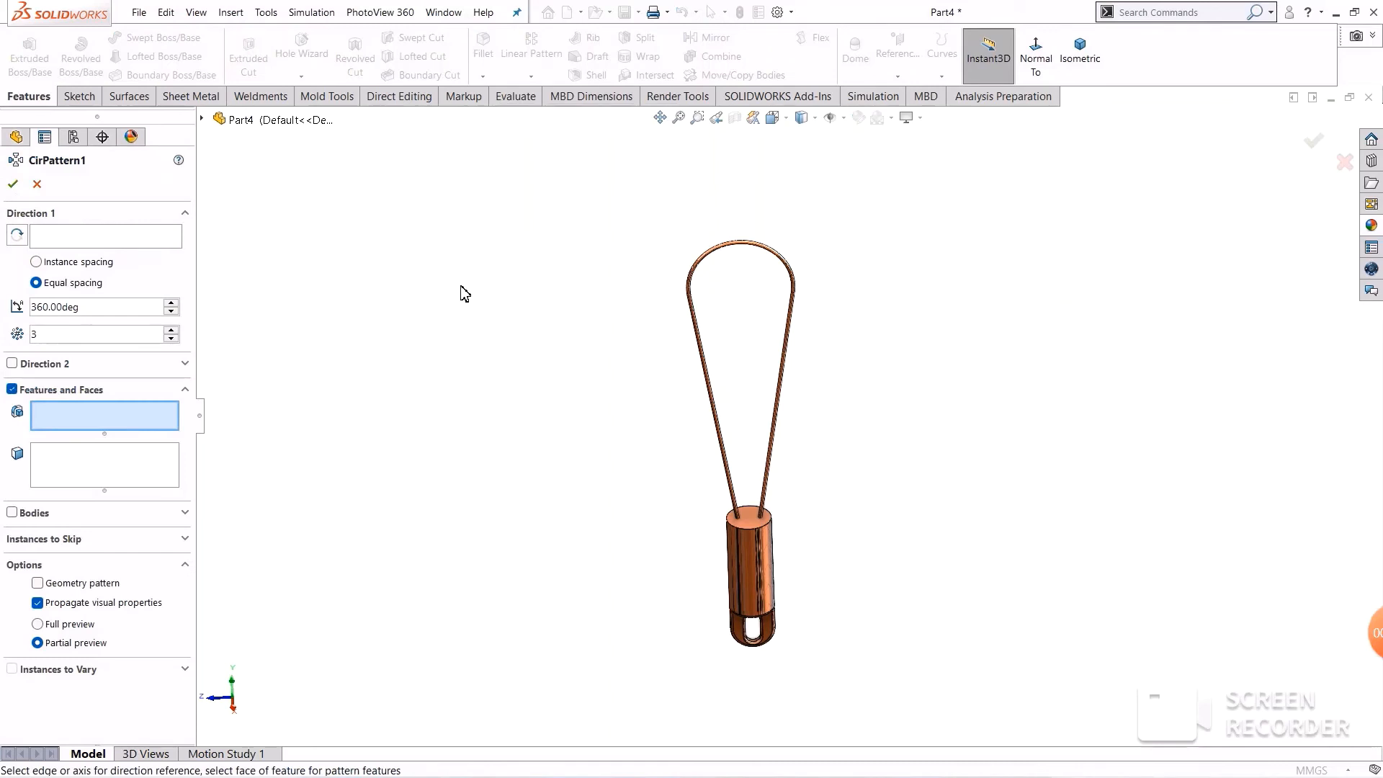
middle_drag(461, 286, 419, 276)
click(101, 237)
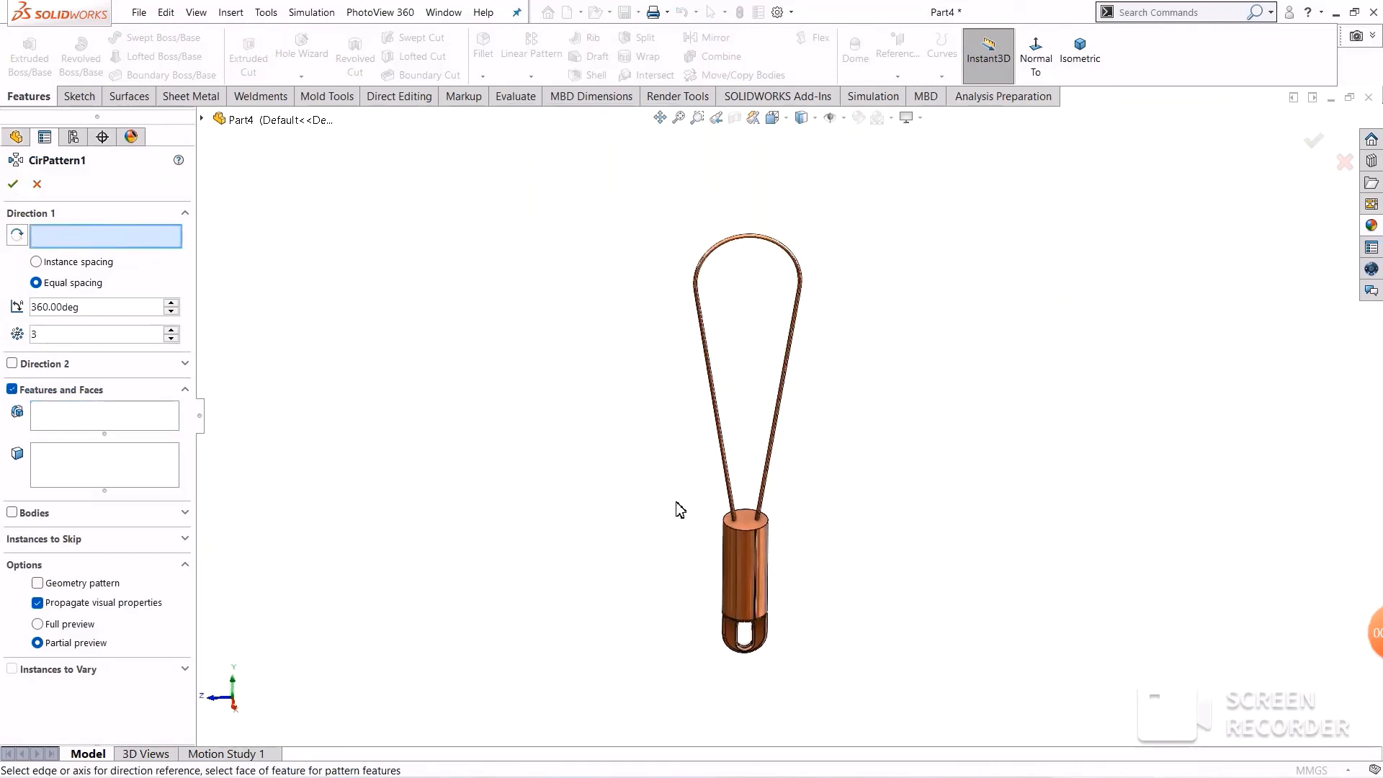
click(746, 538)
mouse_move(468, 393)
middle_down()
mouse_move(489, 405)
mouse_move(479, 396)
middle_up()
click(90, 424)
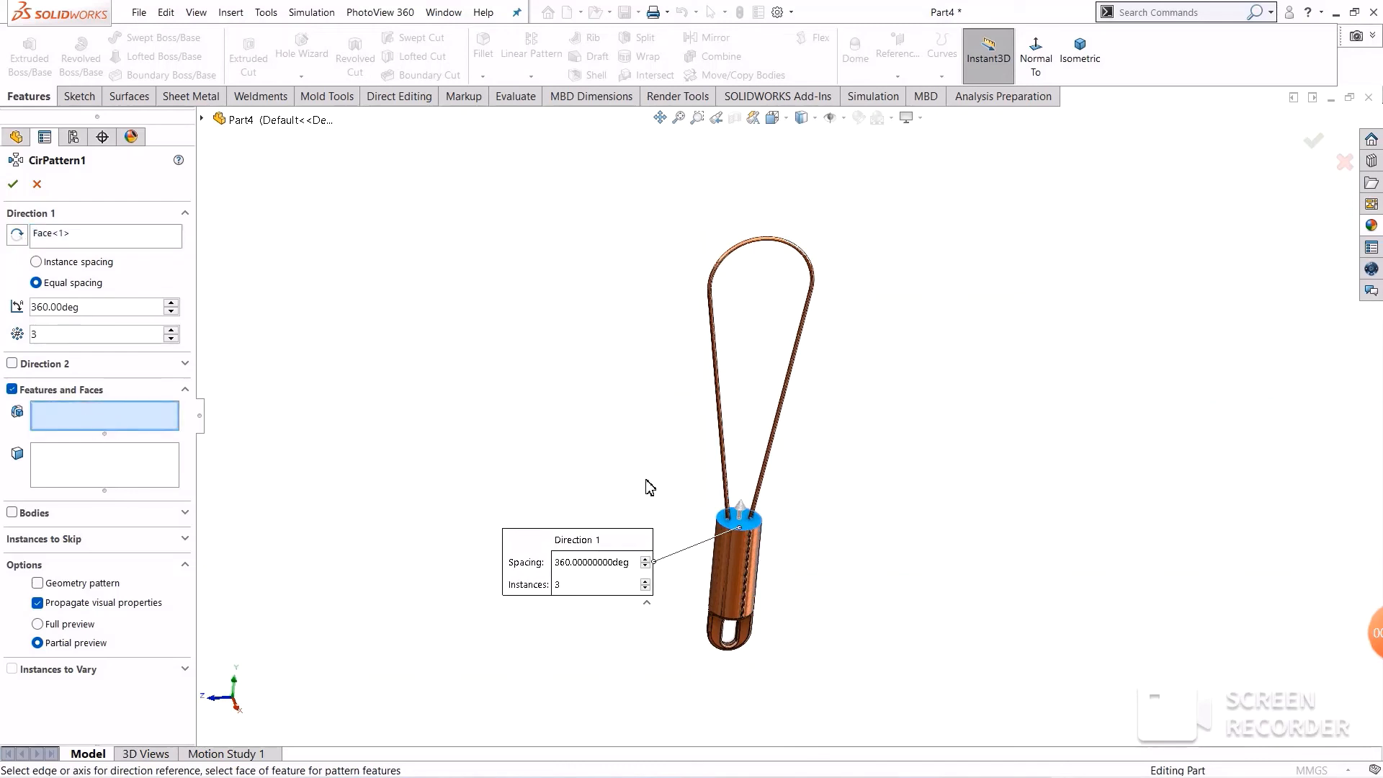
click(720, 389)
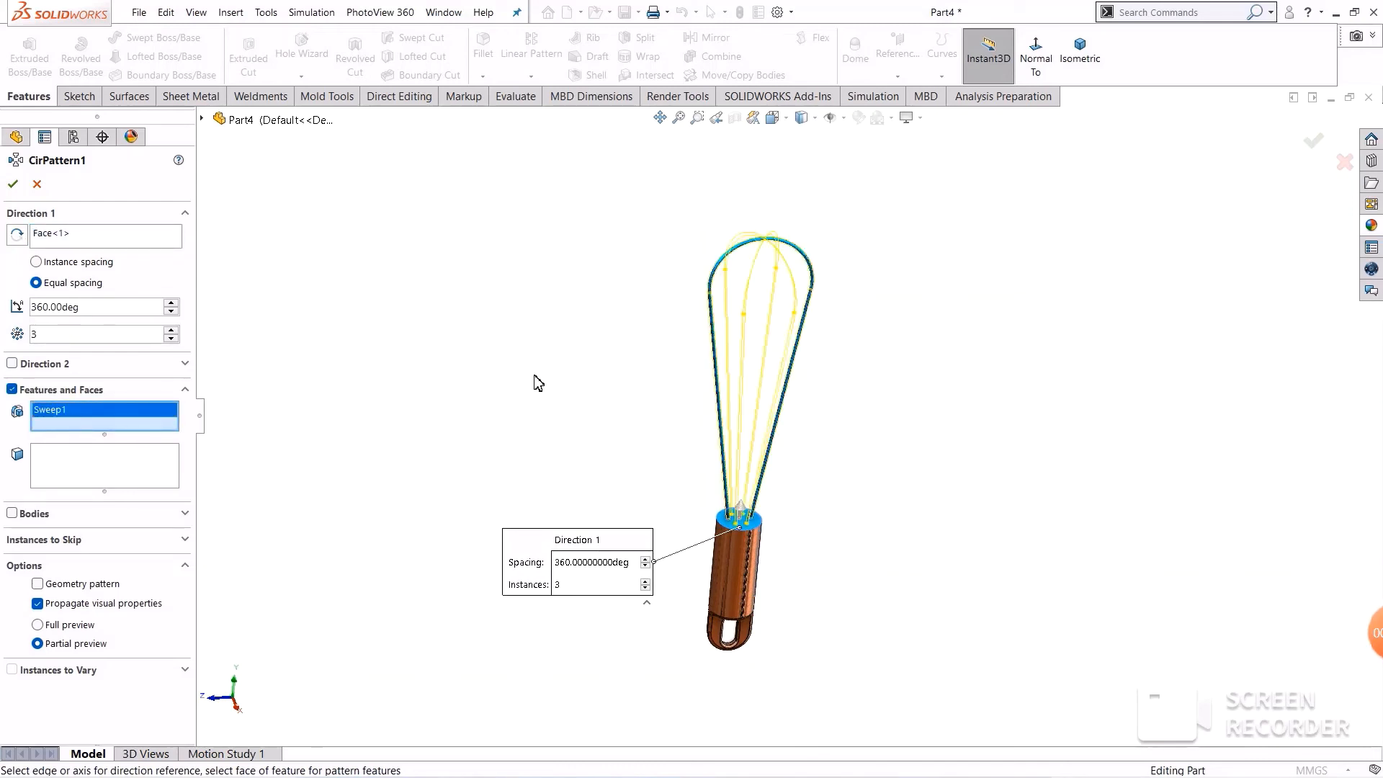
middle_drag(534, 382, 501, 464)
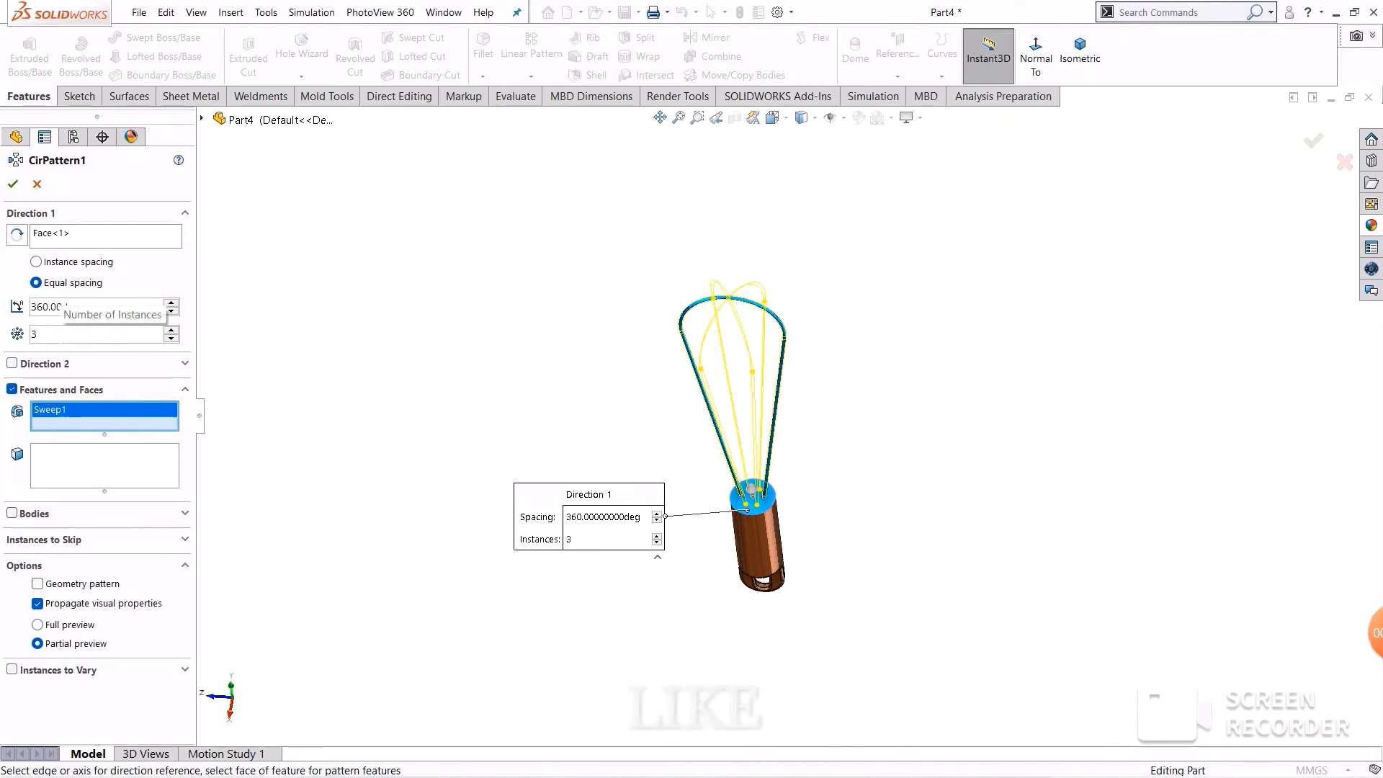
click(15, 184)
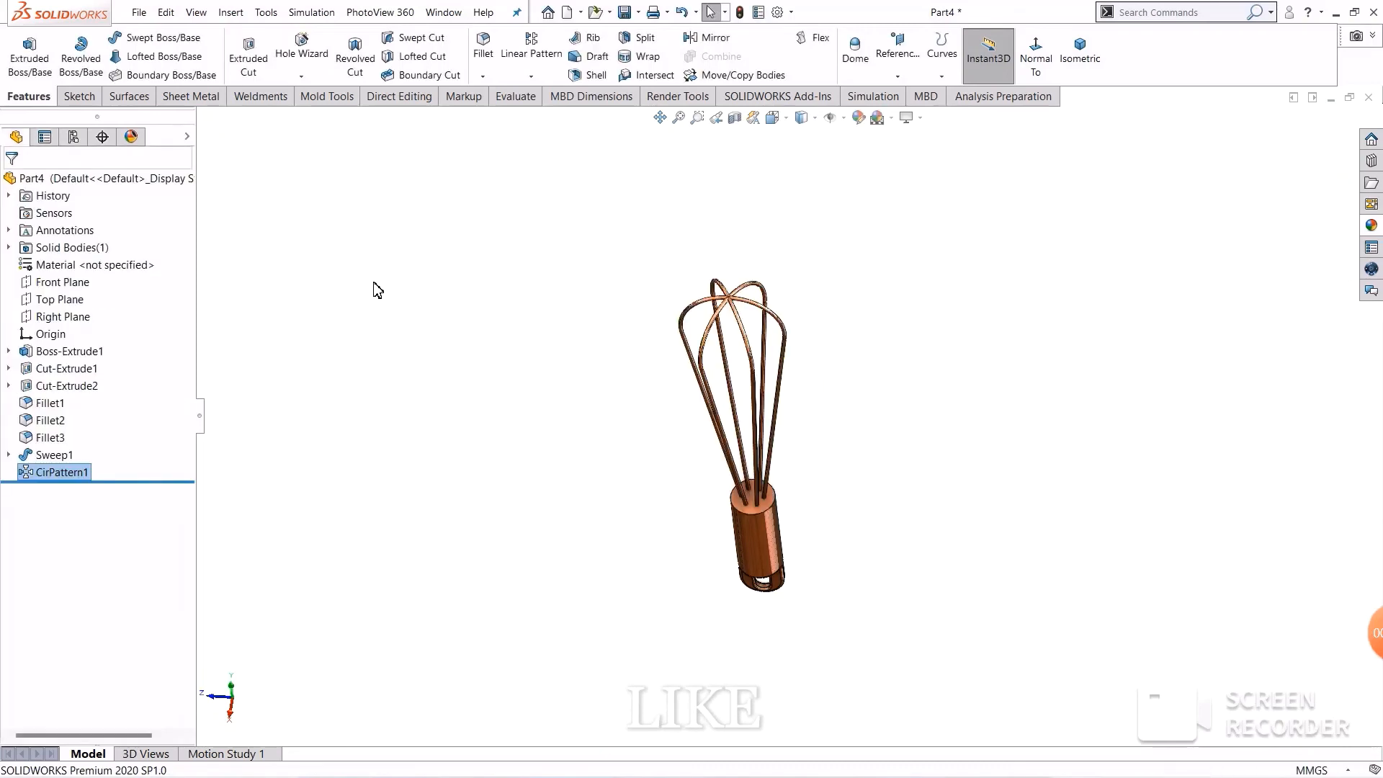
Step: Fillet the circular edge of the cylinder's top face, where the wires enter, with a 2 mm radius
middle_drag(378, 288, 855, 488)
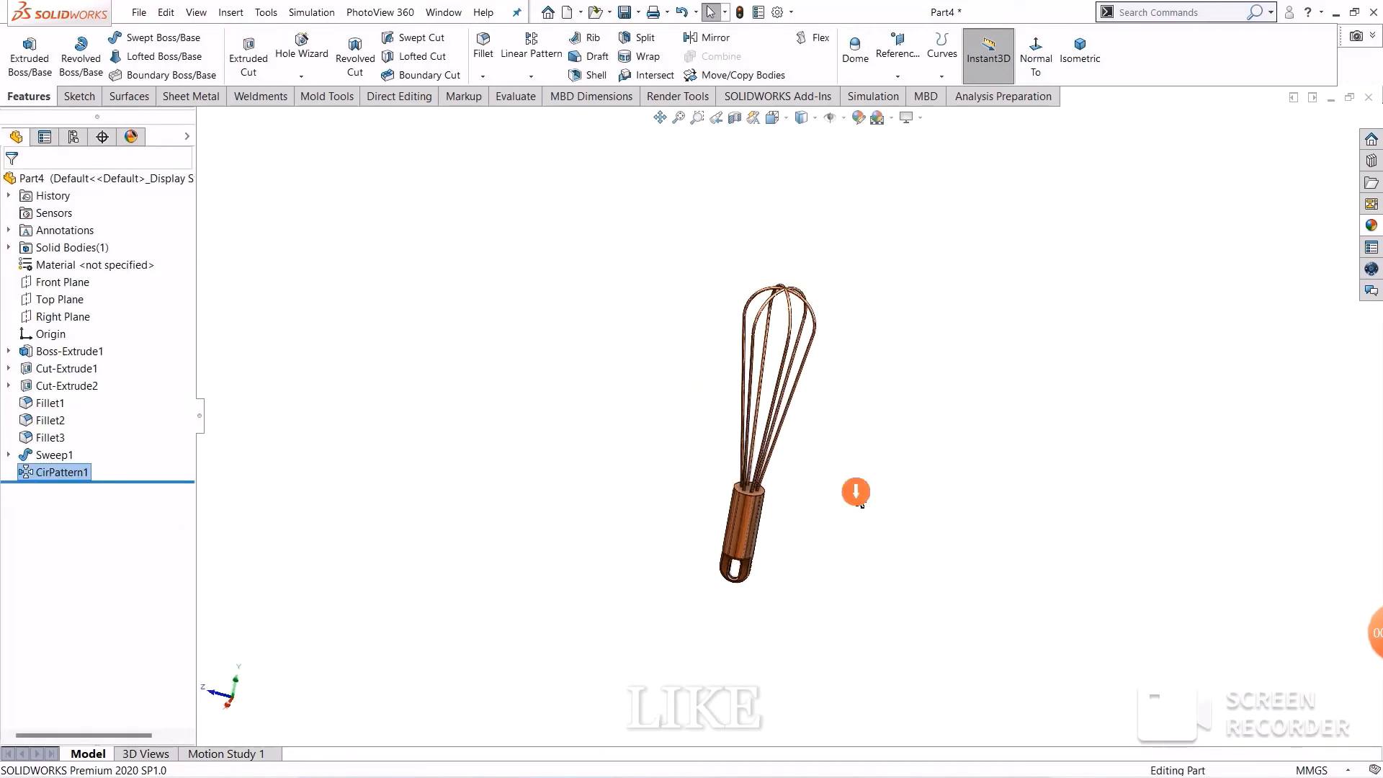
scroll(747, 425, down, 5)
scroll(822, 416, up, 3)
middle_drag(821, 416, 717, 499)
scroll(713, 494, down, 2)
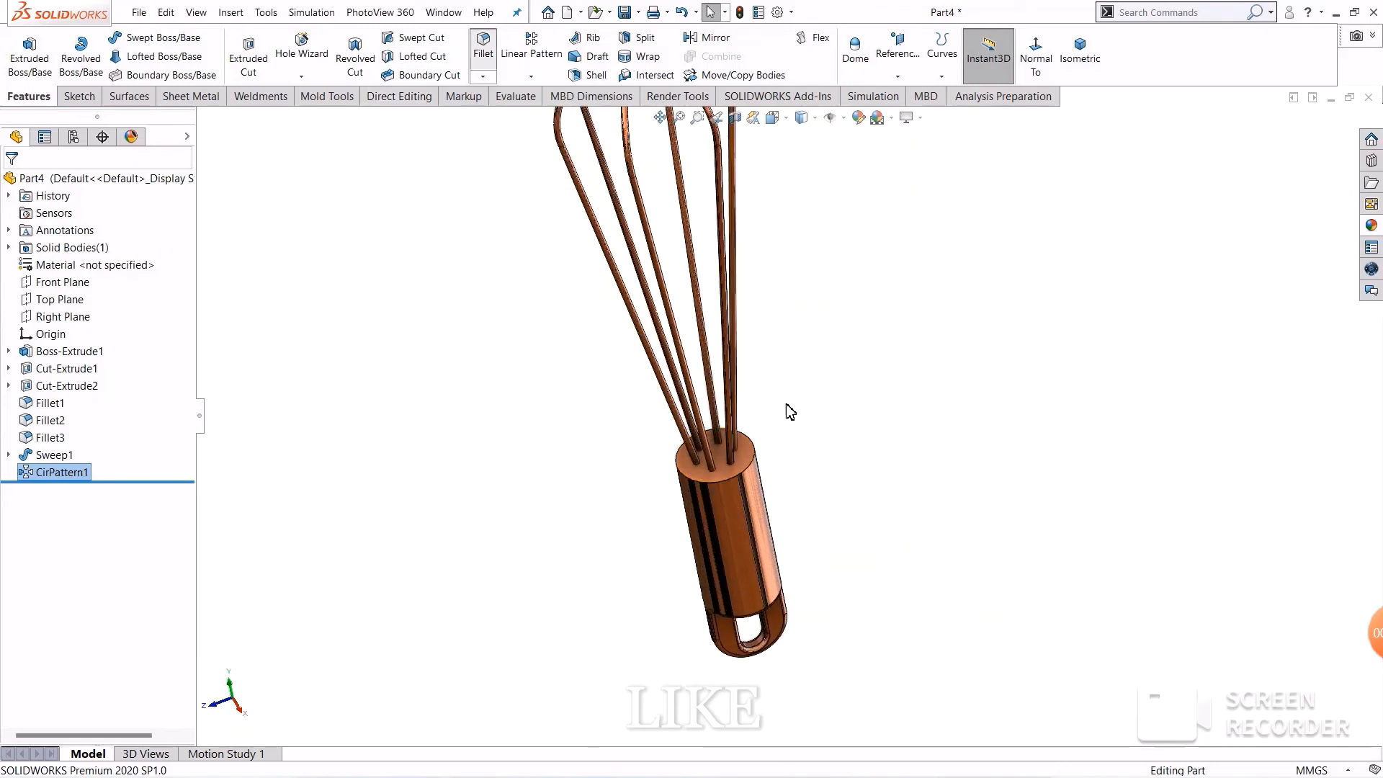
click(751, 464)
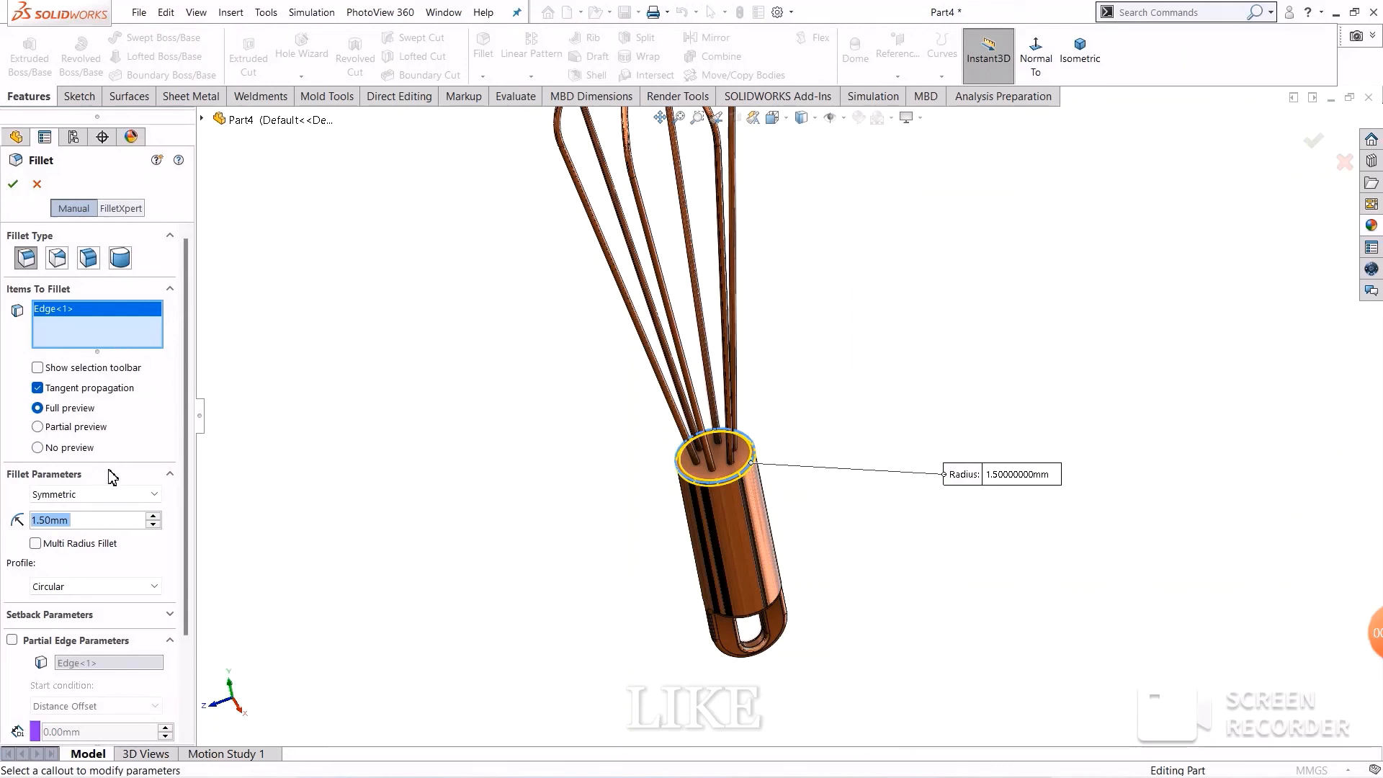
text(2)
key(Return)
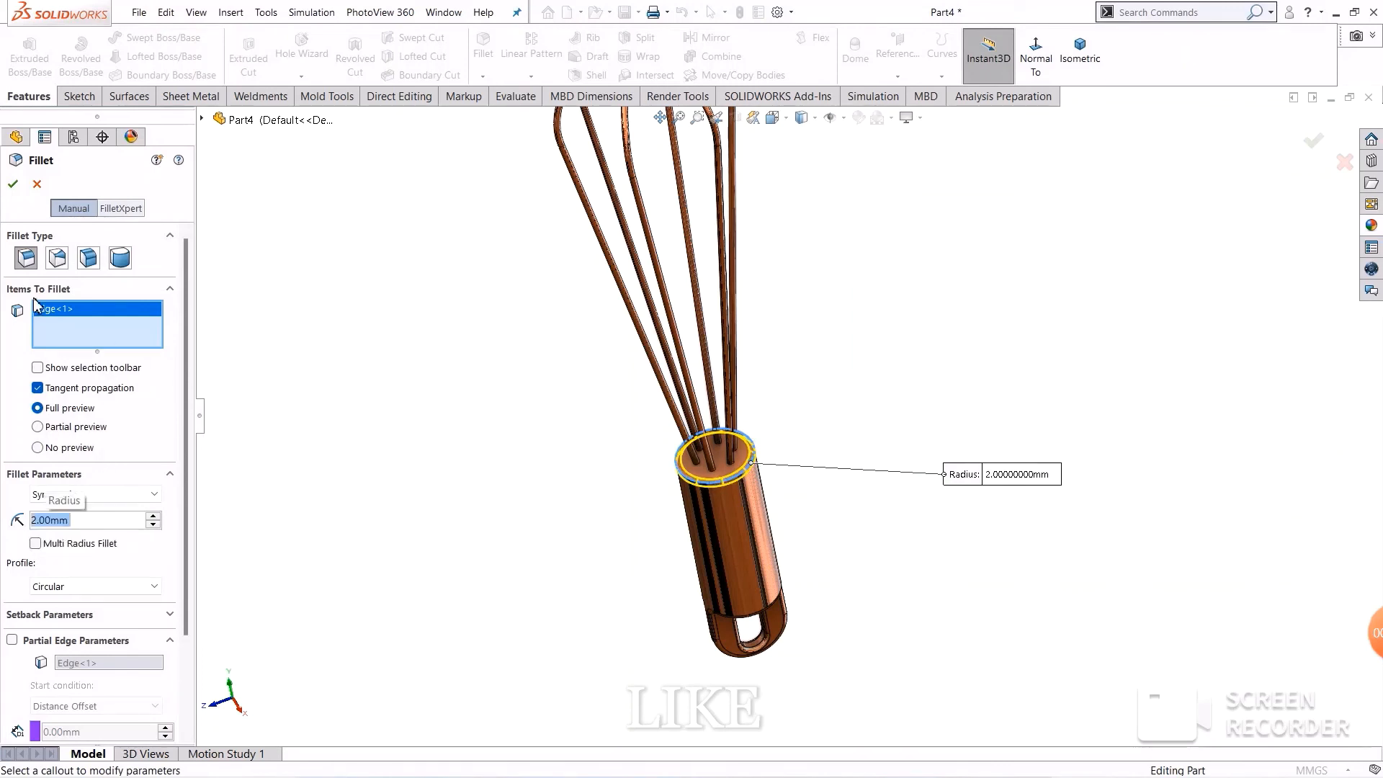
click(10, 186)
Step: Open the appearance settings for the circular-patterned wire loops and display the steel appearances in the metal category
middle_drag(392, 334, 425, 342)
scroll(595, 531, up, 6)
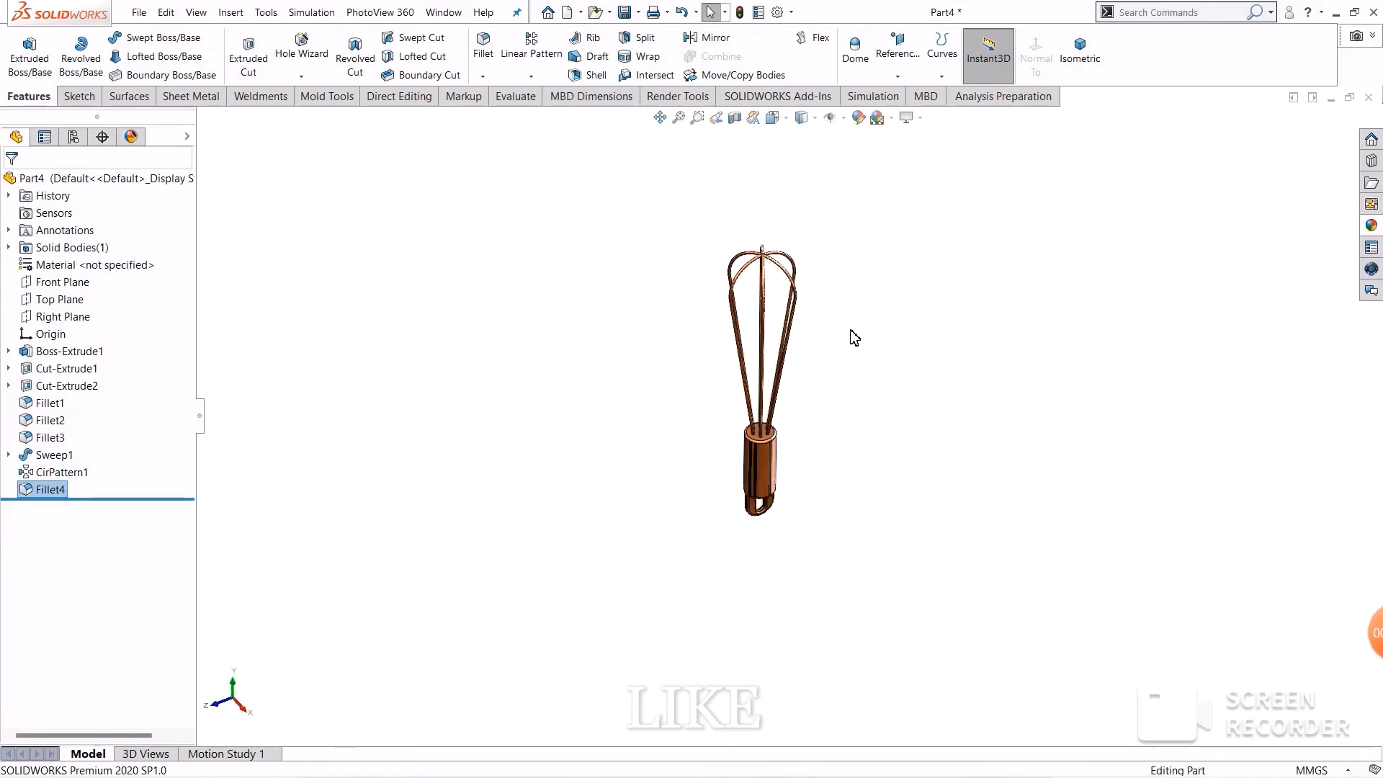
middle_drag(855, 338, 901, 332)
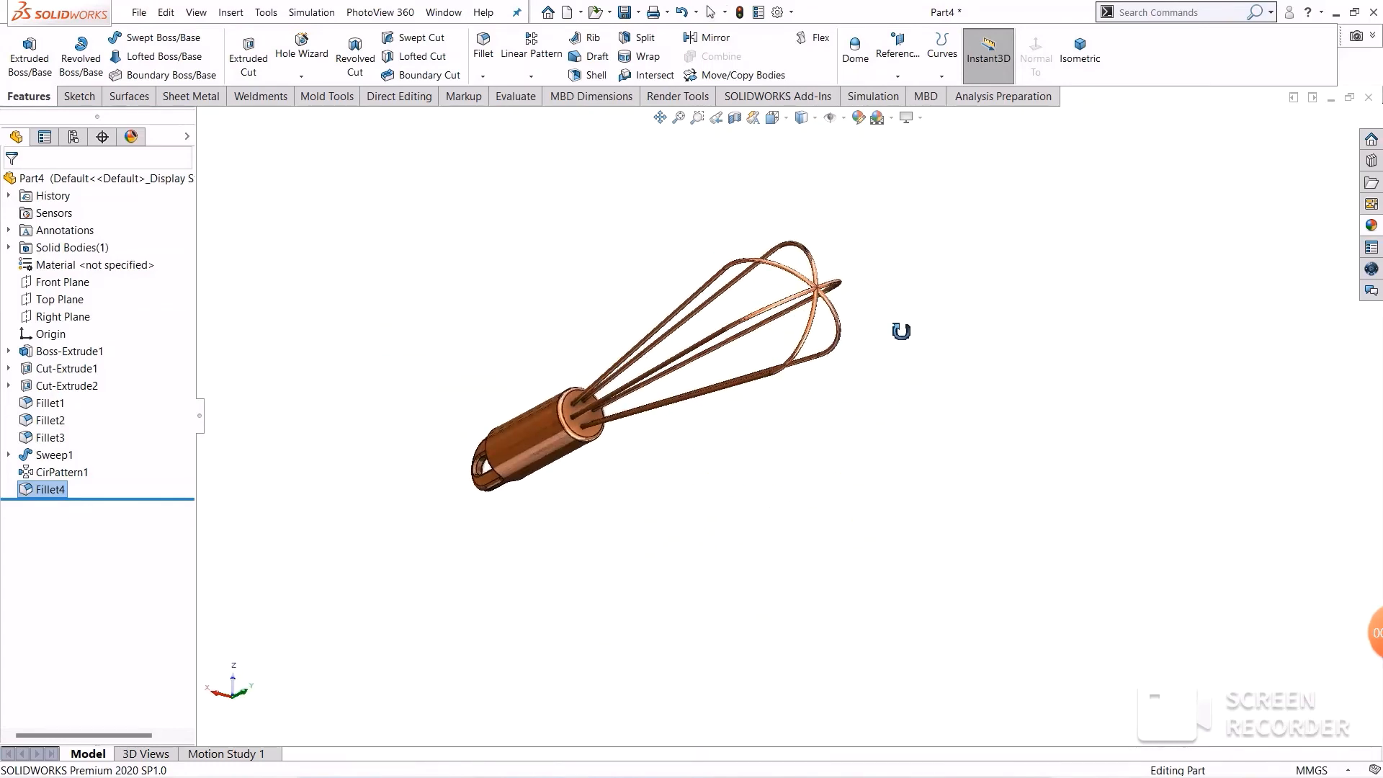
scroll(717, 384, down, 2)
scroll(790, 467, down, 3)
middle_drag(791, 466, 837, 503)
click(921, 329)
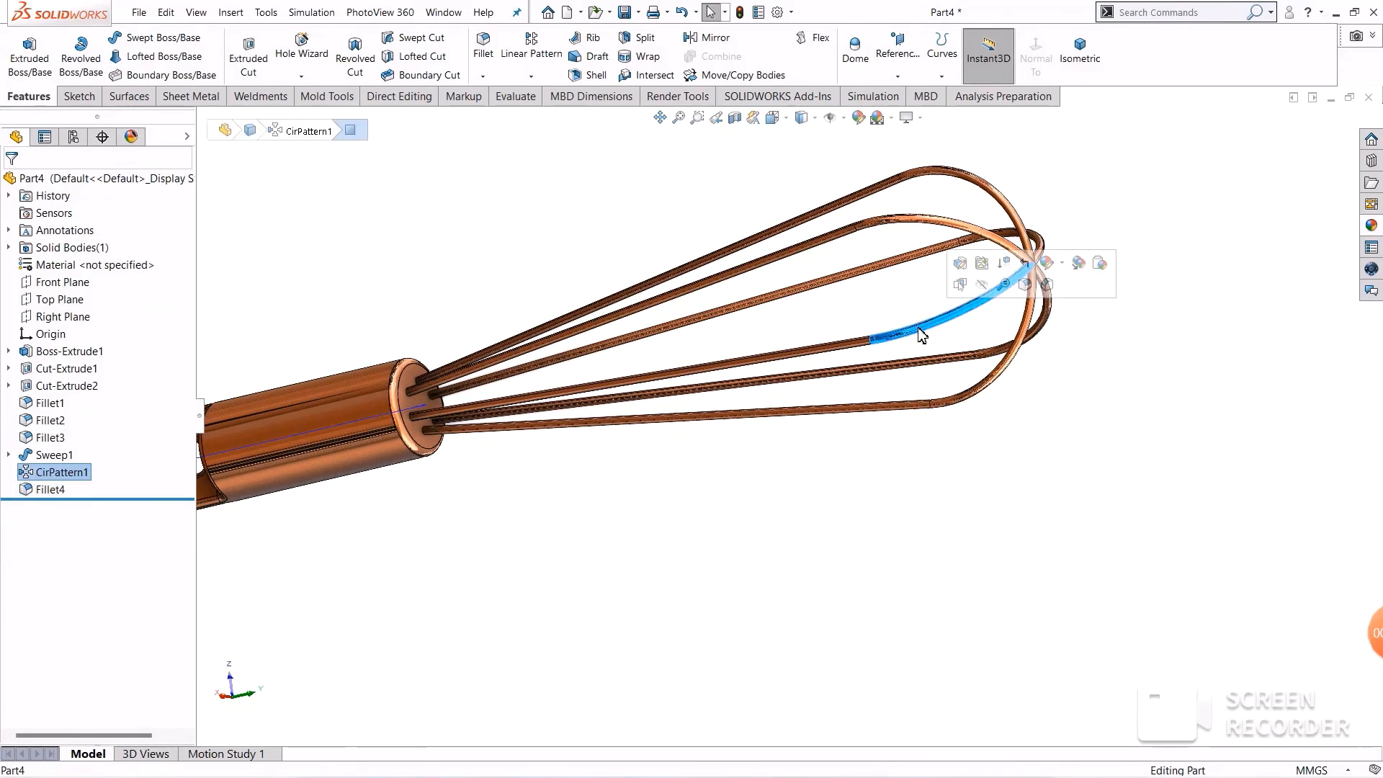
click(1064, 264)
click(1066, 265)
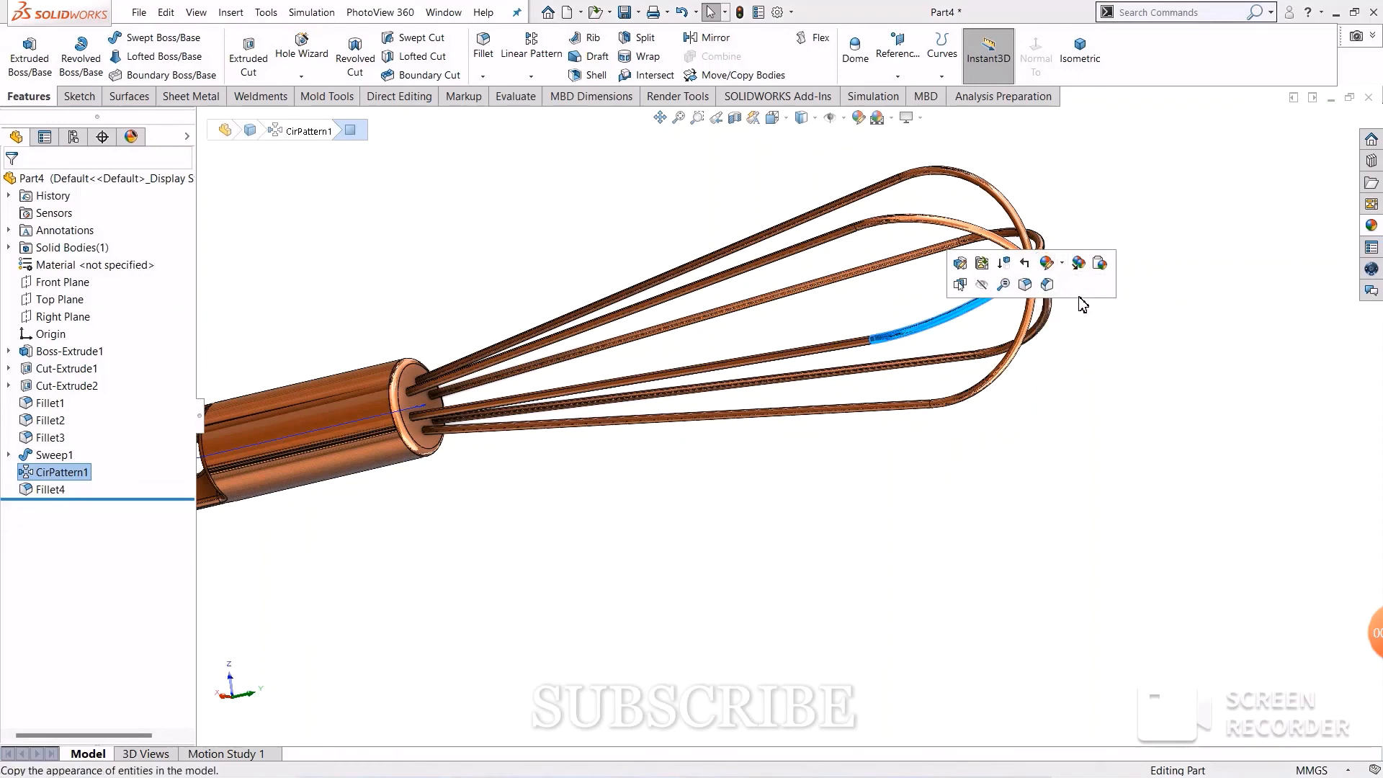
click(1066, 265)
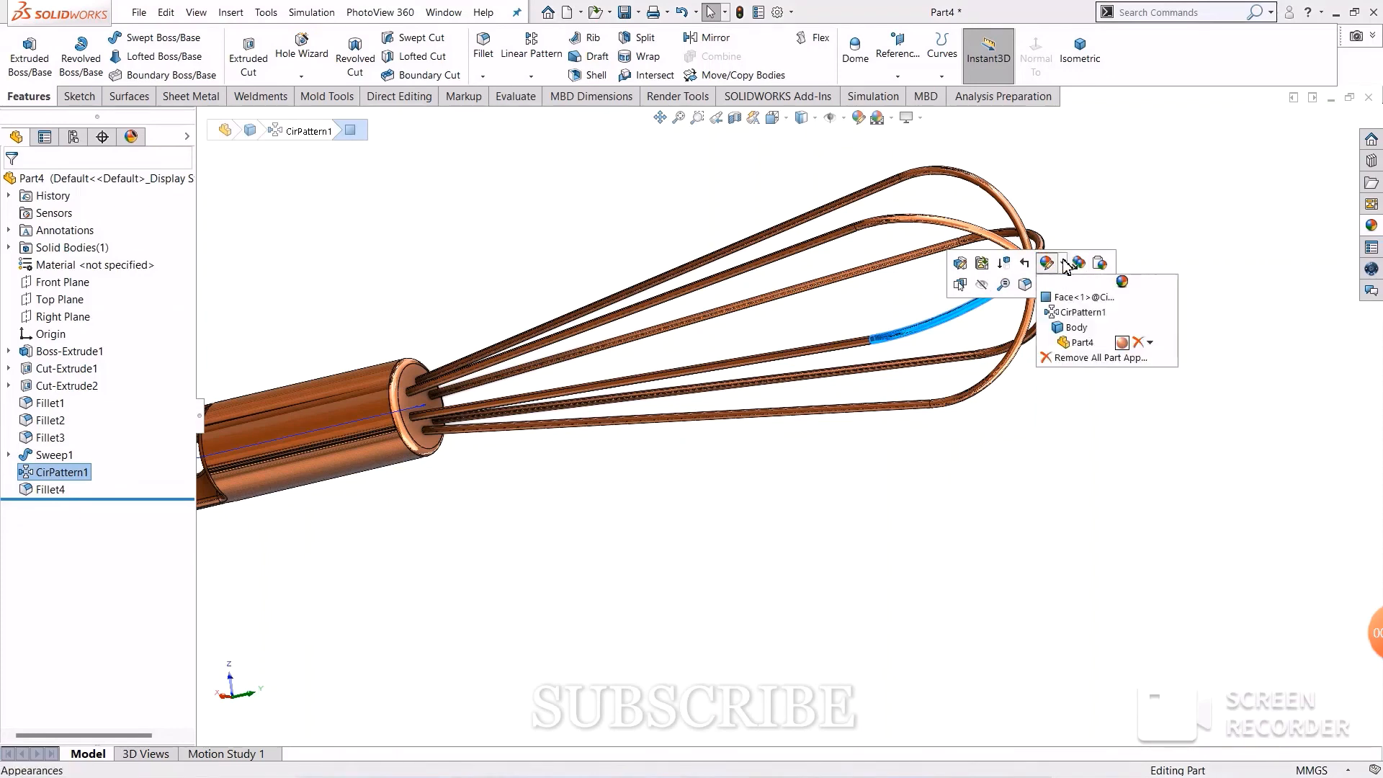
click(1079, 313)
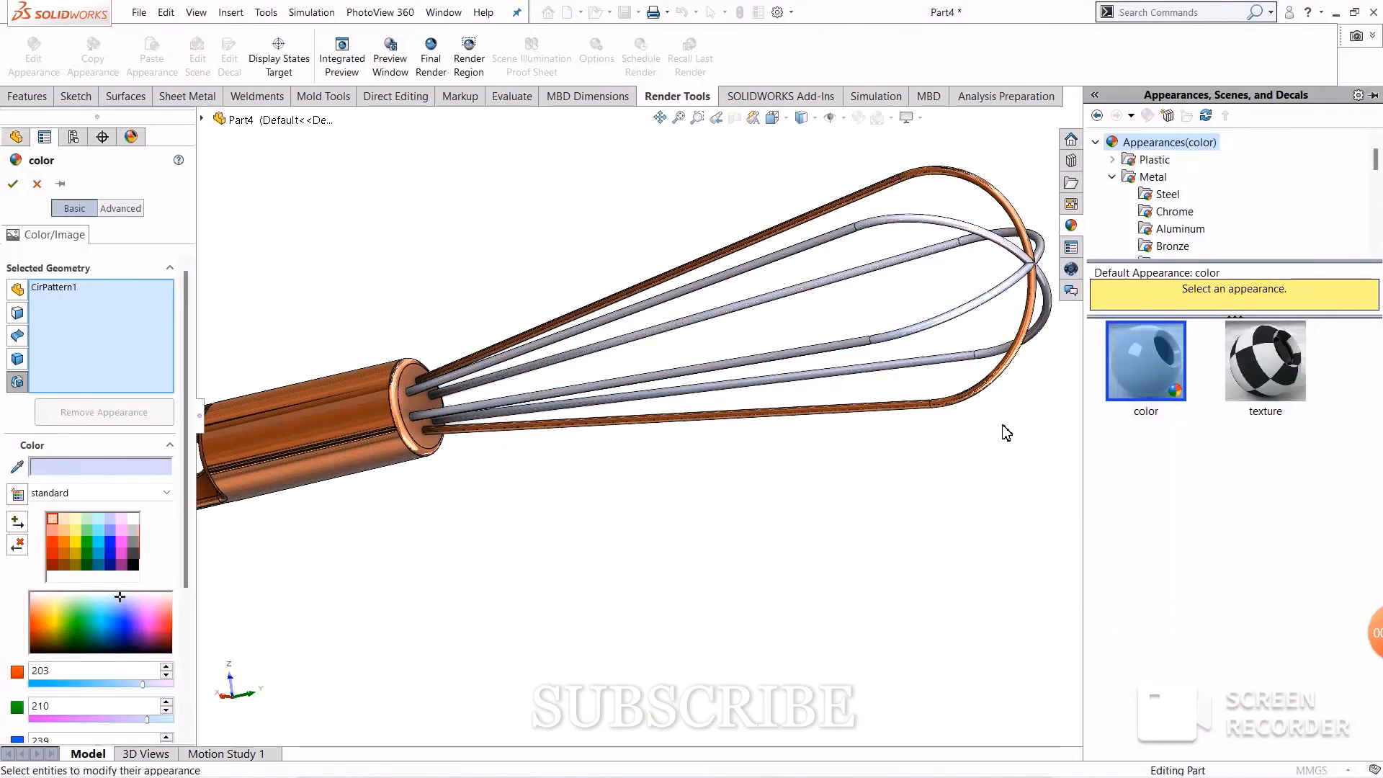
click(1163, 195)
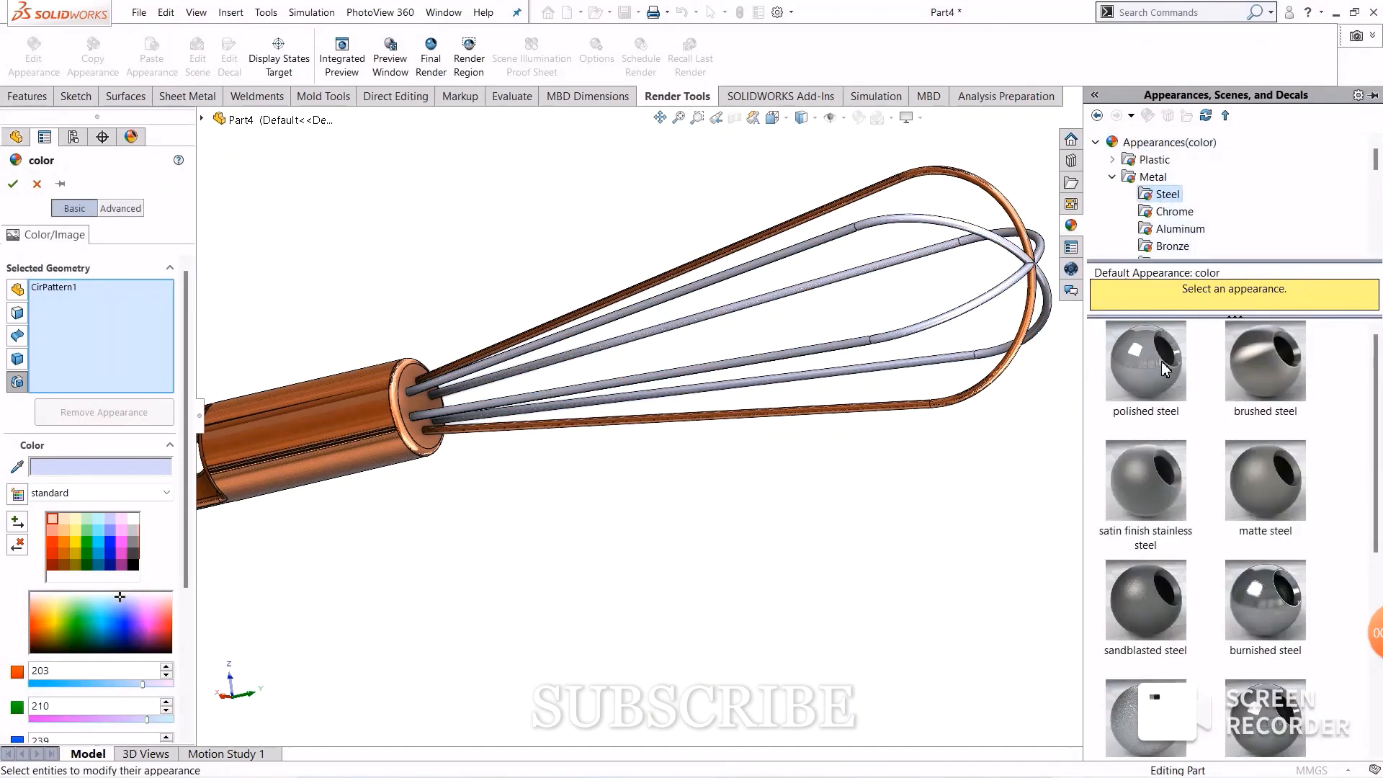